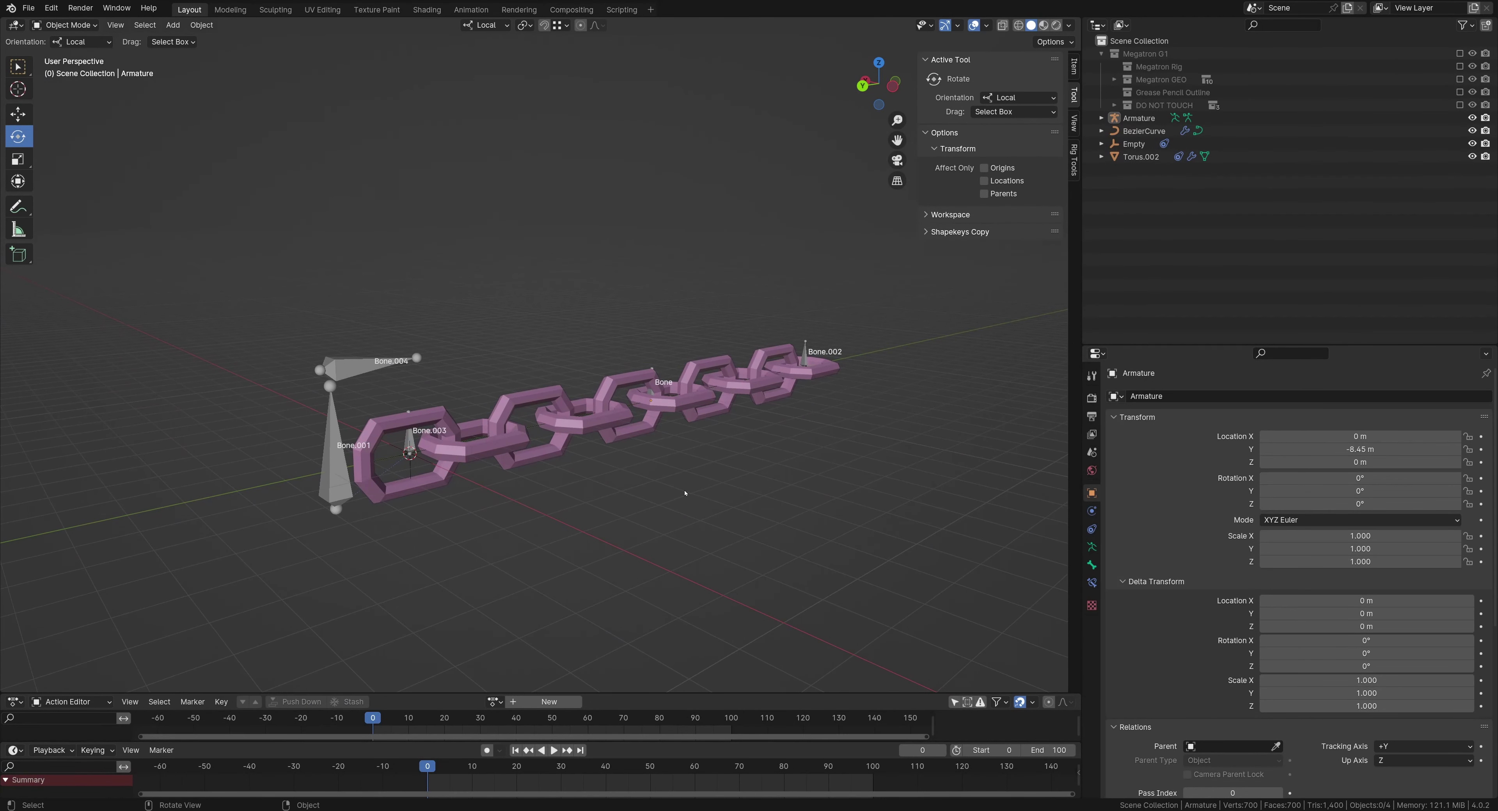
Enter Pose Mode on the armature and scale up Bone.001 at the chain's start together with the whole chain
left_click(345, 492)
key("ctrl+Tab")
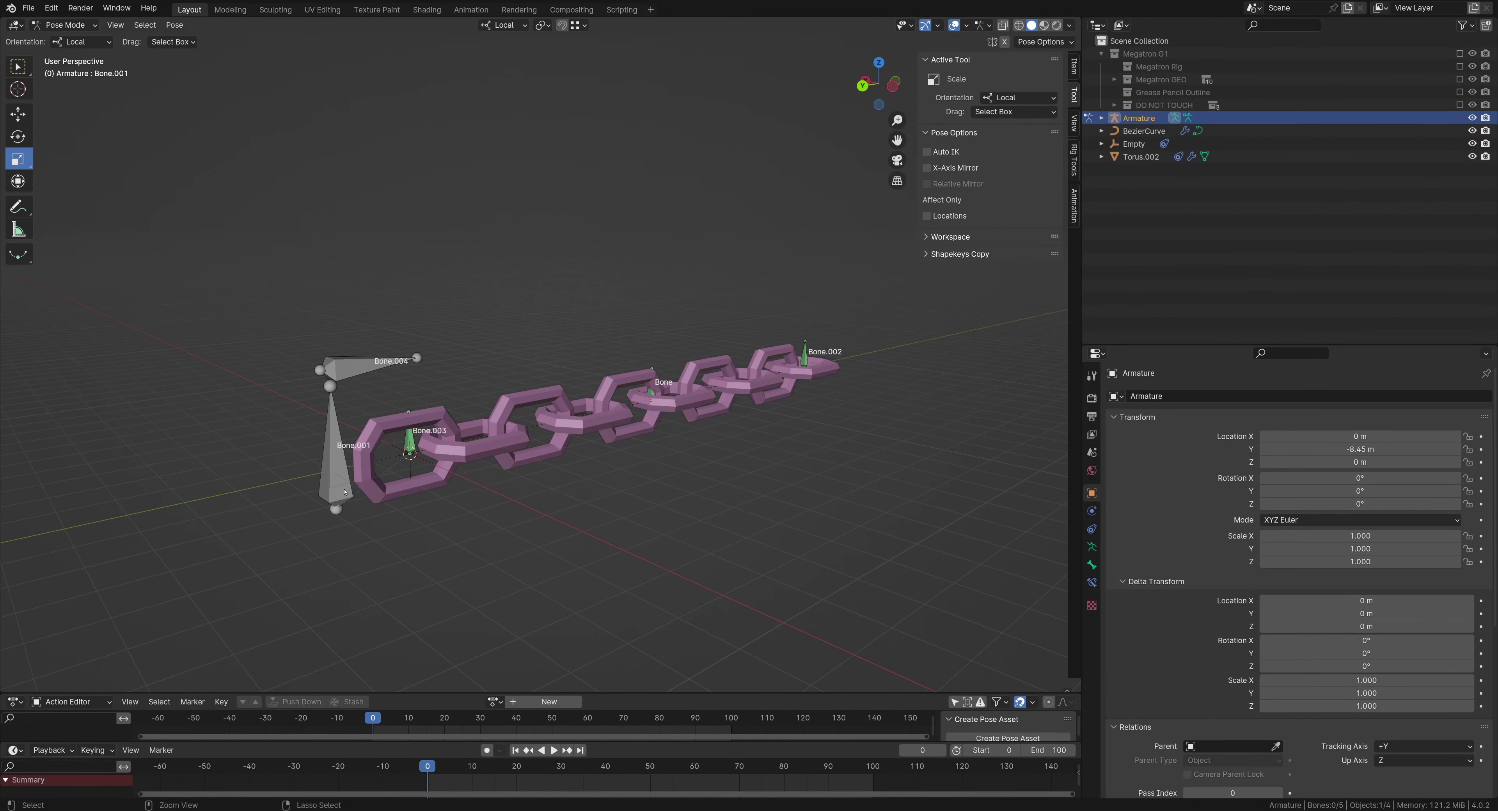
left_click(344, 492)
middle_click_drag(344, 492, 369, 515, "shift")
scroll(453, 446, "down", 2)
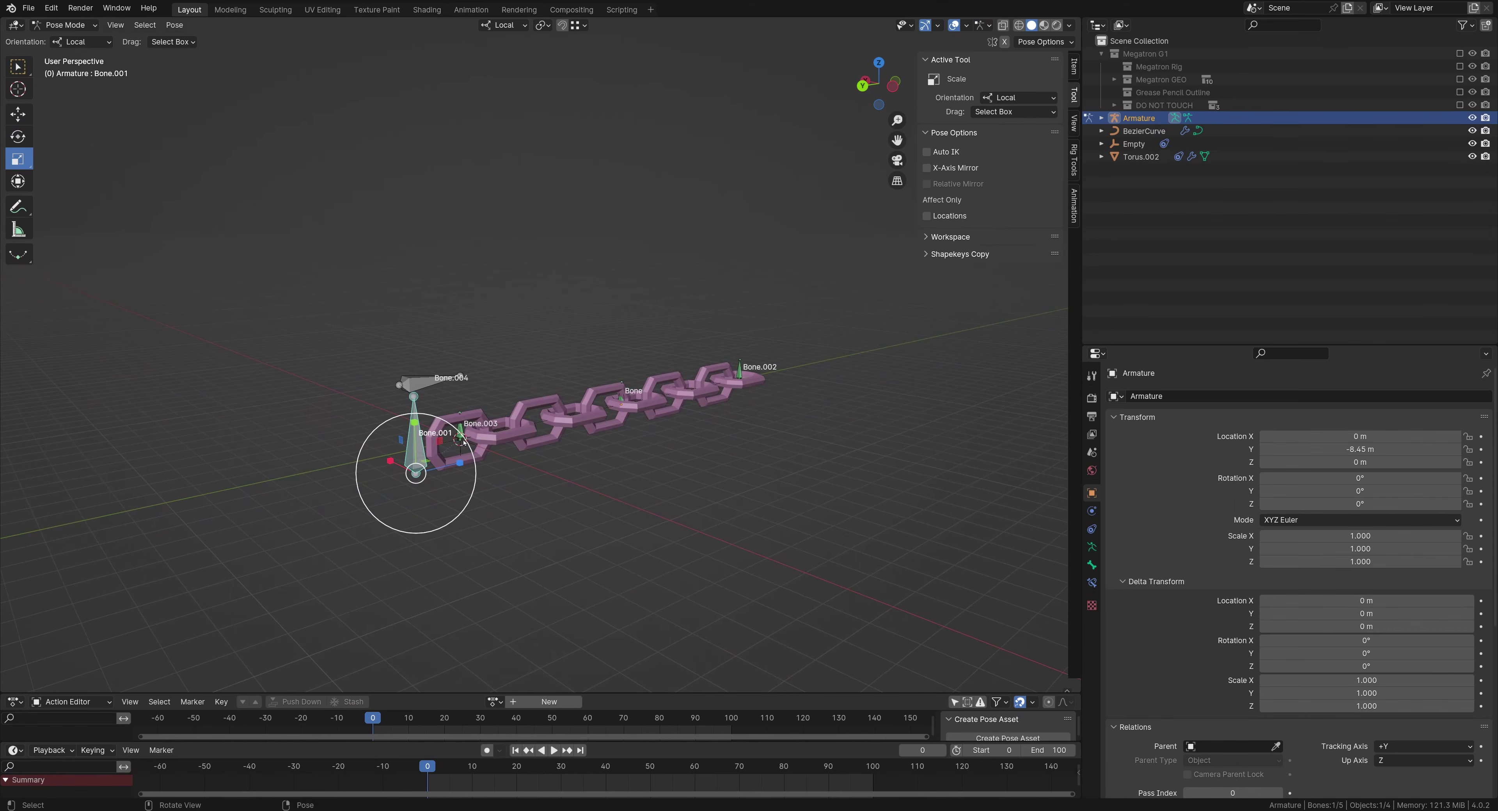
key("s")
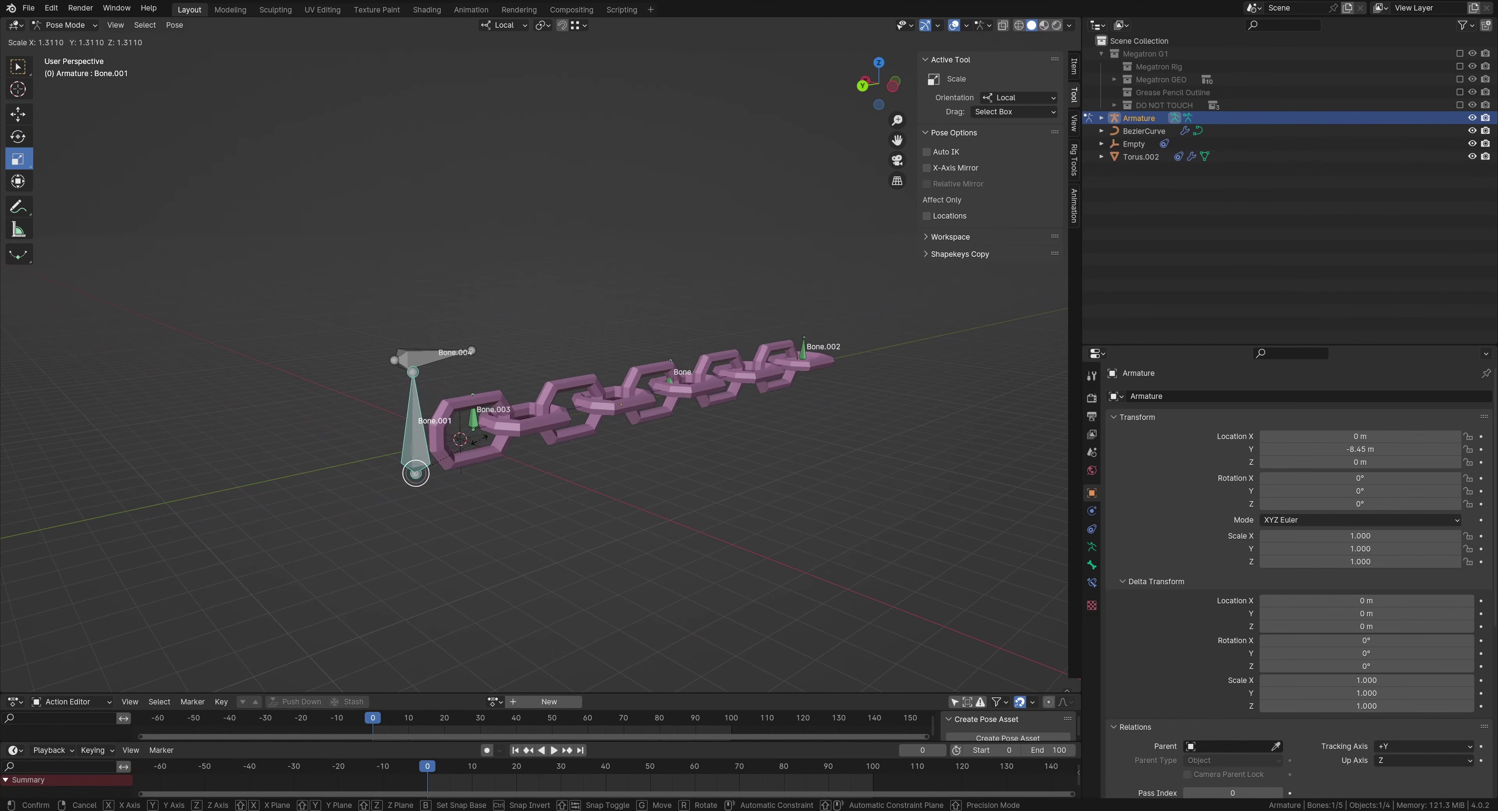
mouse_move(480, 440)
left_mouse_down()
mouse_move(461, 448)
mouse_move(484, 436)
left_mouse_up()
Try moving the middle control Bone and the end control Bone.002, and undo the moves
left_click(476, 417)
left_click(685, 376)
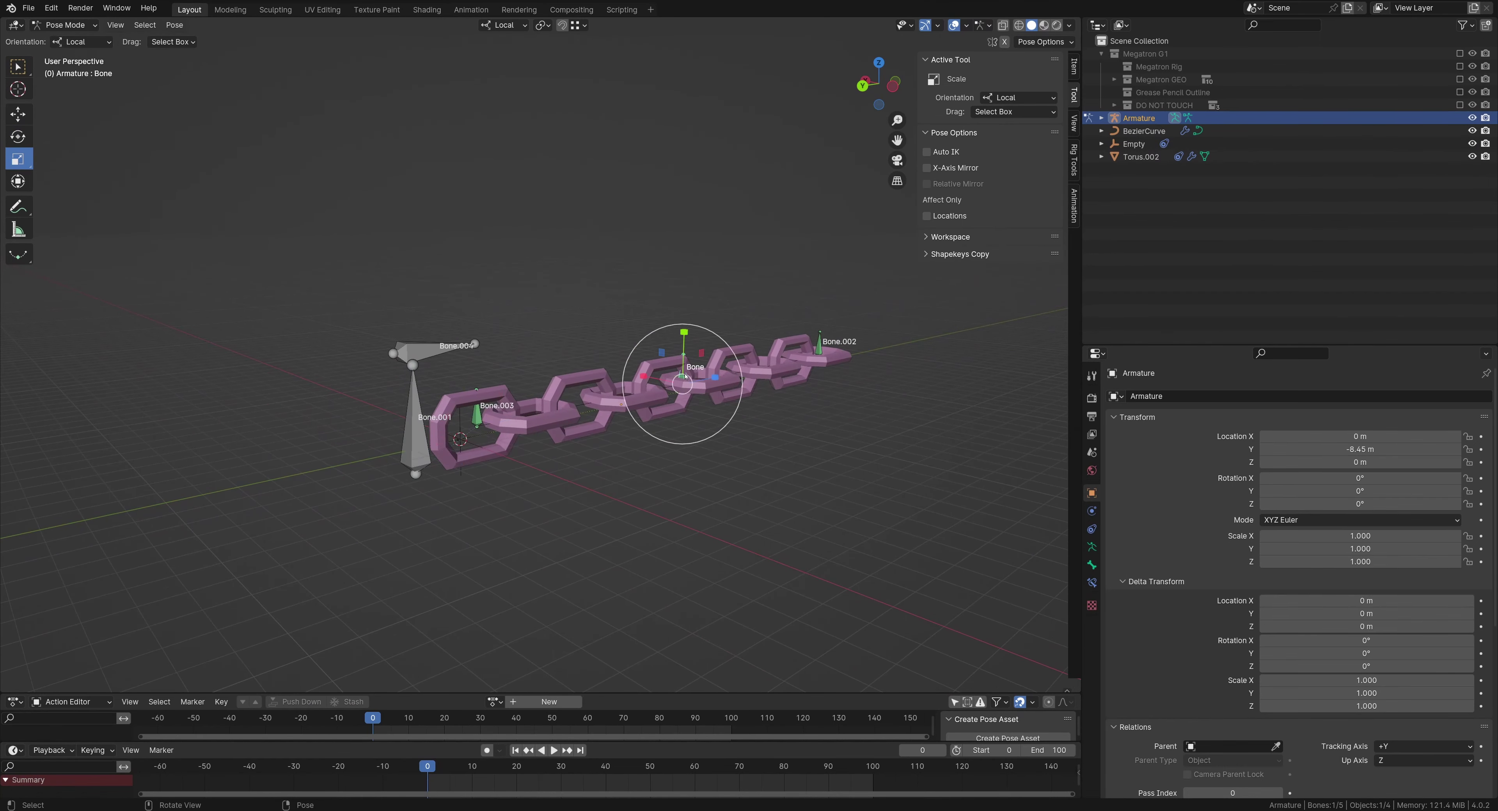
key("g")
mouse_move(684, 378)
left_mouse_down()
mouse_move(689, 276)
mouse_move(707, 326)
mouse_move(676, 374)
left_mouse_up()
left_click(820, 346)
left_click_drag(822, 342, 824, 311)
key("ctrl+z")
key("ctrl+z")
Clear the user transforms on all bones of the chain armature and deselect them
key("a")
right_click(594, 447)
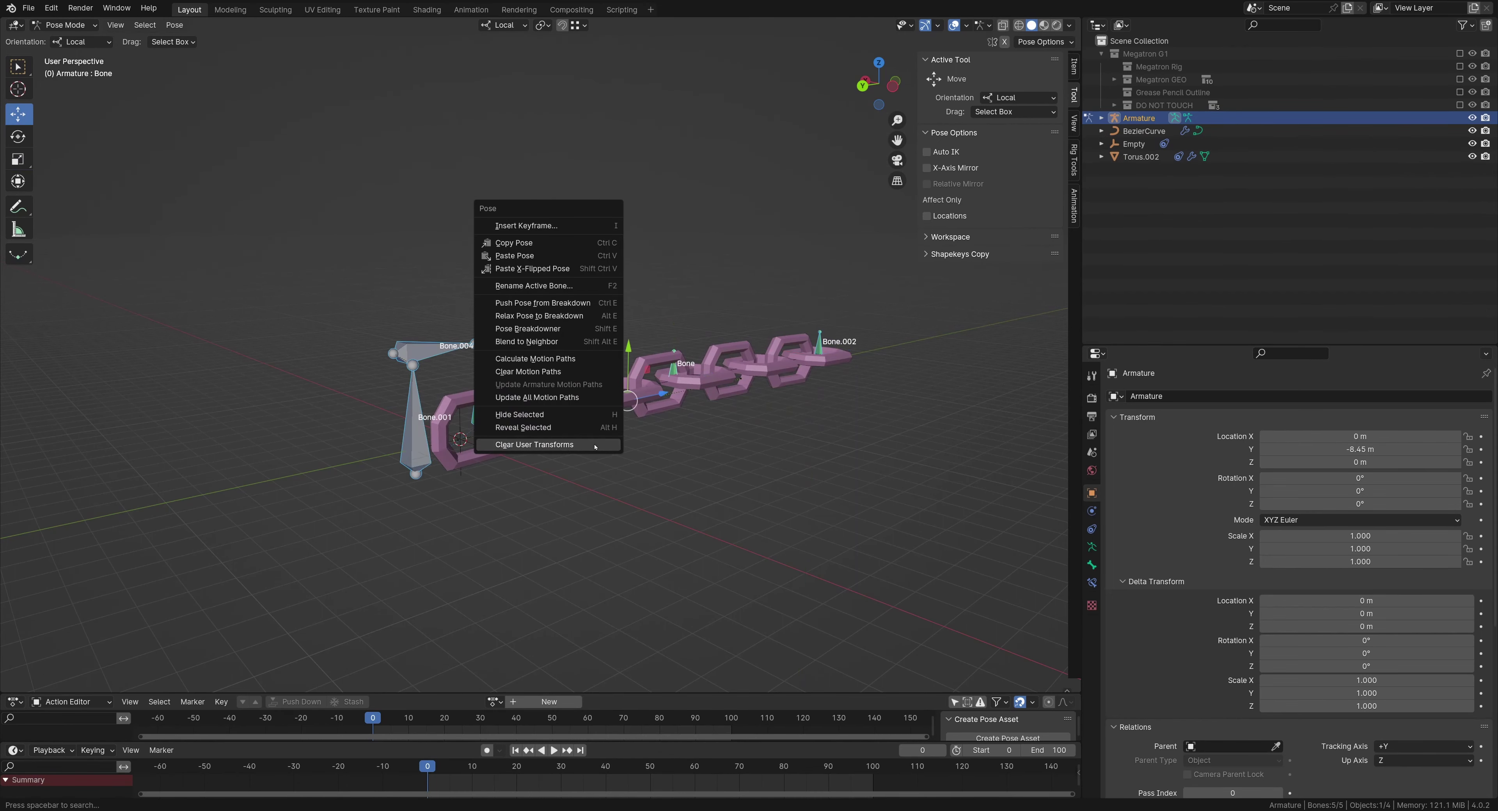
left_click(595, 447)
scroll(516, 495, "down", 3)
left_click(516, 495)
middle_click_drag(518, 495, 562, 449)
scroll(561, 449, "up", 3)
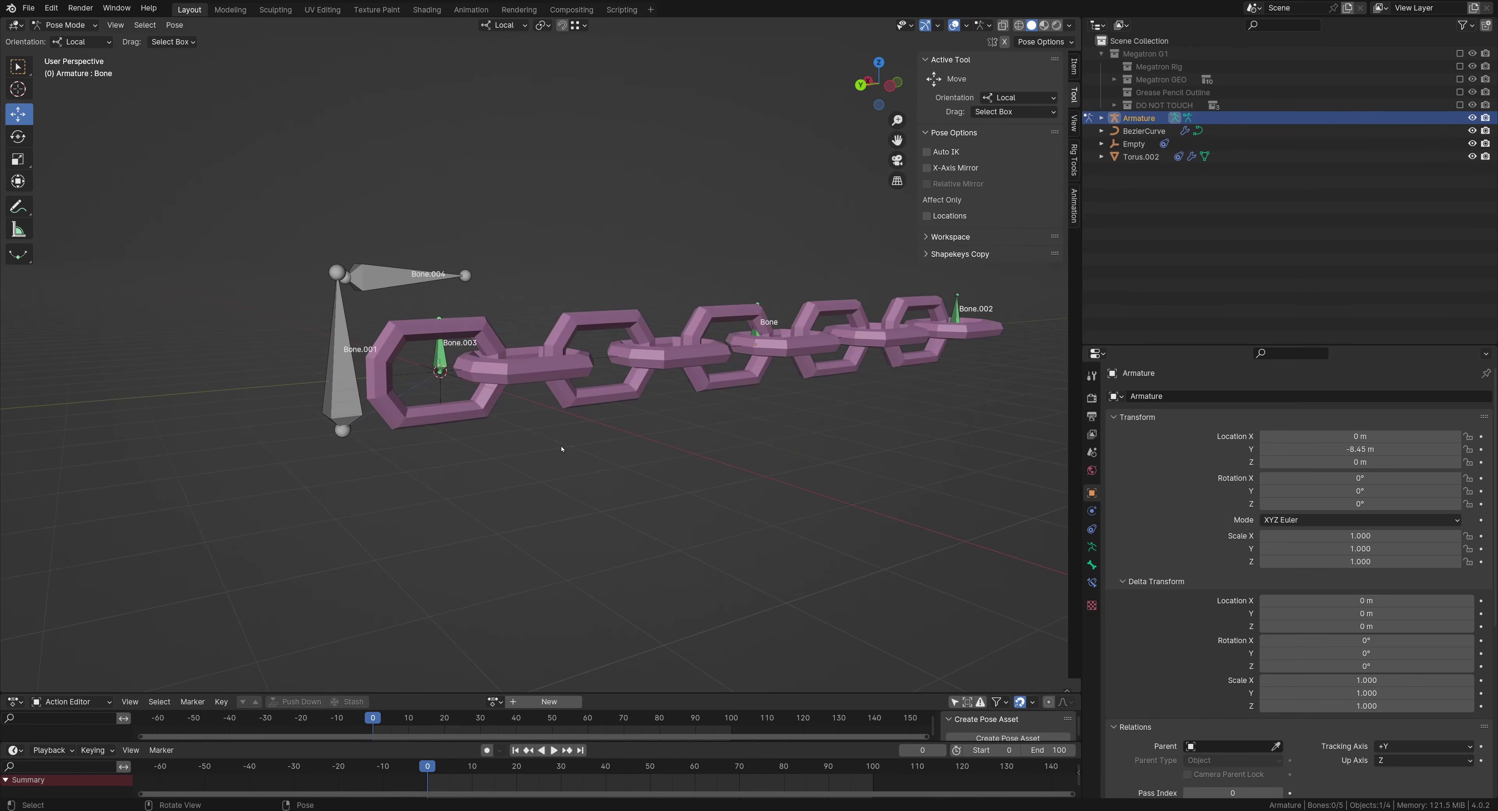
Return to Object Mode and select the chain object Torus.002
key("ctrl+Tab")
left_click(534, 374)
middle_click_drag(533, 378, 541, 448)
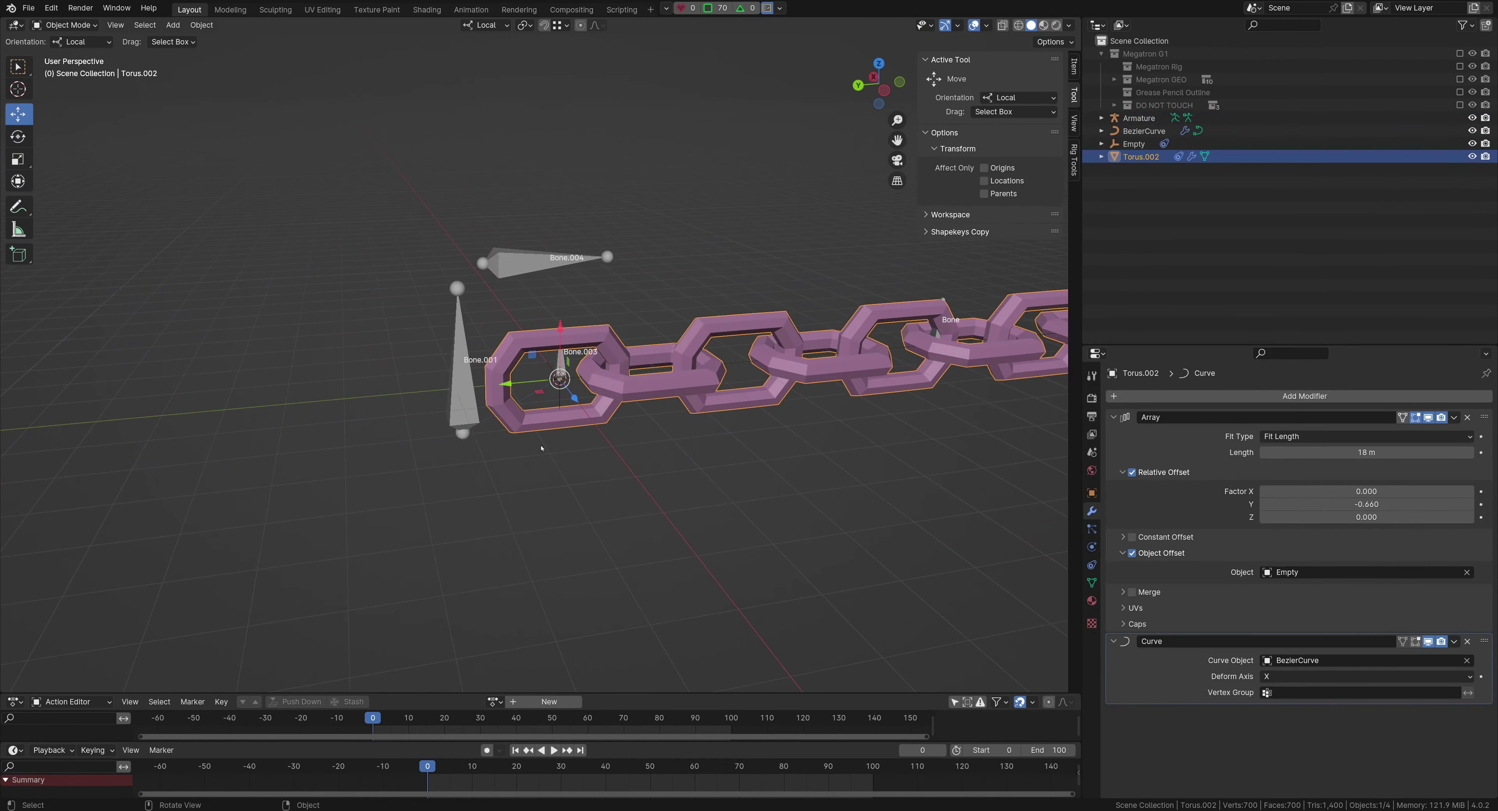
scroll(559, 407, "up", 2)
middle_click_drag(592, 557, 636, 582)
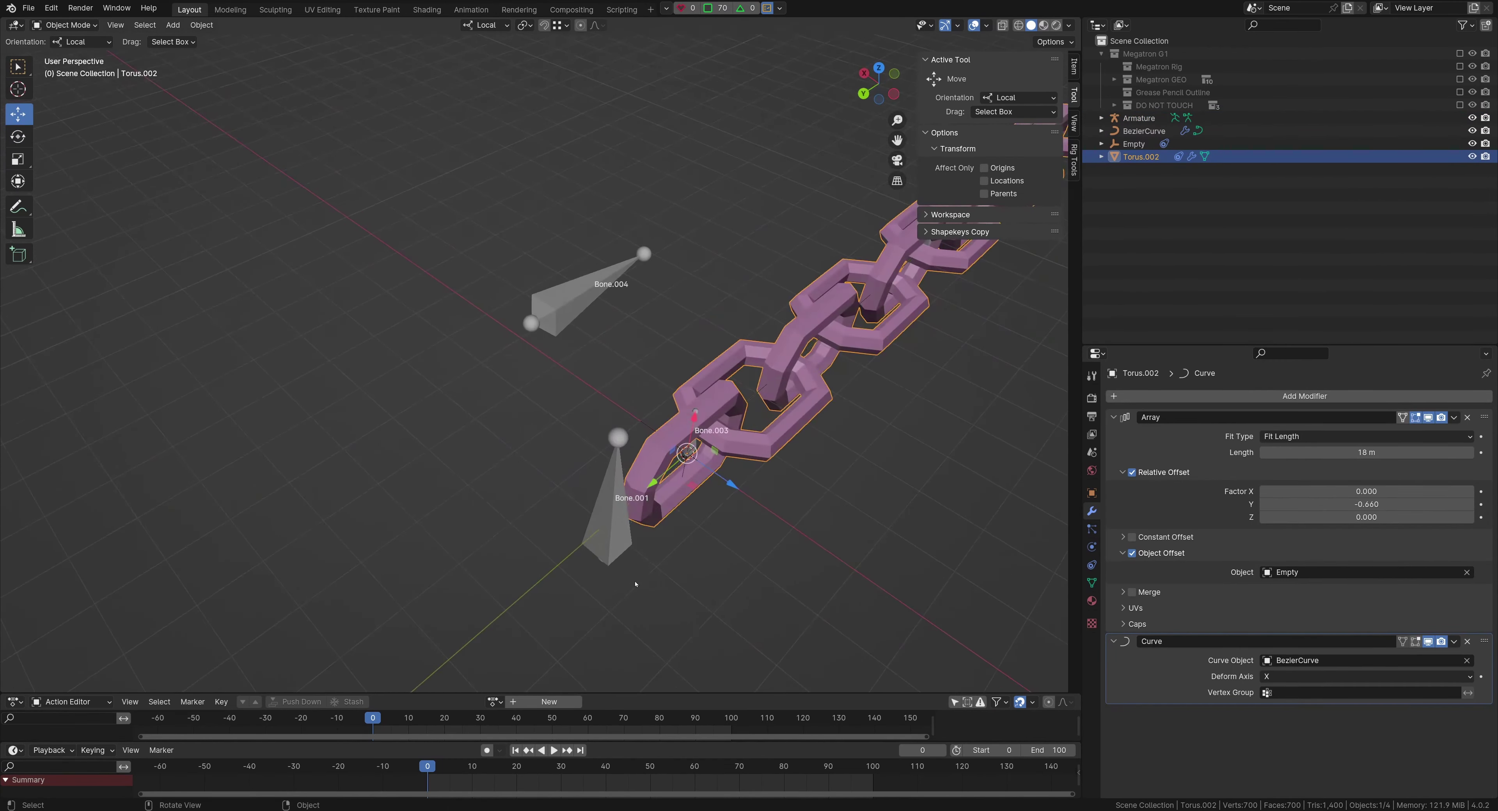
scroll(635, 582, "down", 4)
middle_click_drag(692, 518, 675, 502)
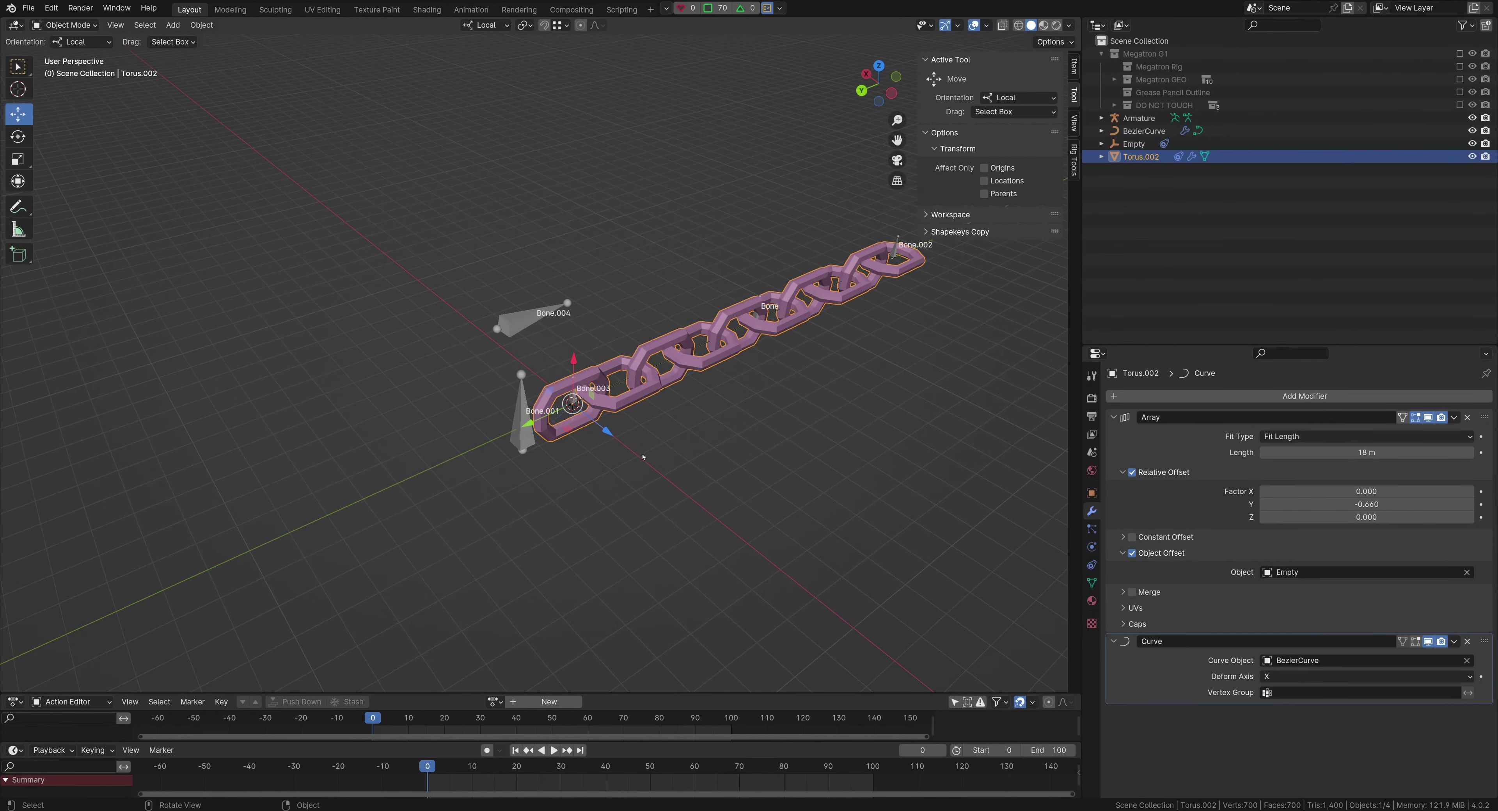
Add a torus mesh and move it along the Y axis away from the start of the chain
key("shift+a")
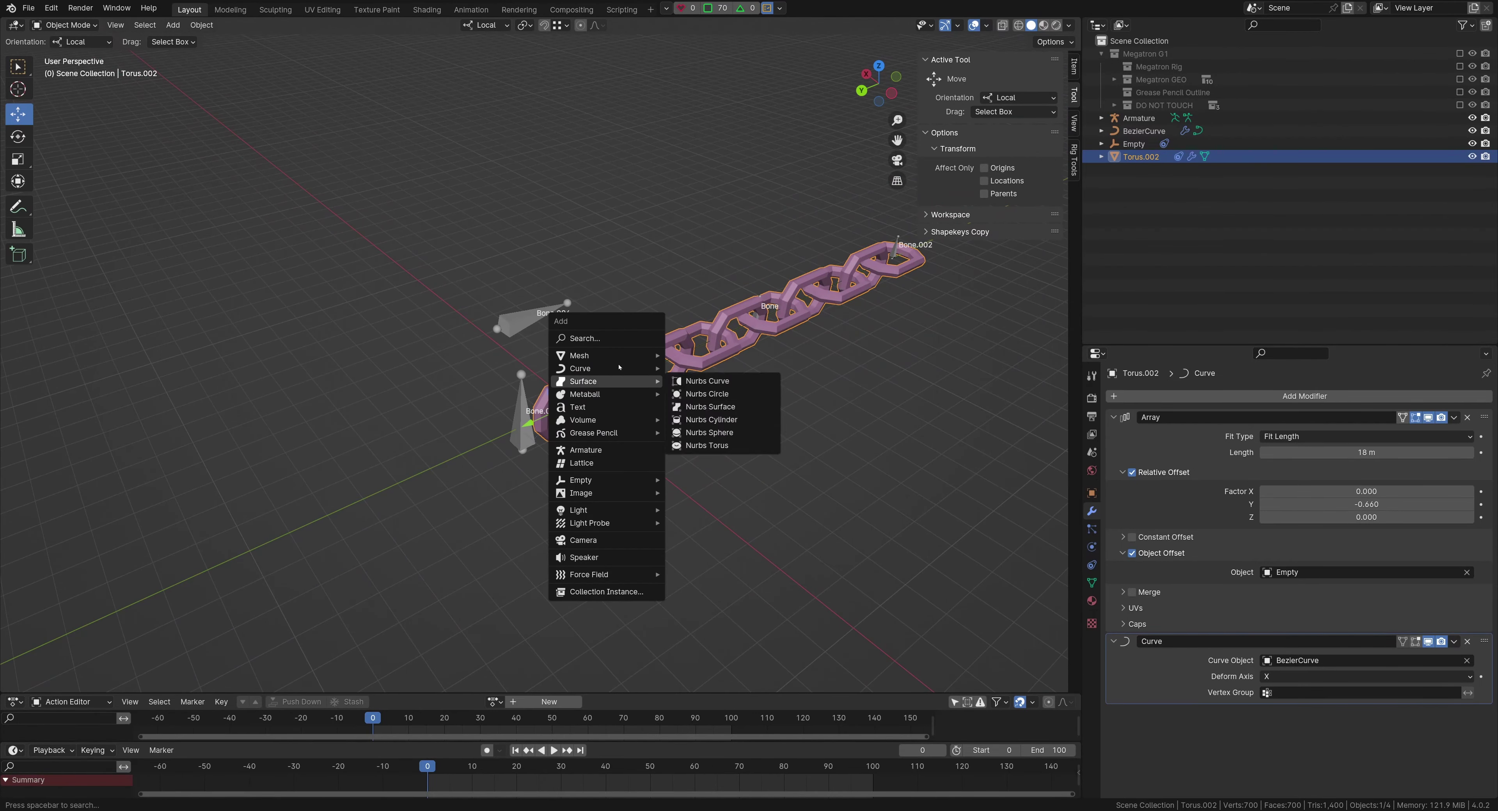
mouse_move(617, 355)
left_click(697, 444)
middle_click_drag(668, 436, 633, 464)
left_click_drag(465, 444, 240, 483)
middle_click_drag(268, 446, 605, 394, "shift")
scroll(554, 342, "up", 2)
scroll(602, 391, "up", 1)
Edit the new torus with X-ray on and delete the half of its vertices facing the chain
key("Tab")
key("alt+z")
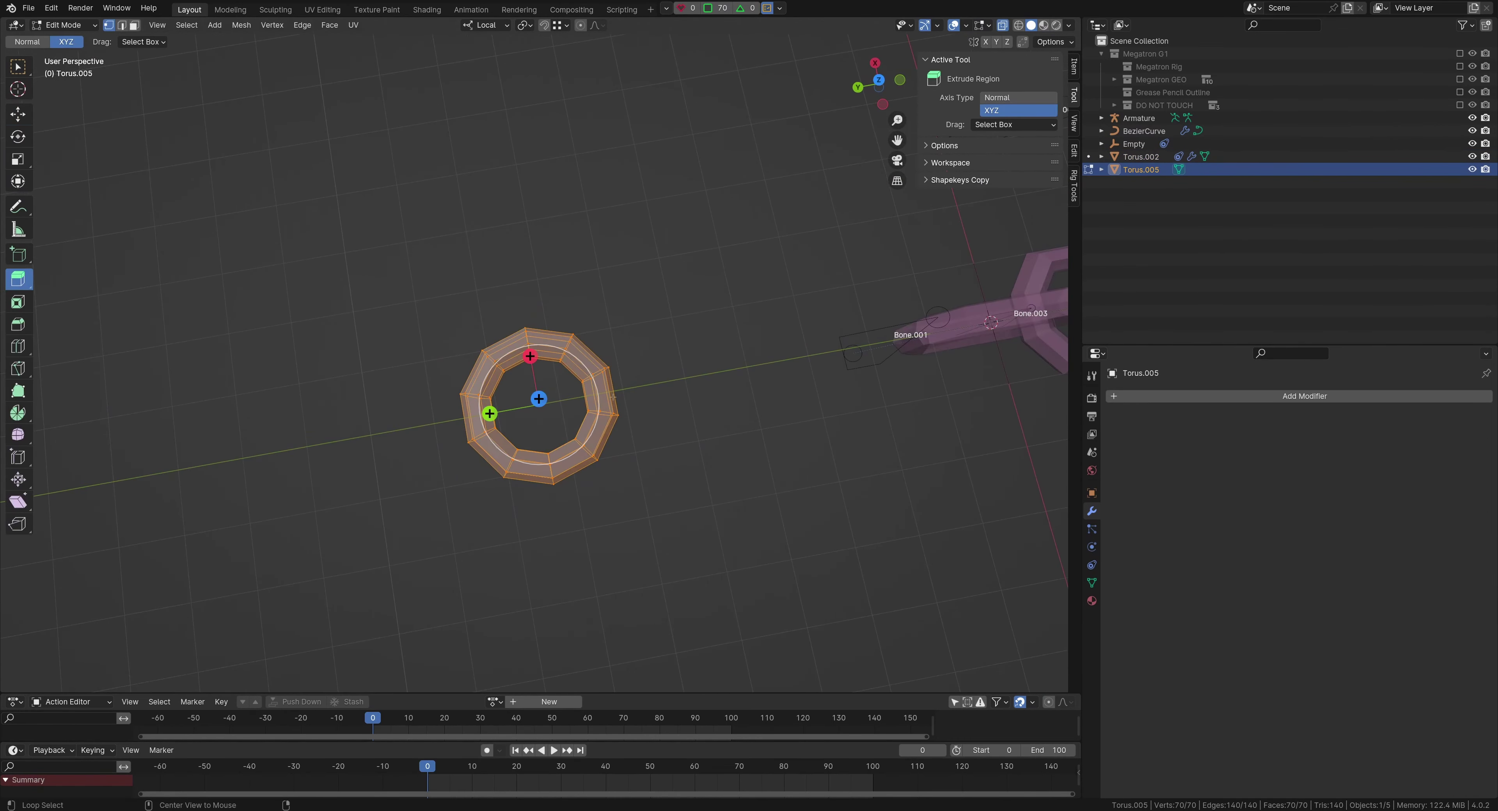
left_click_drag(543, 296, 737, 496)
middle_click_drag(737, 496, 747, 466)
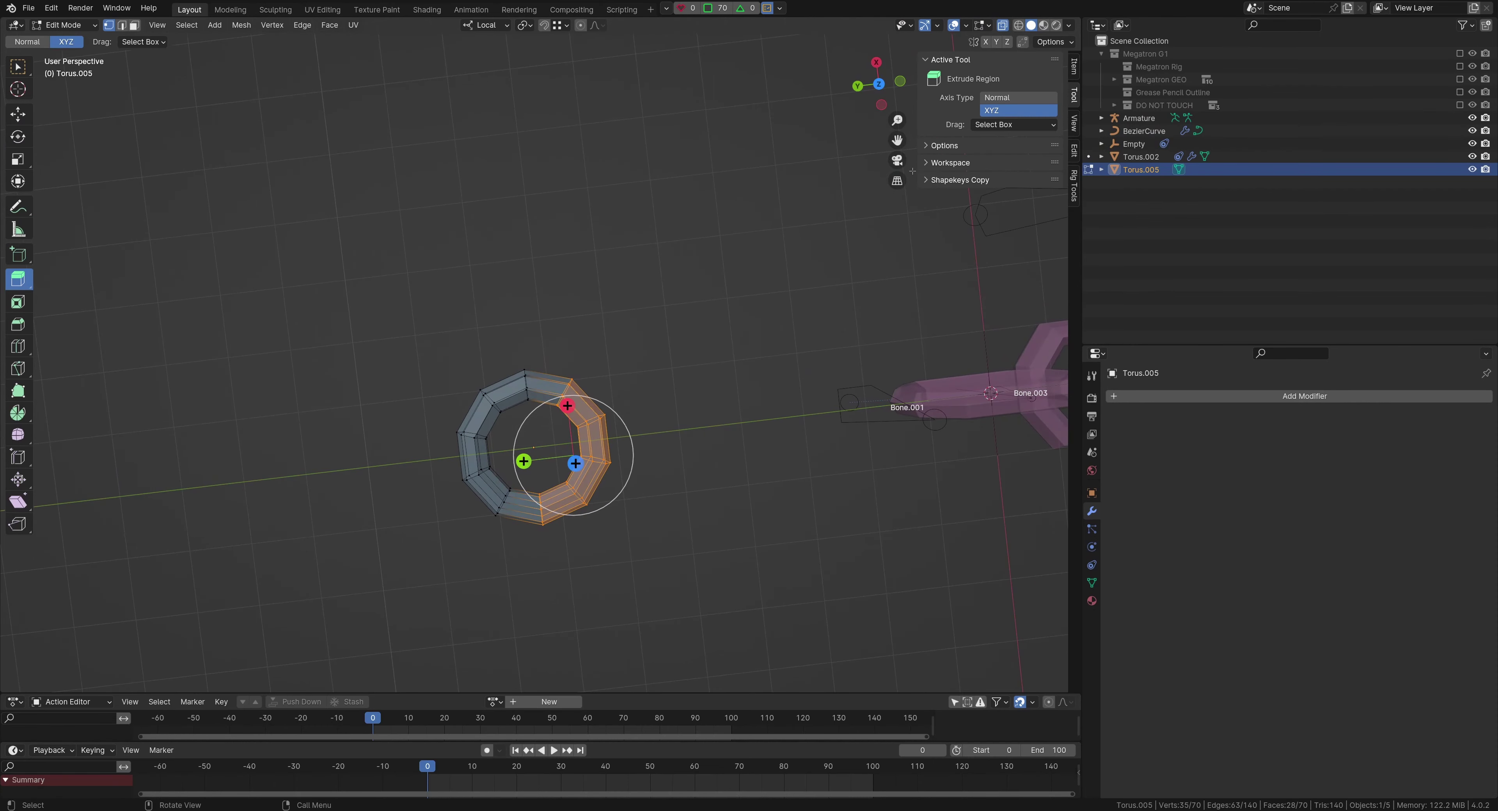
left_click(881, 88)
middle_click_drag(619, 420, 708, 468, "shift")
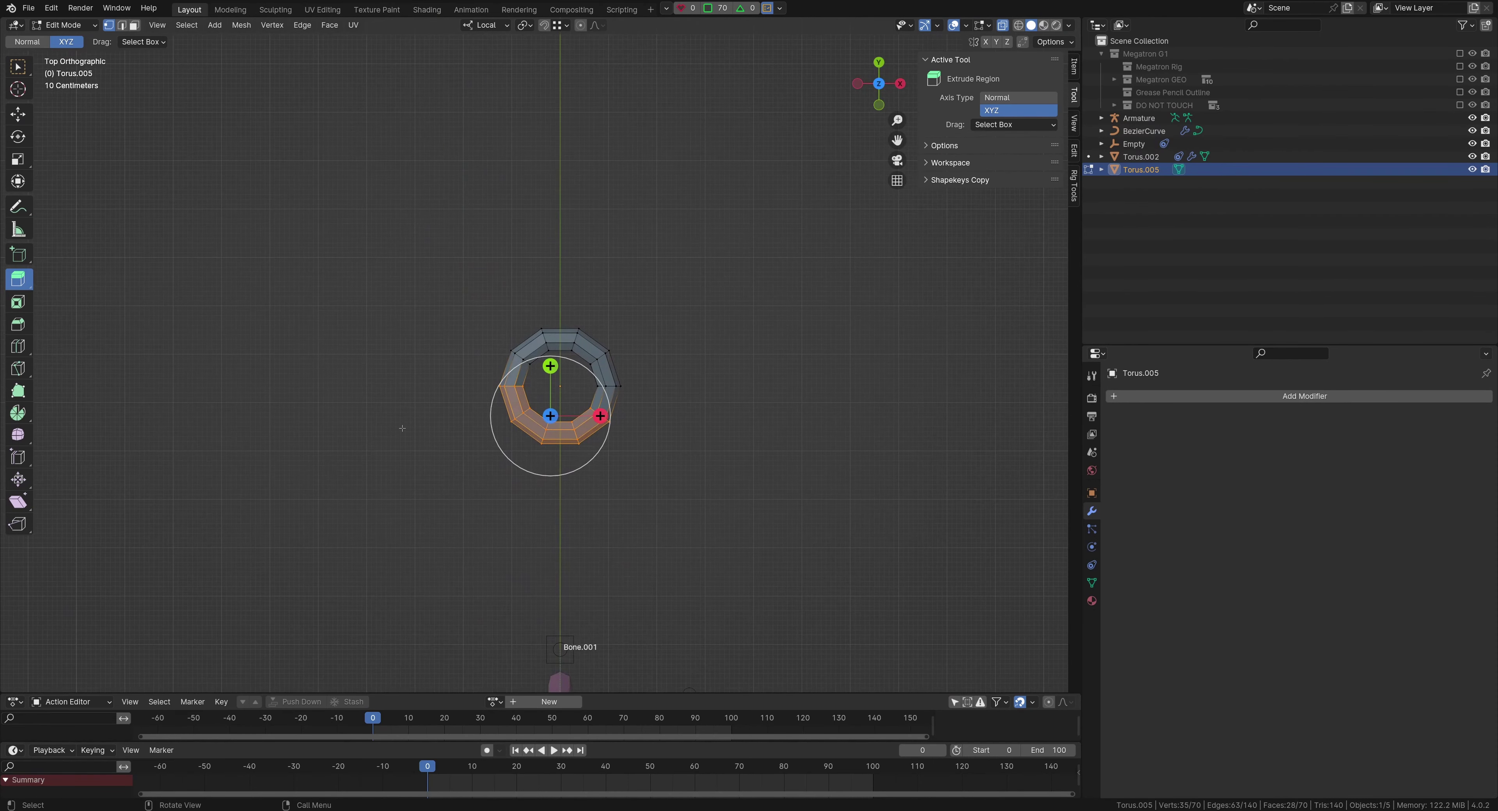
left_click(405, 423)
left_click_drag(428, 397, 805, 517)
key("x")
left_click(576, 359)
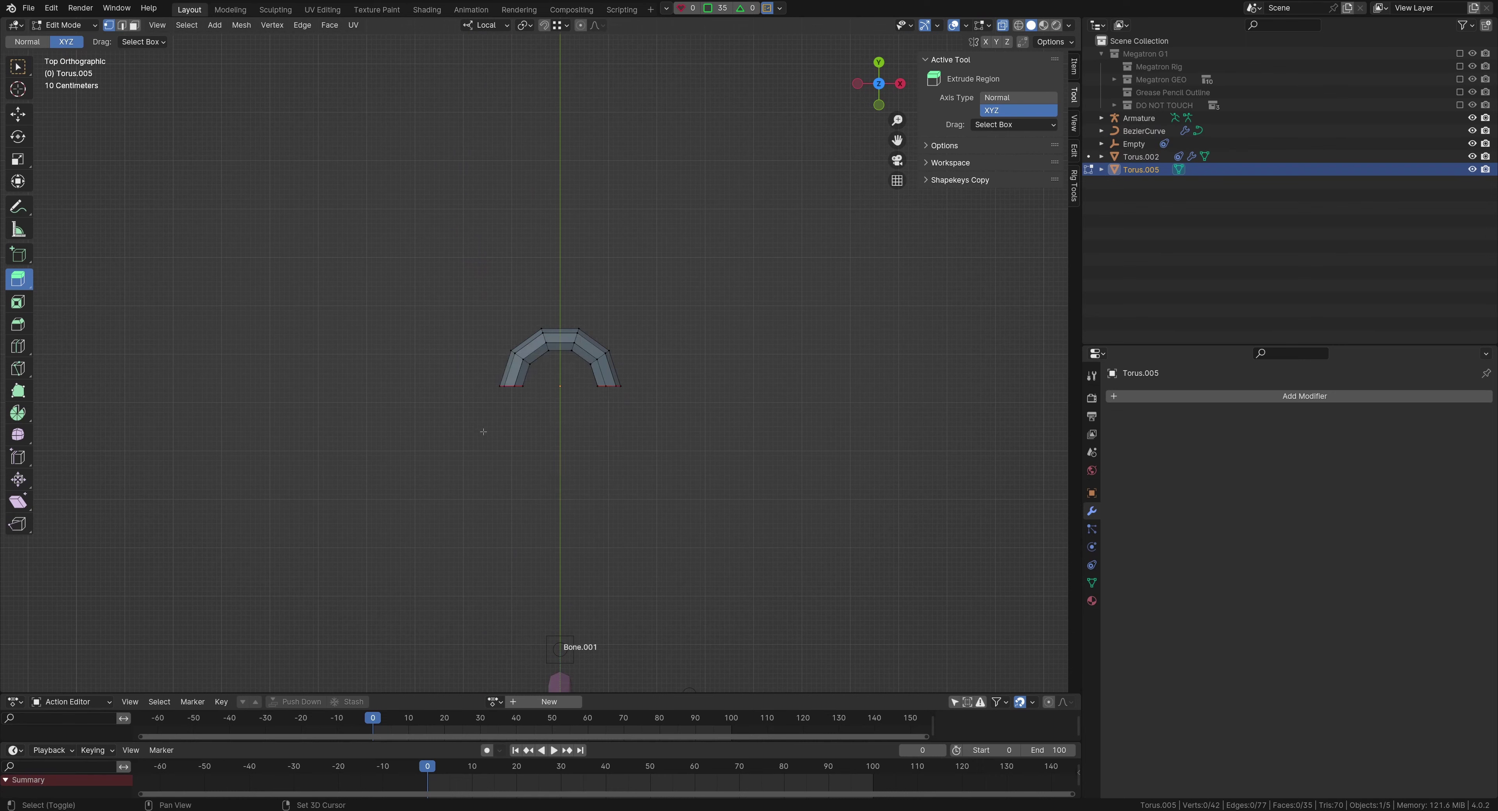
Extrude the two open ends of the half torus into short straight sections along Y and select the whole mesh
left_click_drag(440, 379, 663, 405)
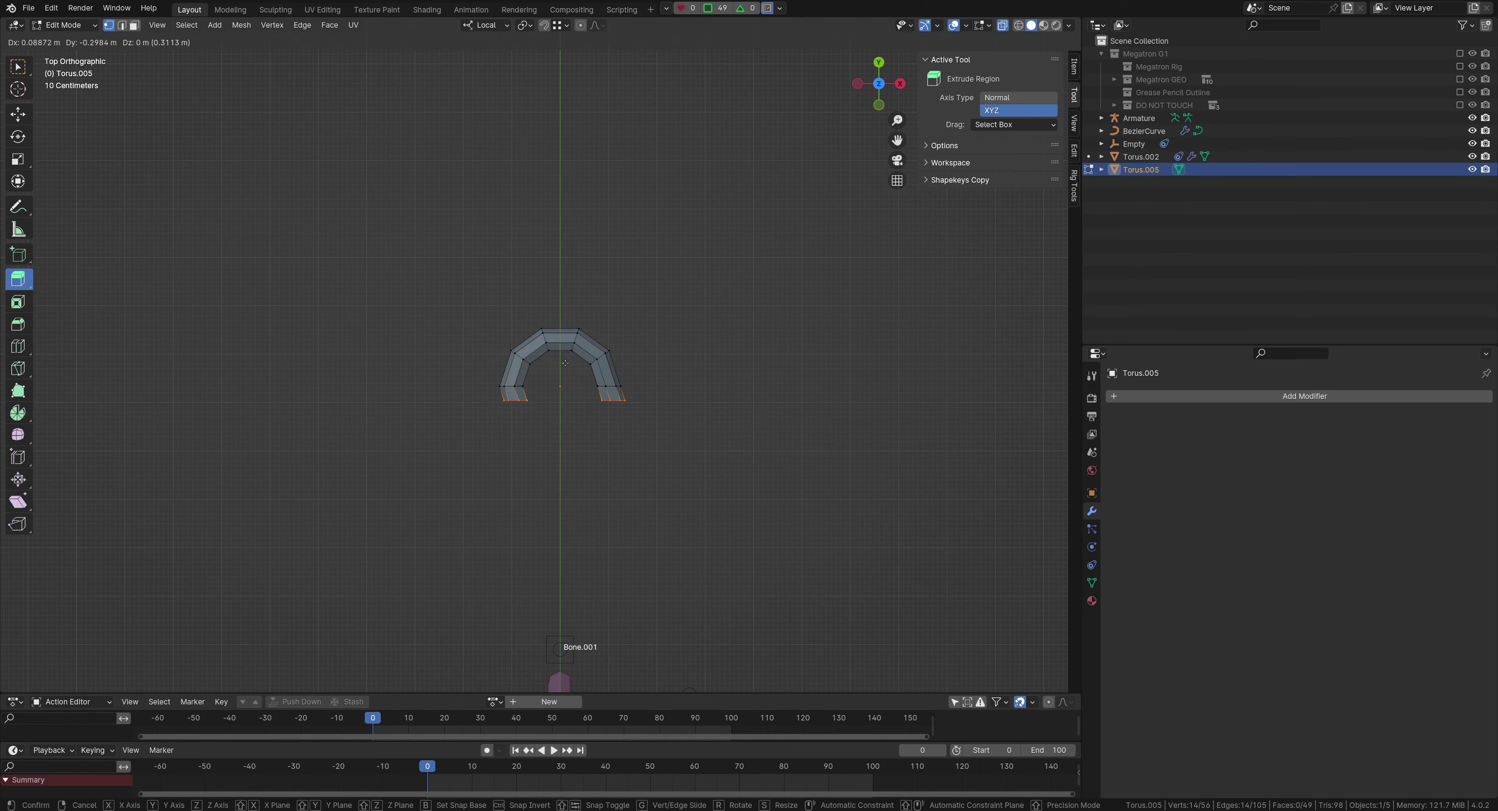
left_click_drag(561, 343, 561, 350)
key("ctrl+z")
left_click(18, 114)
left_click(353, 370)
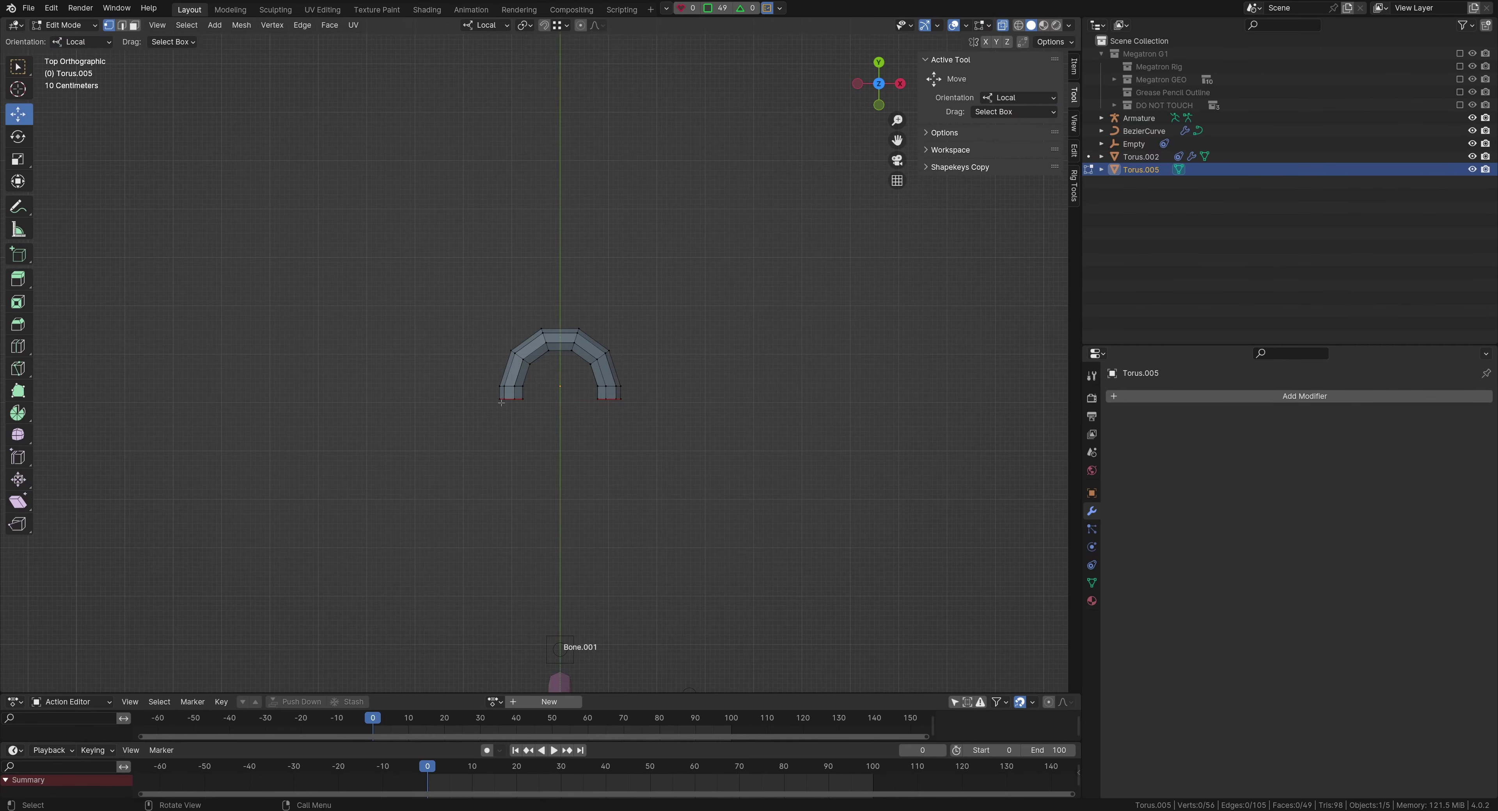
left_click_drag(445, 235, 833, 692)
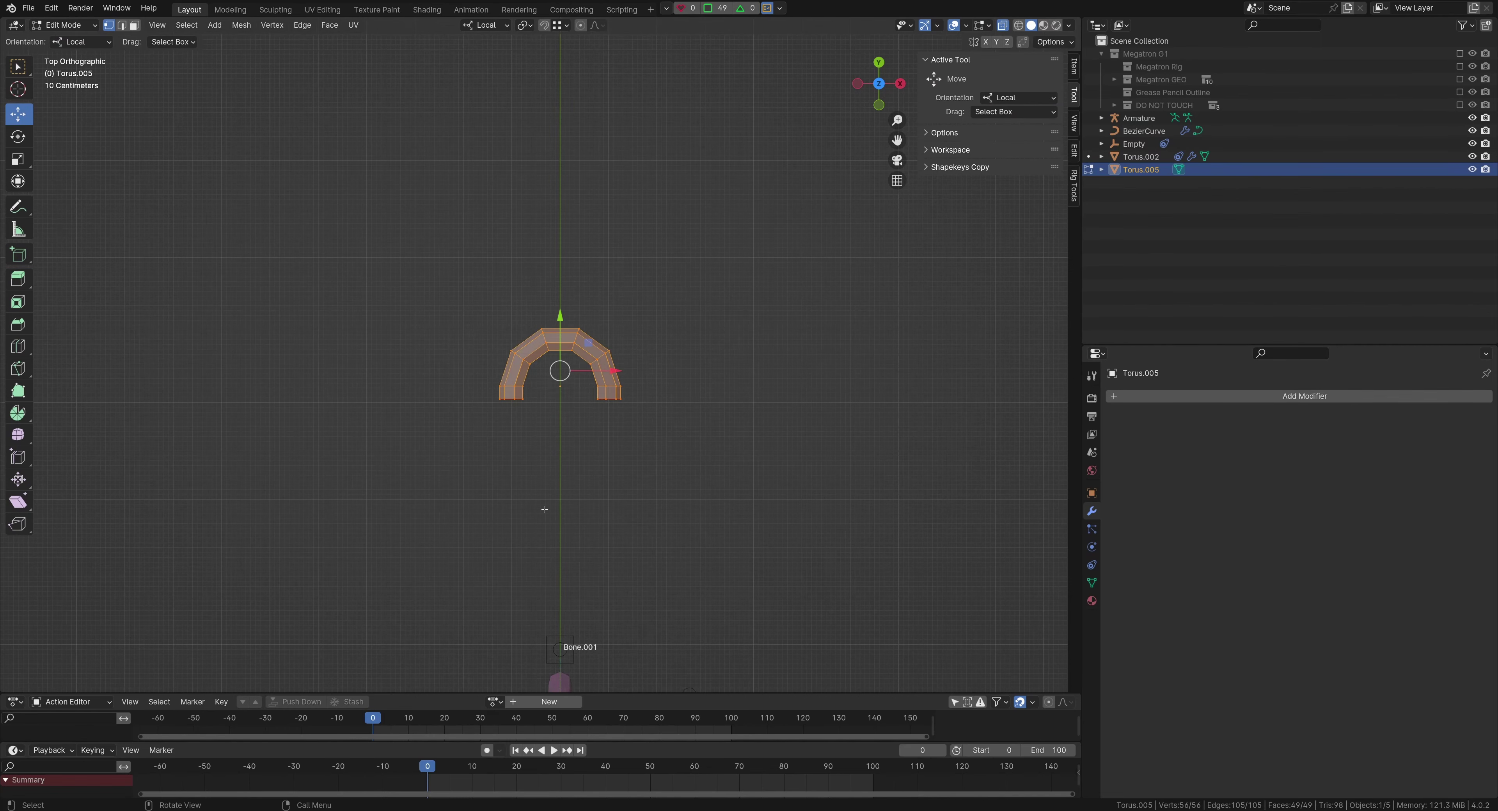
Return to Object Mode and delete the half-torus demonstration object
middle_click_drag(639, 465, 511, 445)
key("Tab")
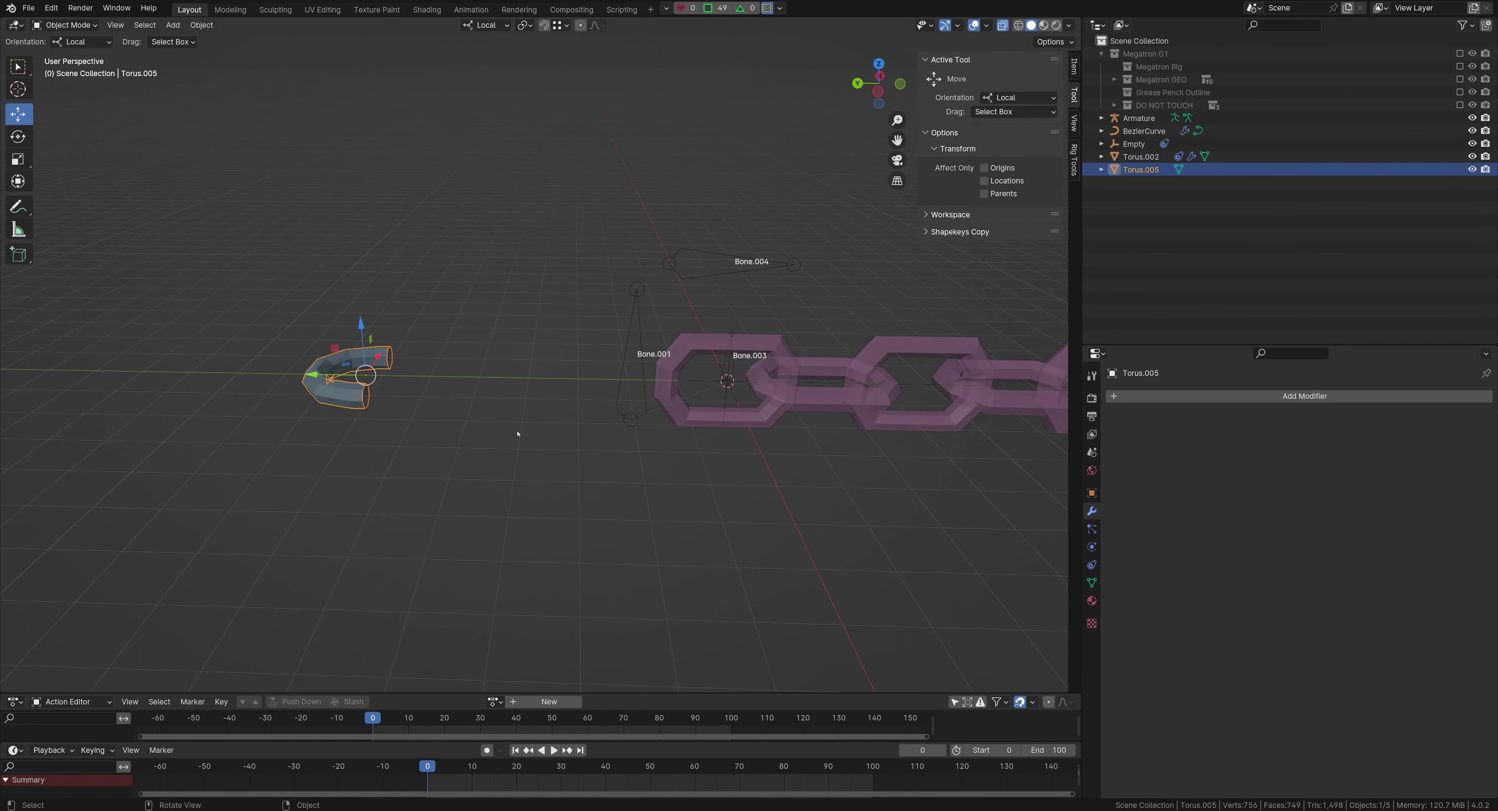
key("Delete")
middle_click_drag(715, 441, 447, 470, "shift")
middle_click_drag(447, 470, 473, 492)
Select the chain and temporarily hide its Array modifier in the viewport to examine the single base link
left_click(502, 374)
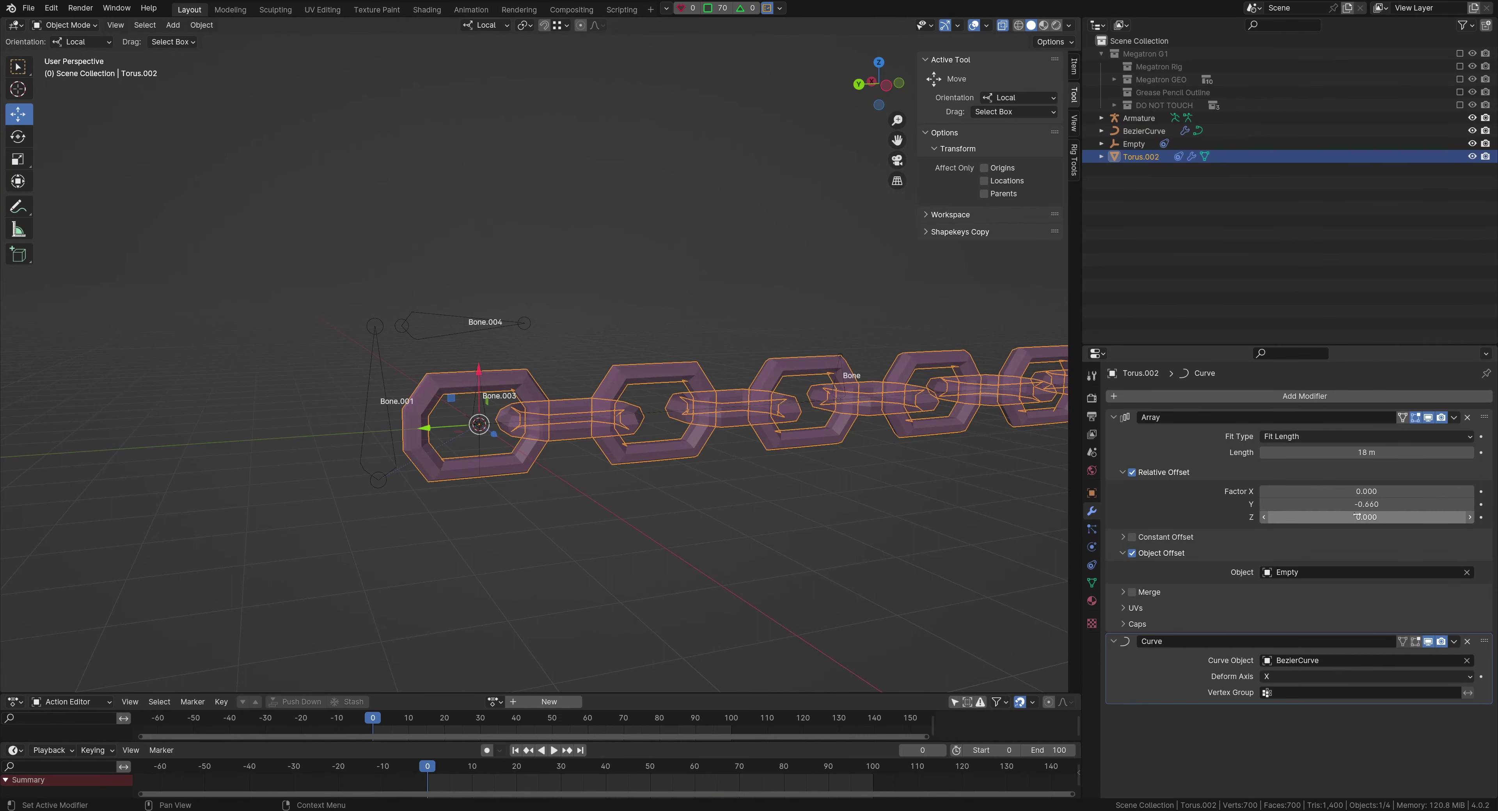
left_click(1428, 417)
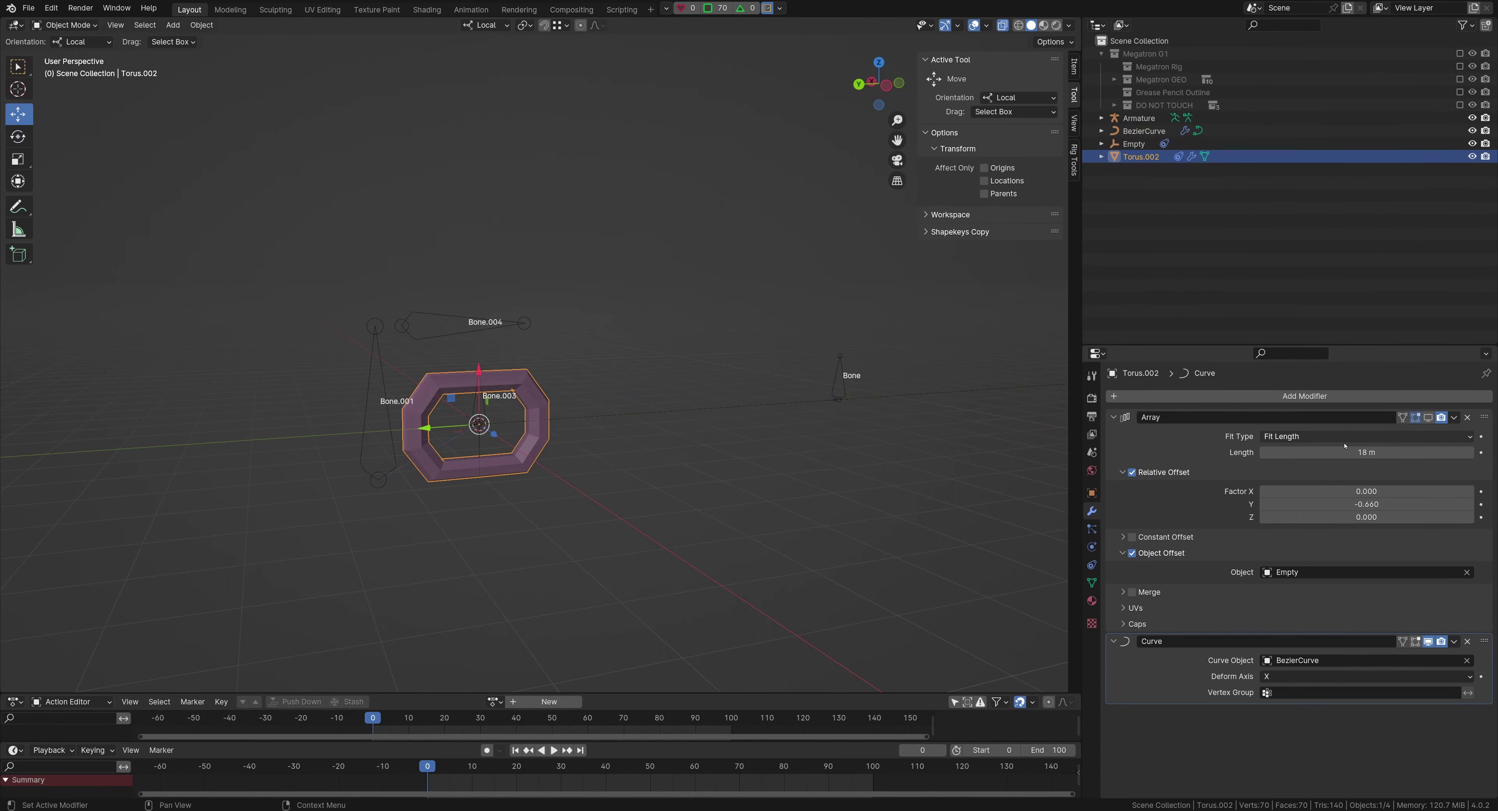
scroll(586, 473, "up", 3)
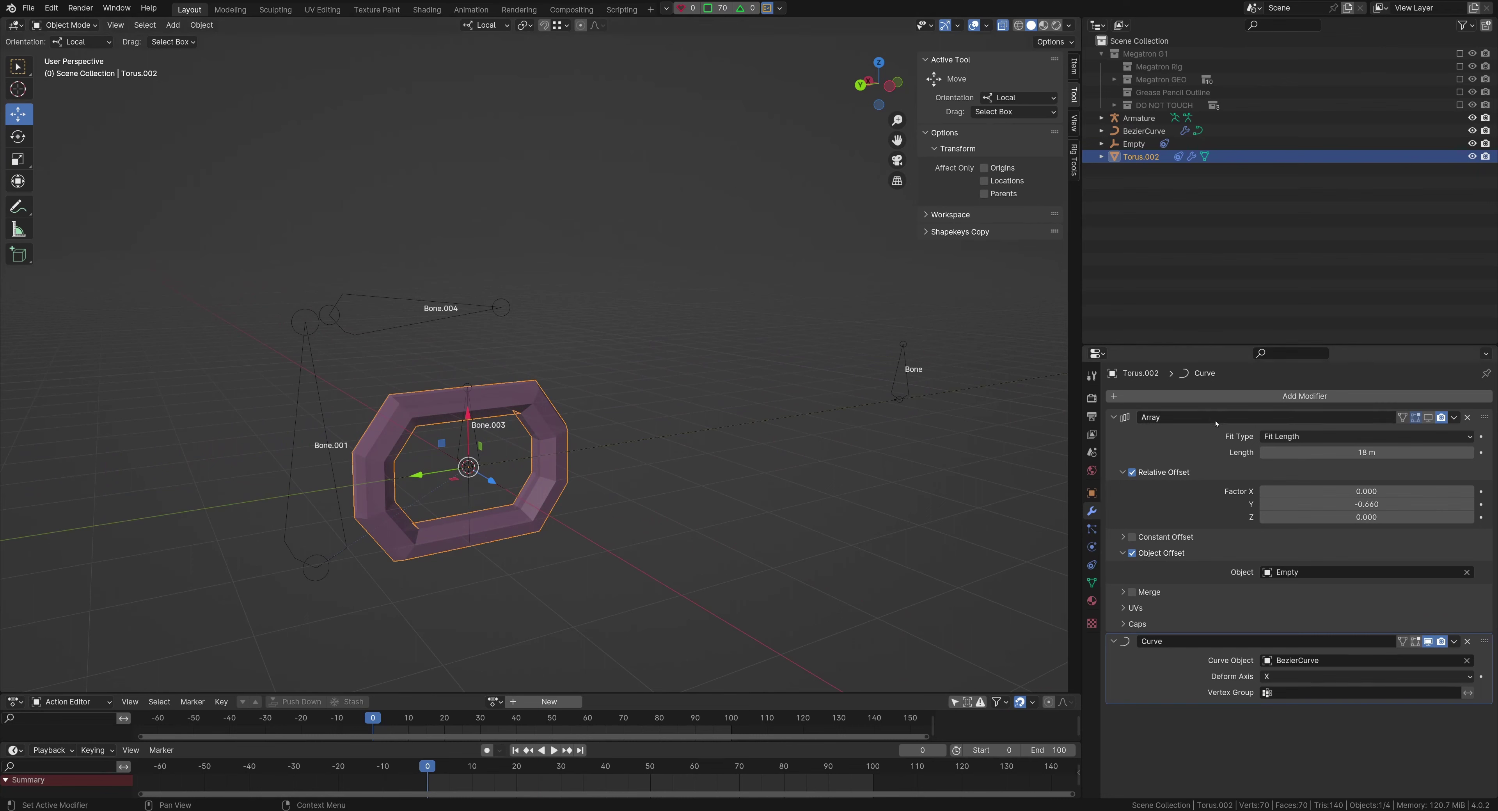
left_click(1428, 417)
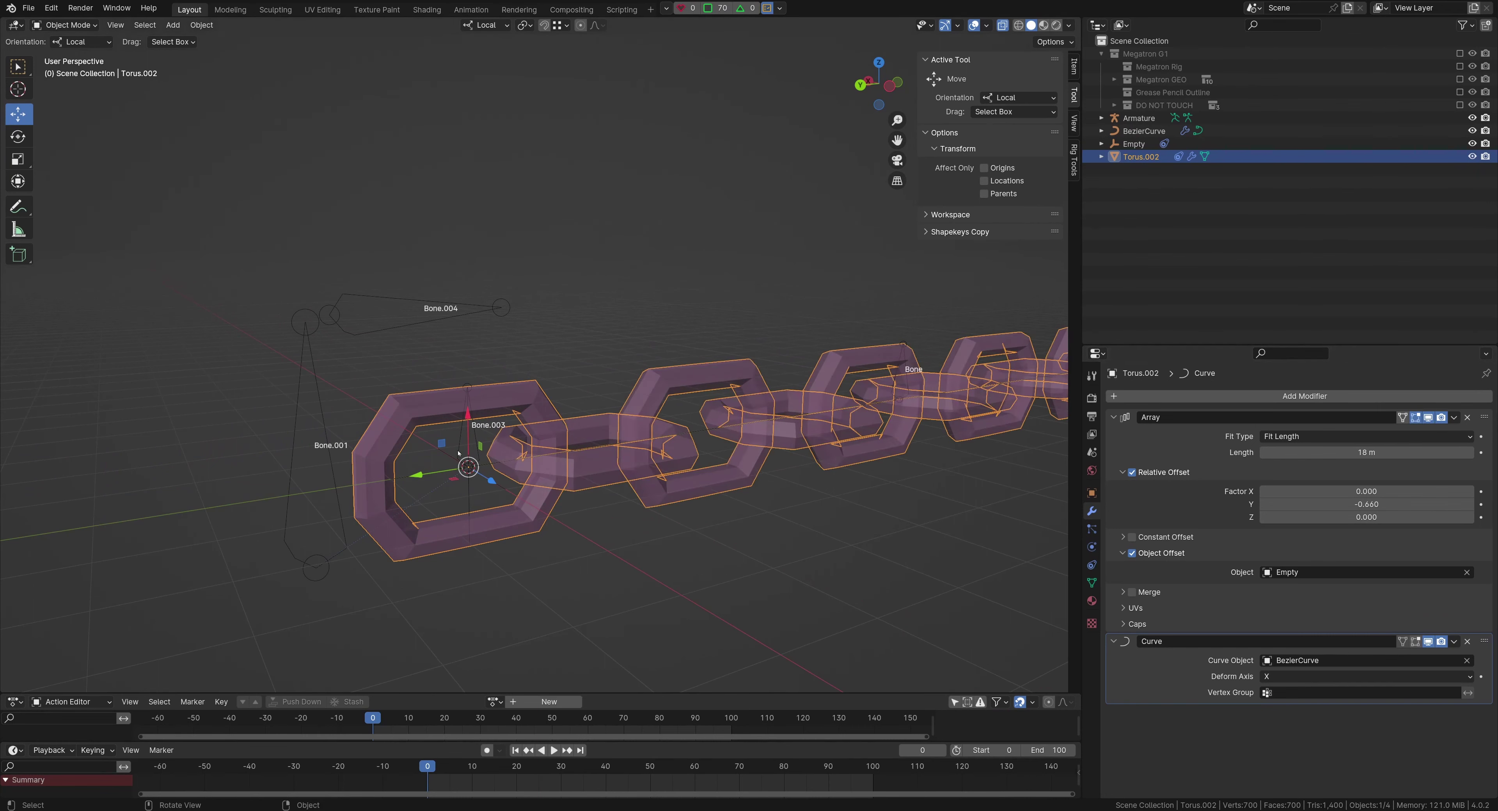
Keep the Array modifier's fit type at Fit Length and set its length to 17 m
left_click(1349, 437)
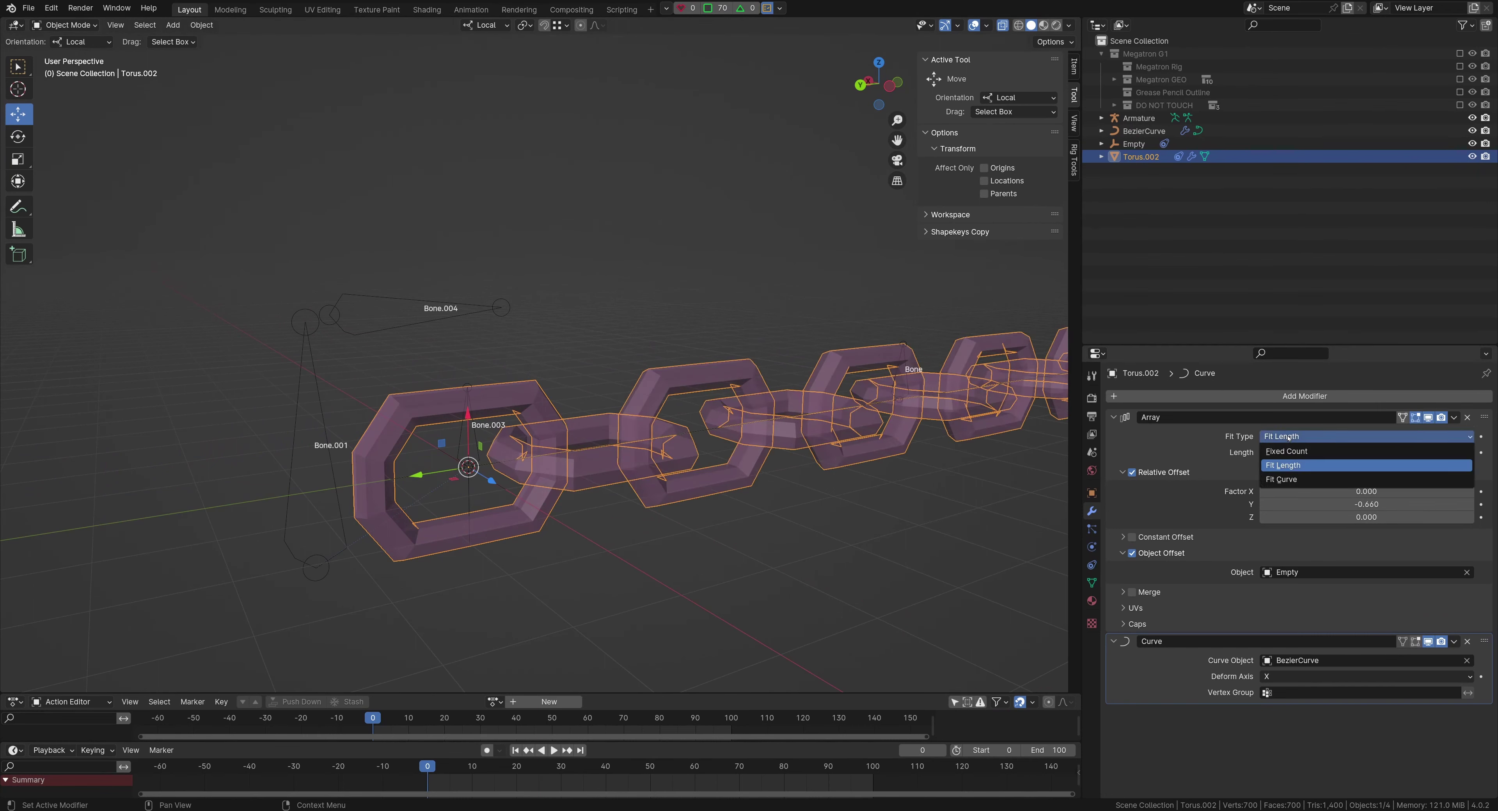
left_click(1349, 463)
left_click_drag(1350, 451, 1364, 452)
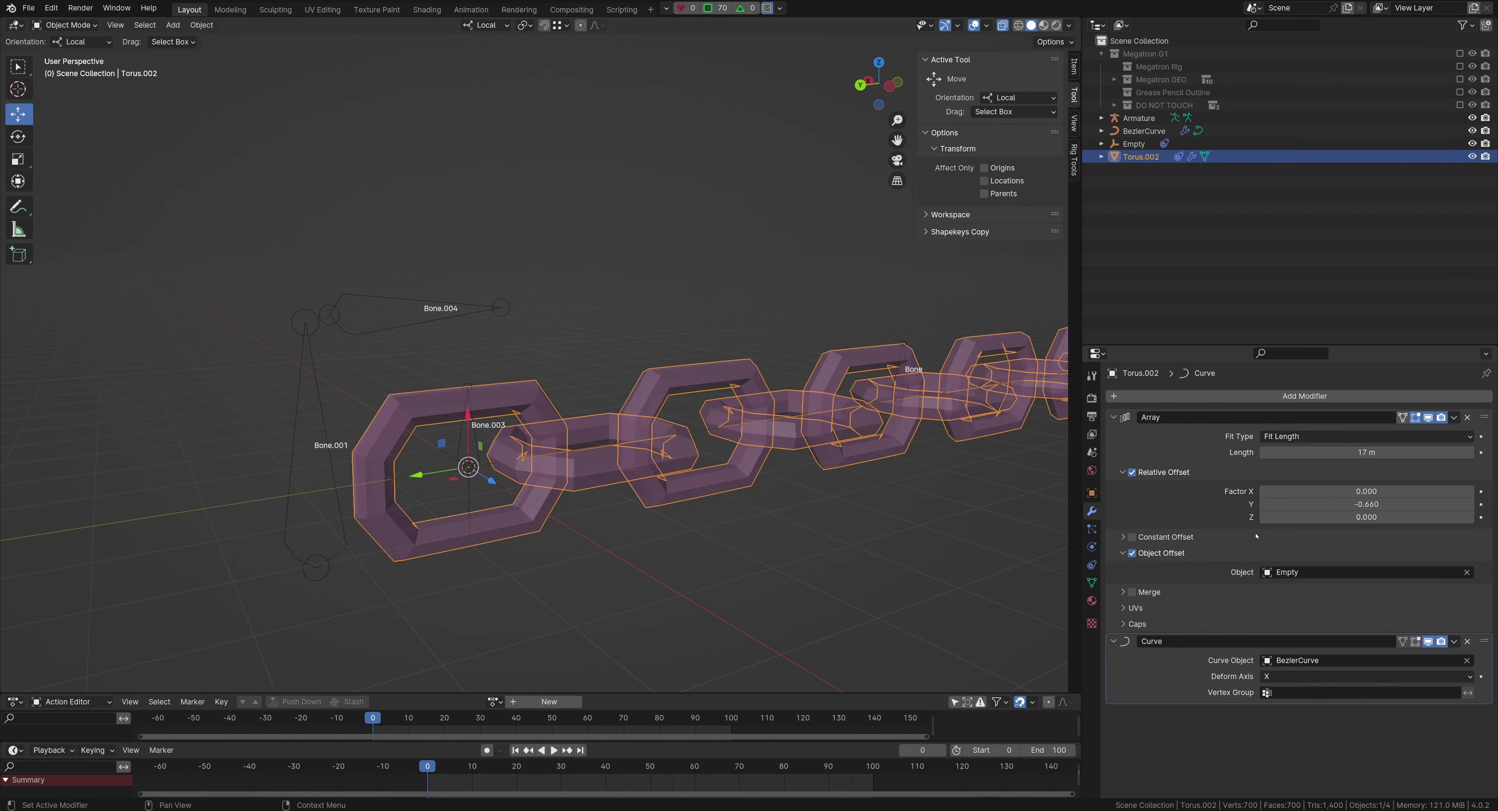
Try a Y relative offset of -0.560 in the Array modifier and undo the change
left_click_drag(1271, 504, 1266, 504)
left_click_drag(1366, 503, 1419, 504)
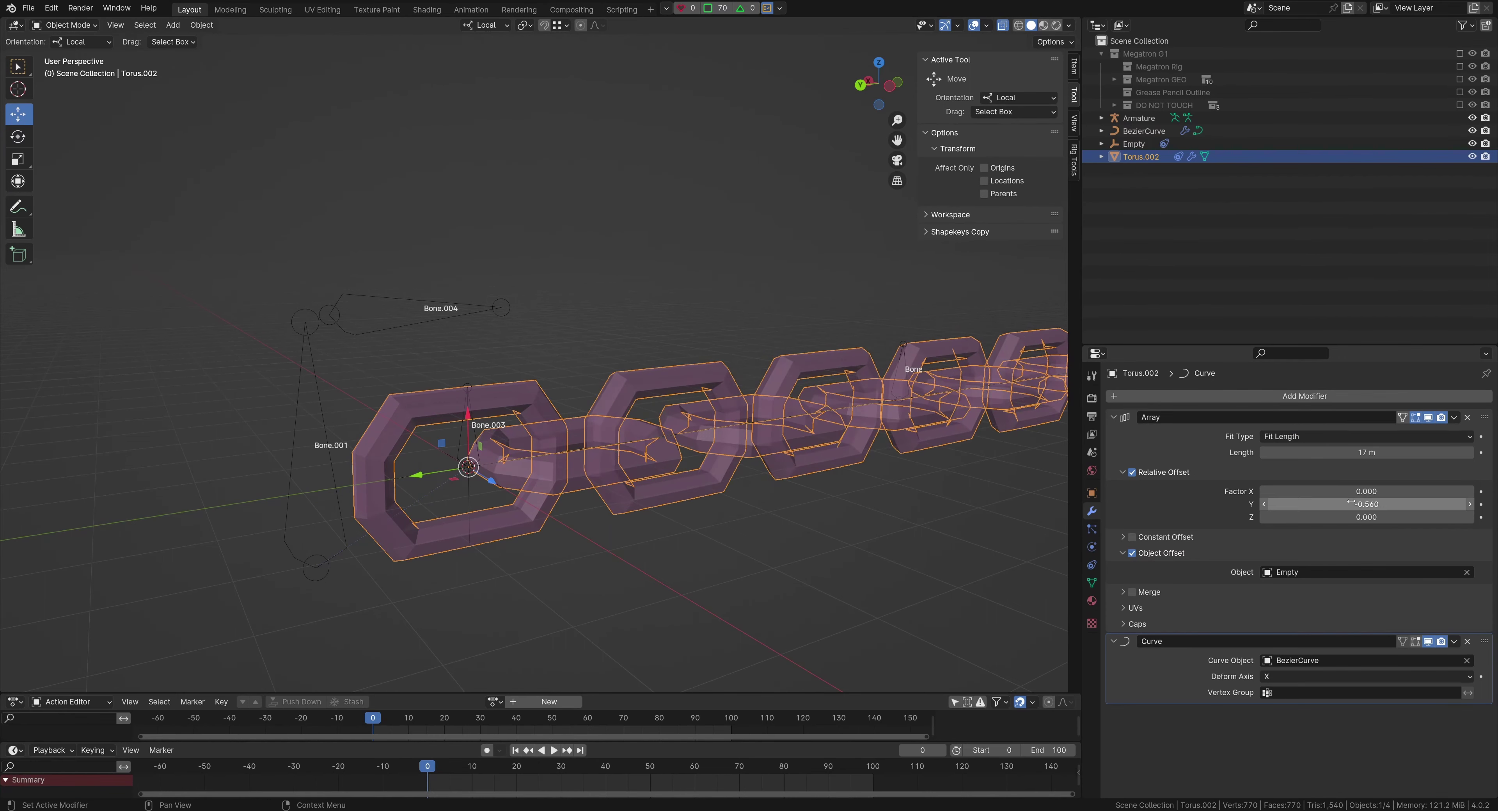
key("ctrl+z")
Select the Empty inside the first link and try rotating it to test the Array's object offset
middle_click_drag(645, 353, 663, 308, "shift")
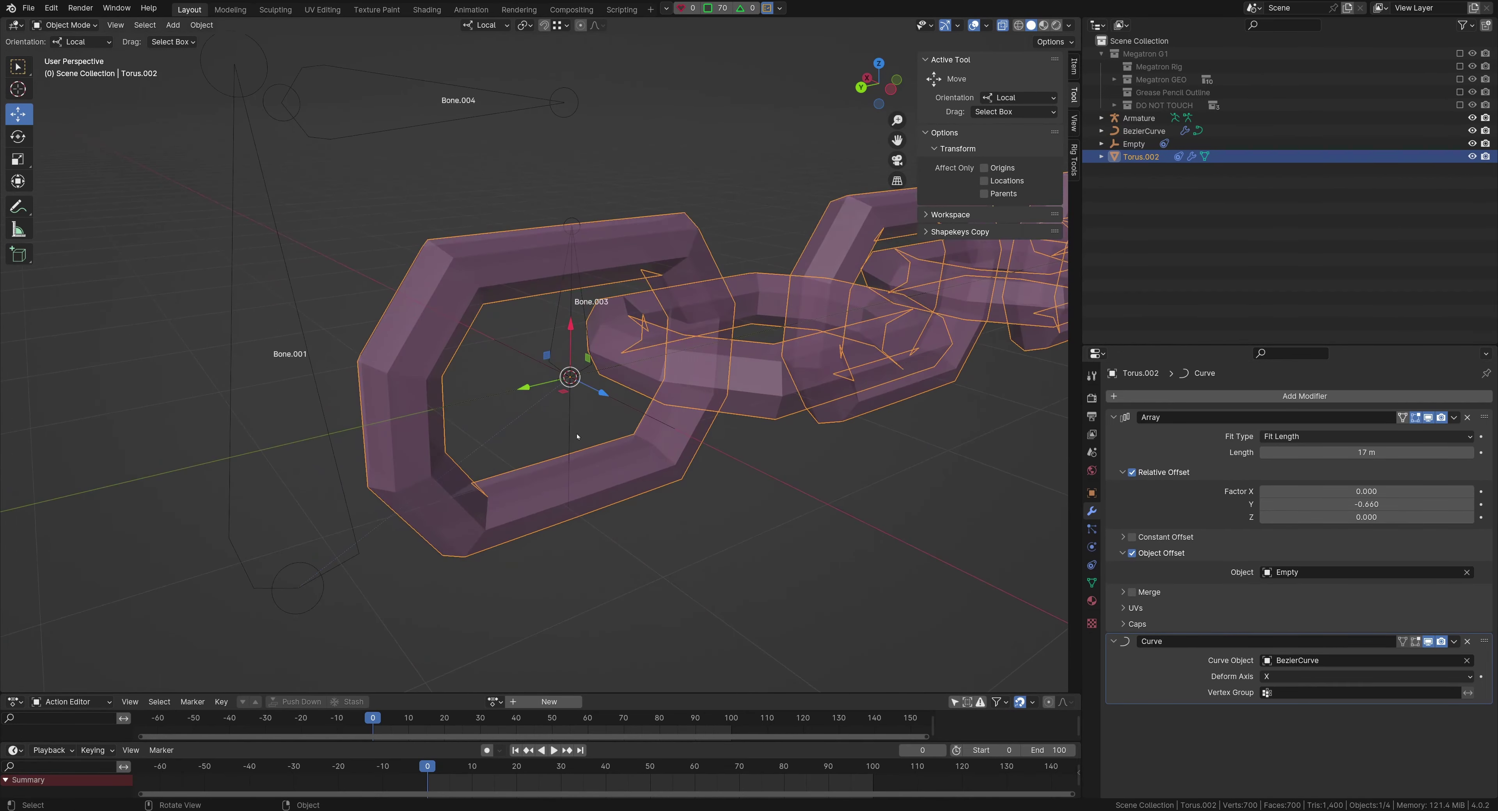
left_click(577, 436)
middle_click_drag(592, 429, 560, 467, "shift")
key("r")
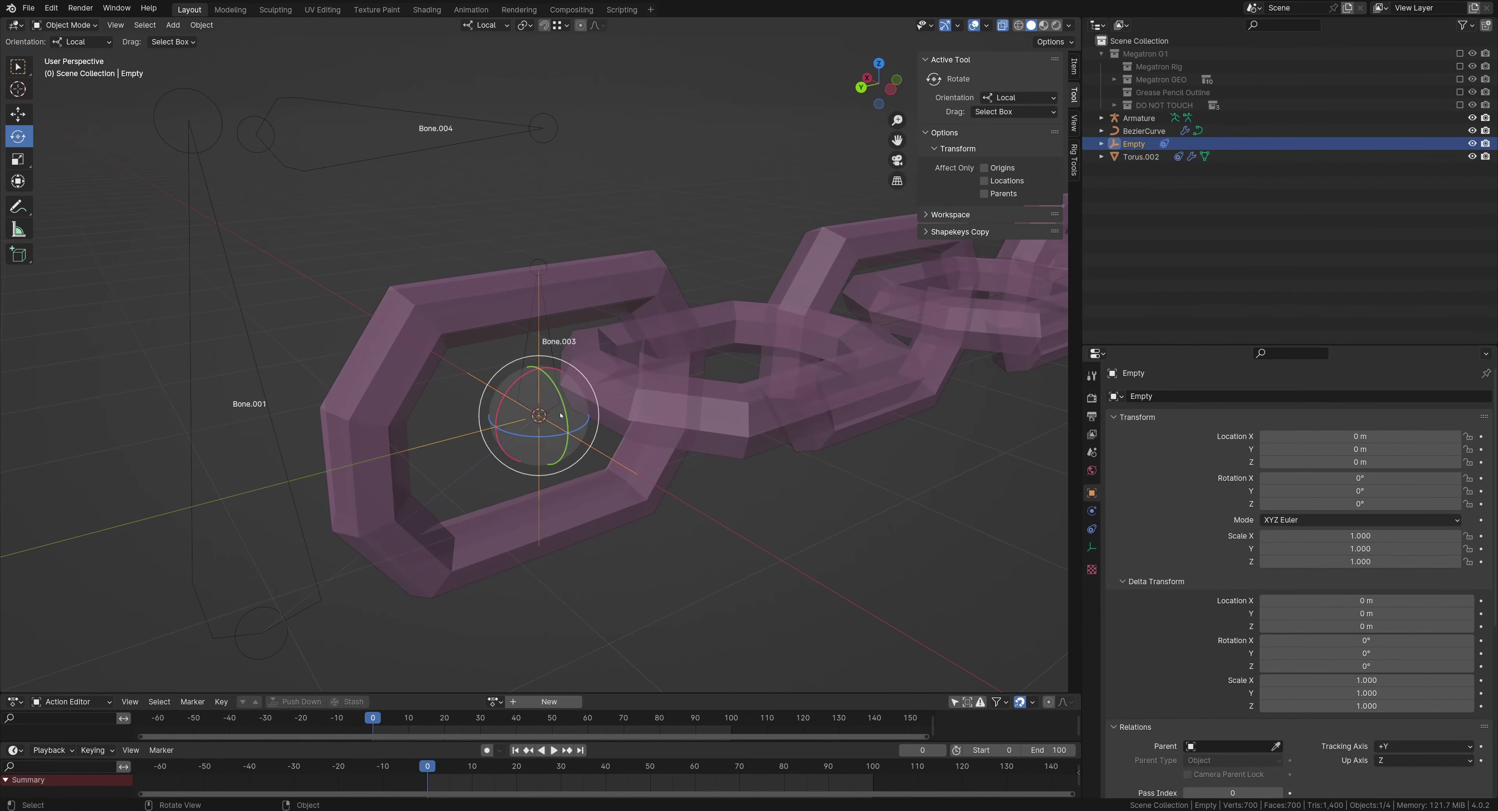
mouse_move(563, 401)
left_mouse_down()
mouse_move(551, 397)
mouse_move(556, 409)
left_mouse_up()
scroll(556, 409, "down", 5)
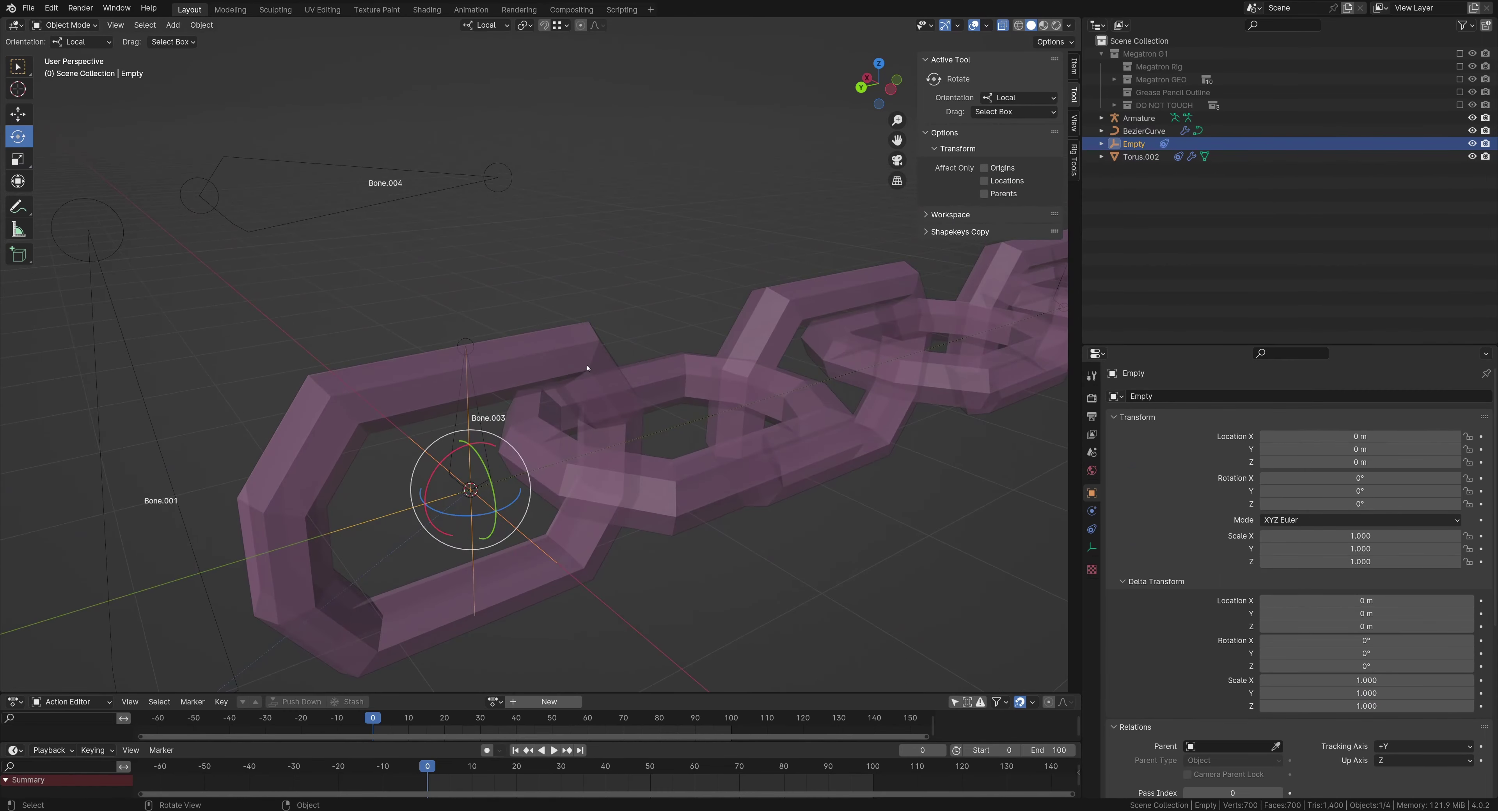
Remove the Copy Scale constraint targeting Bone.003 from the Empty
left_click(730, 430)
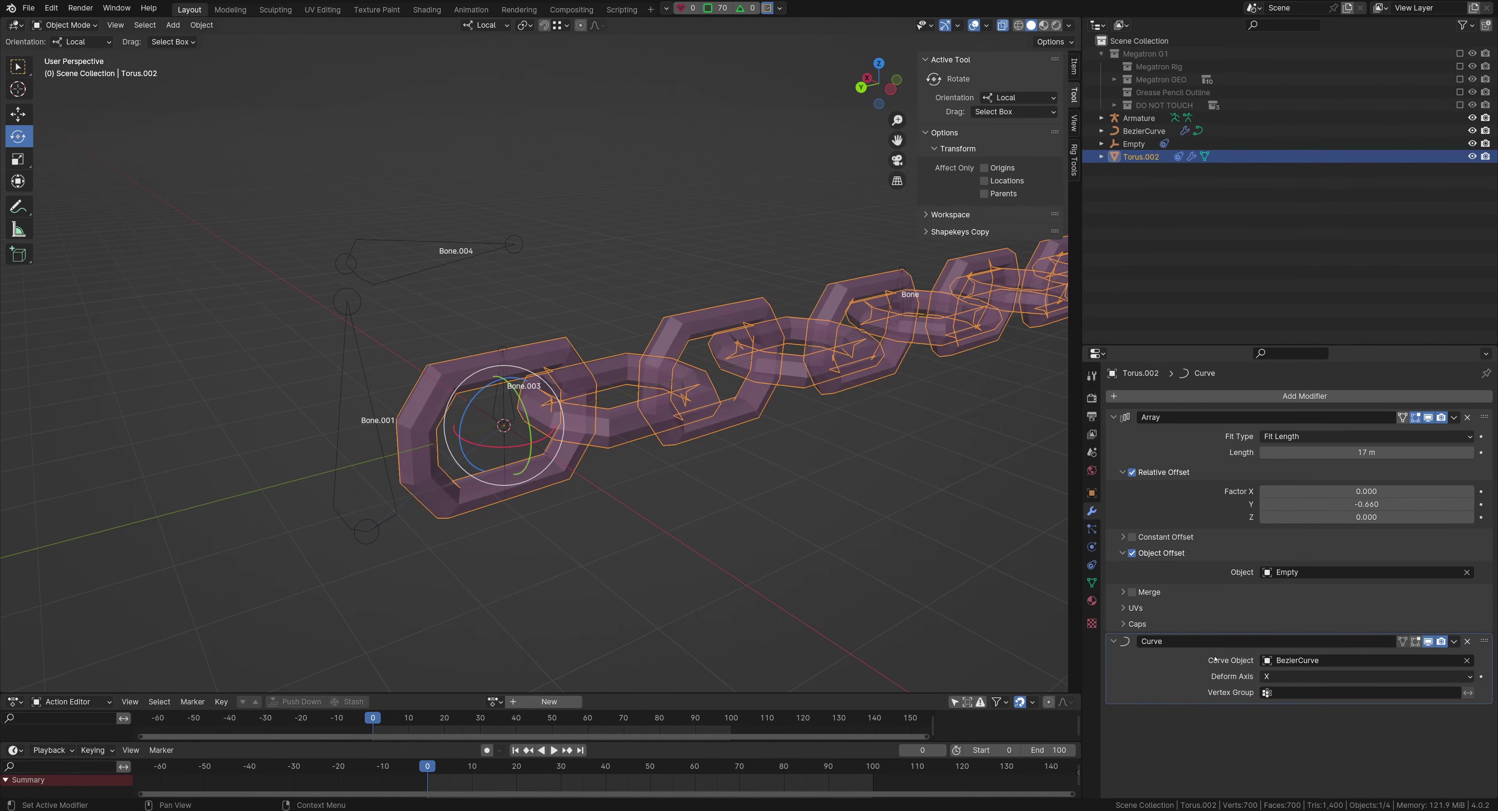
middle_click_drag(771, 418, 728, 457, "shift")
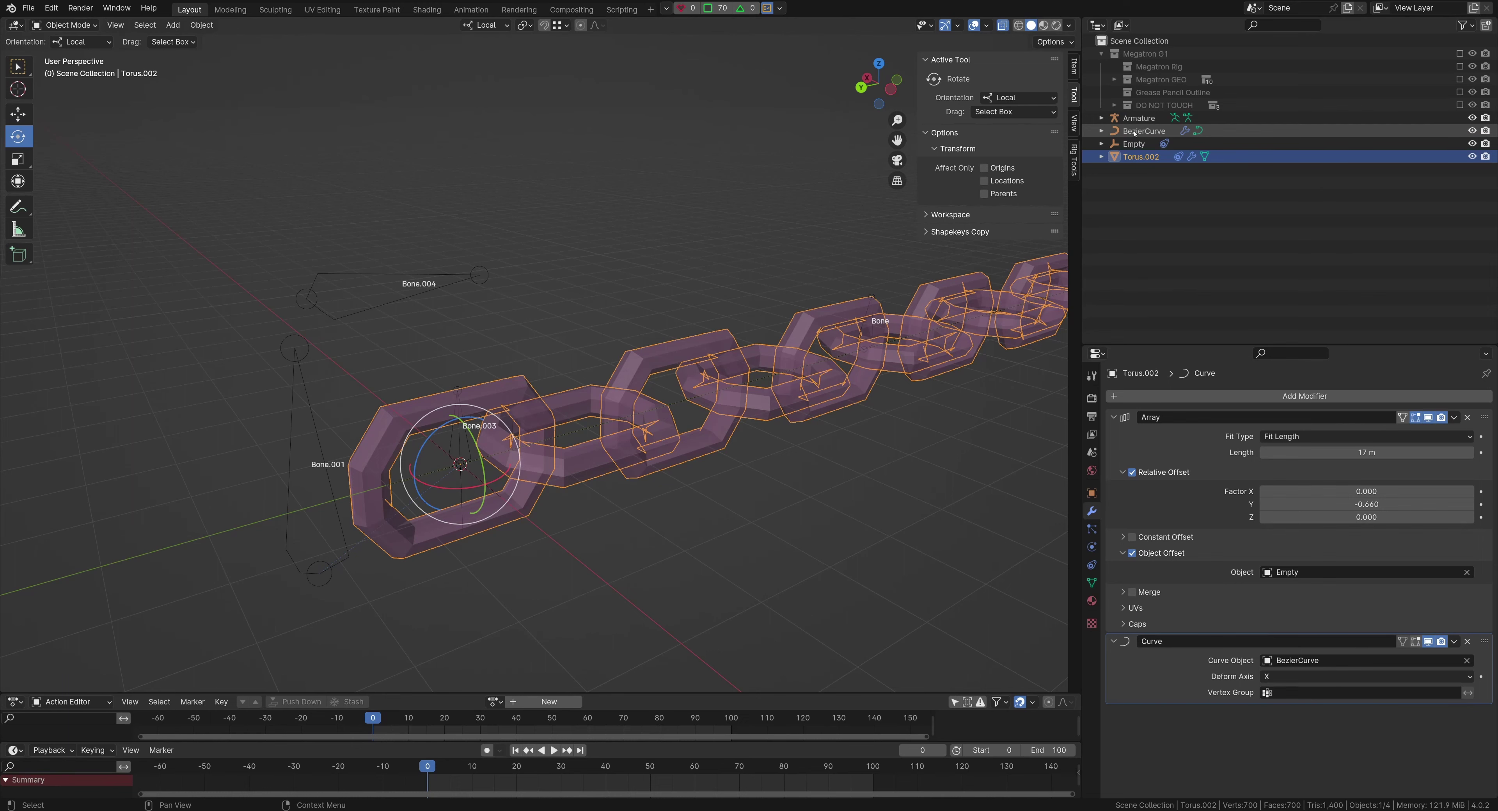
left_click(1133, 144)
left_click(1091, 530)
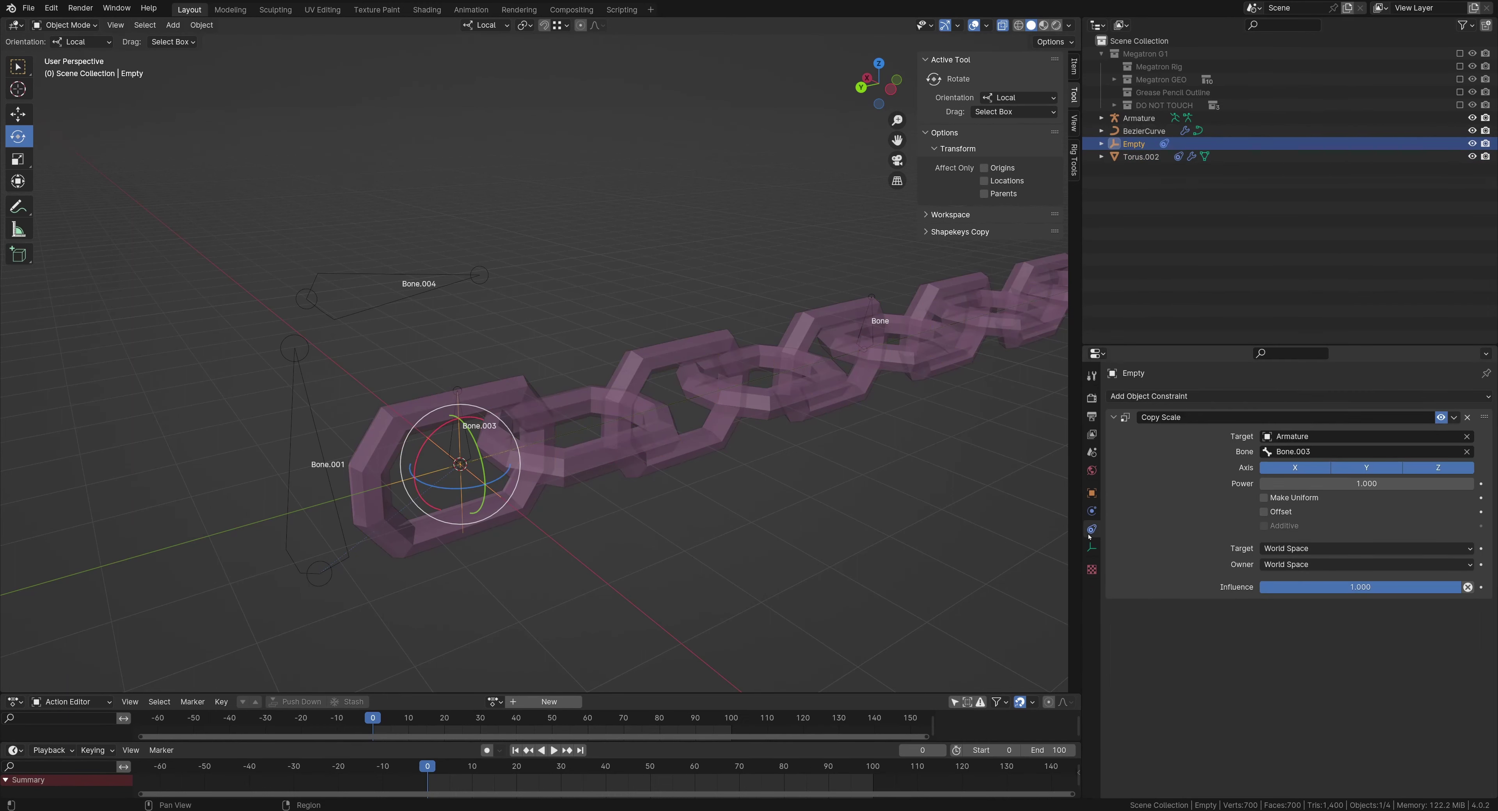
left_click(1468, 418)
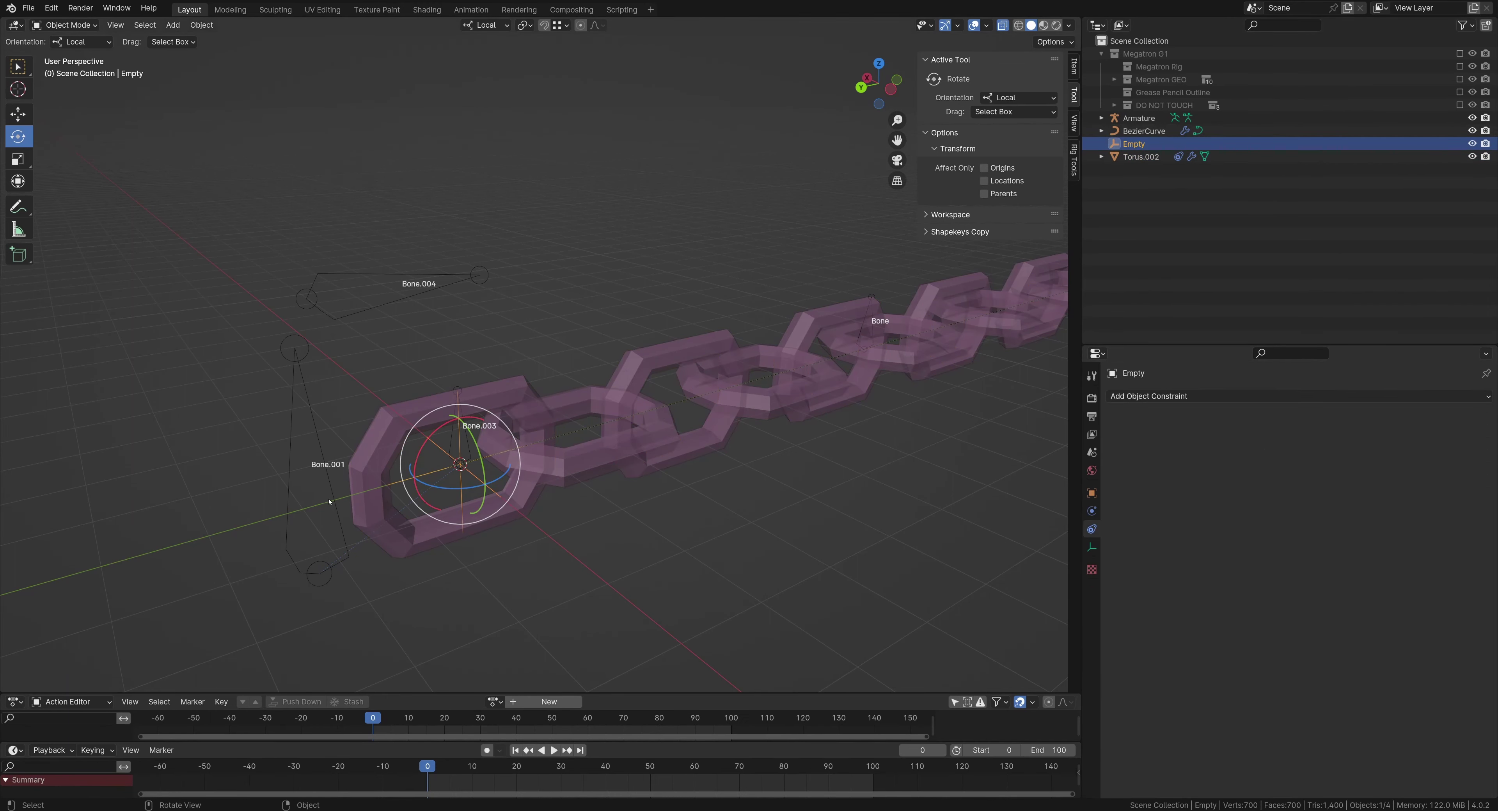
Test scaling Bone.001 in Pose Mode without the Empty's constraint, and undo the scaling
left_click(337, 500)
key("ctrl+Tab")
left_click(335, 501)
scroll(384, 468, "down", 6)
key("s")
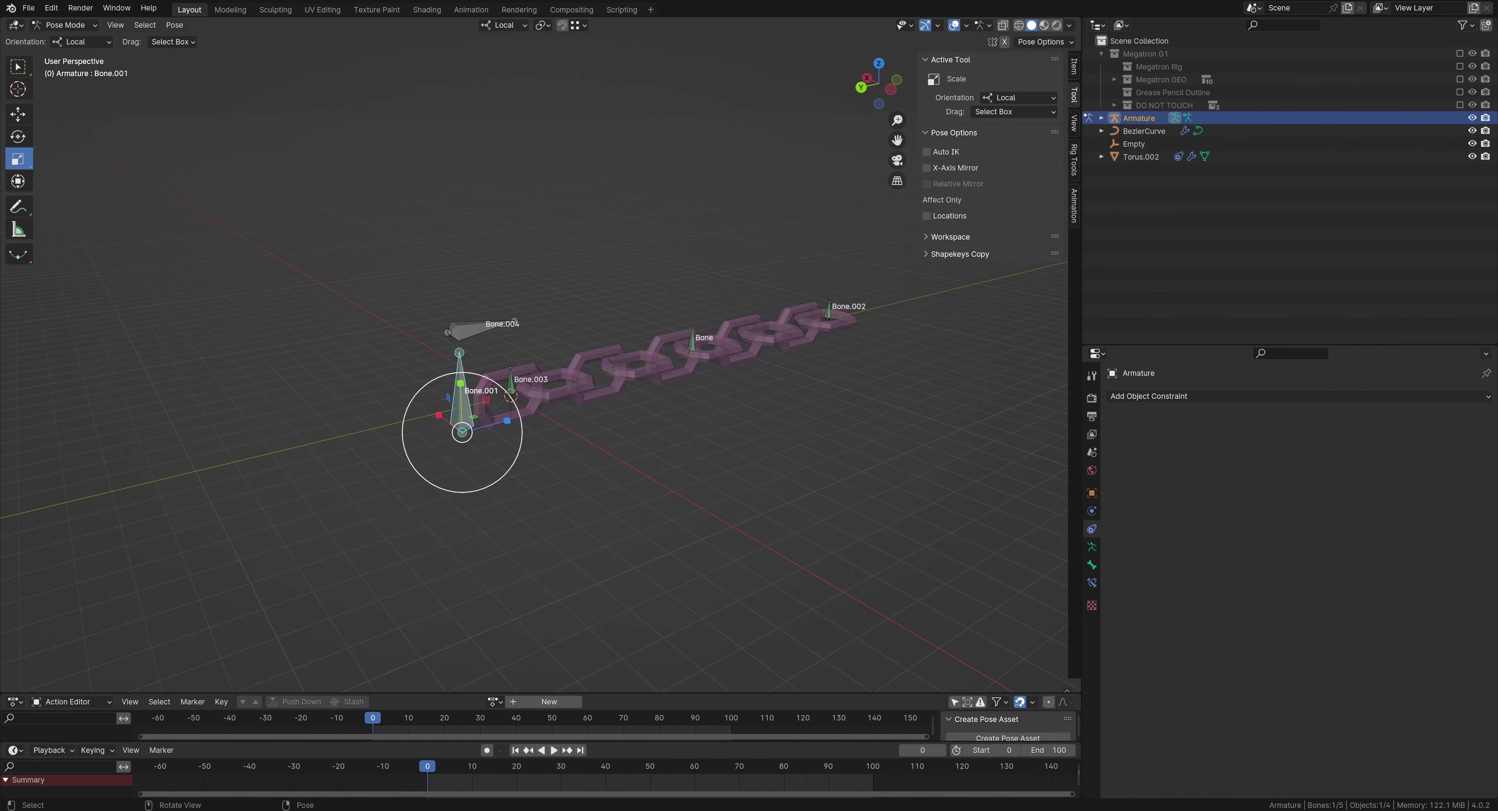
left_click_drag(522, 429, 612, 424)
key("ctrl+z")
Return the armature to Object Mode and select the Empty inside the first chain link
scroll(612, 426, "up", 4)
left_click(632, 541)
key("ctrl+Tab")
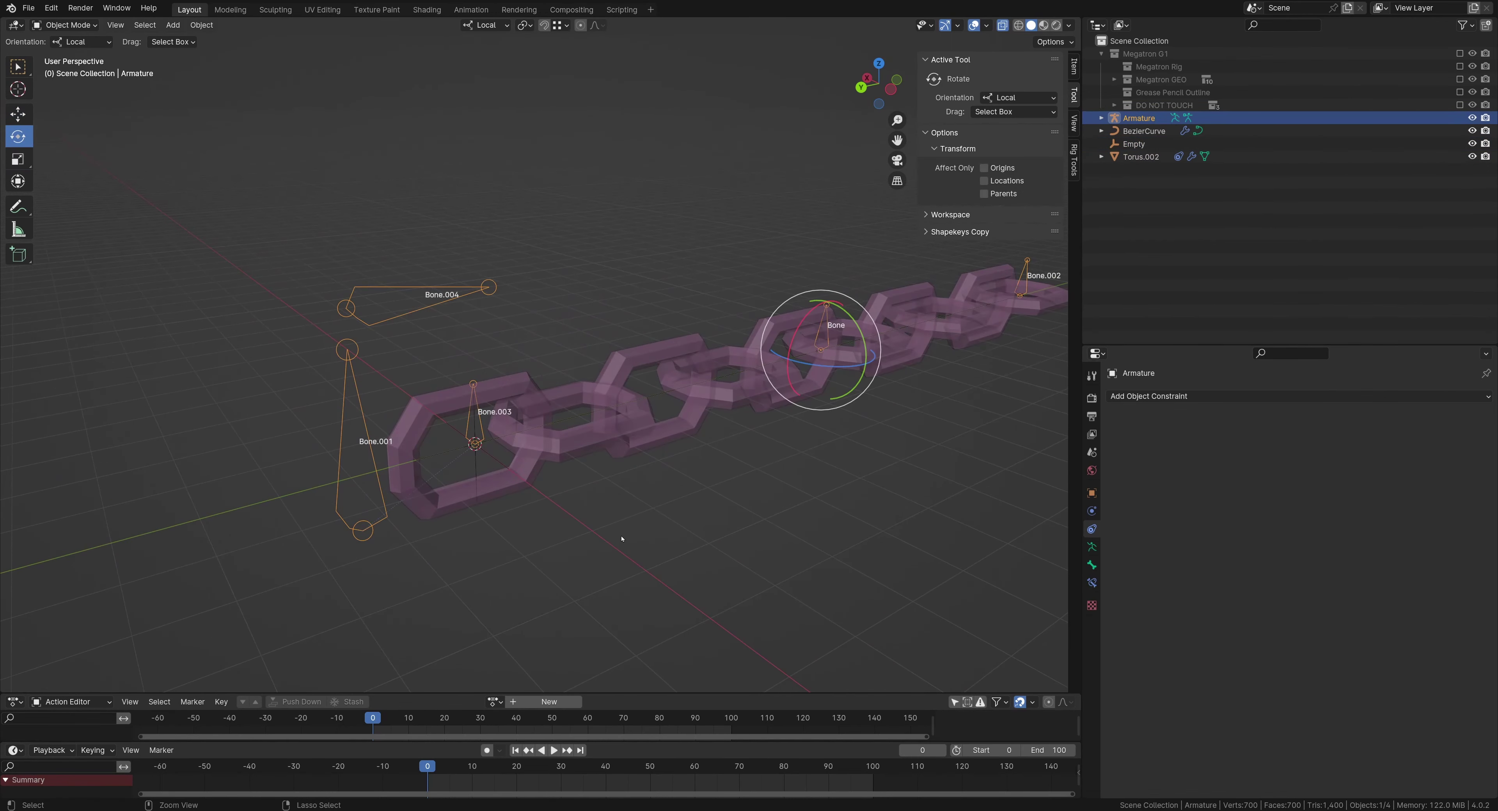
left_click(513, 471)
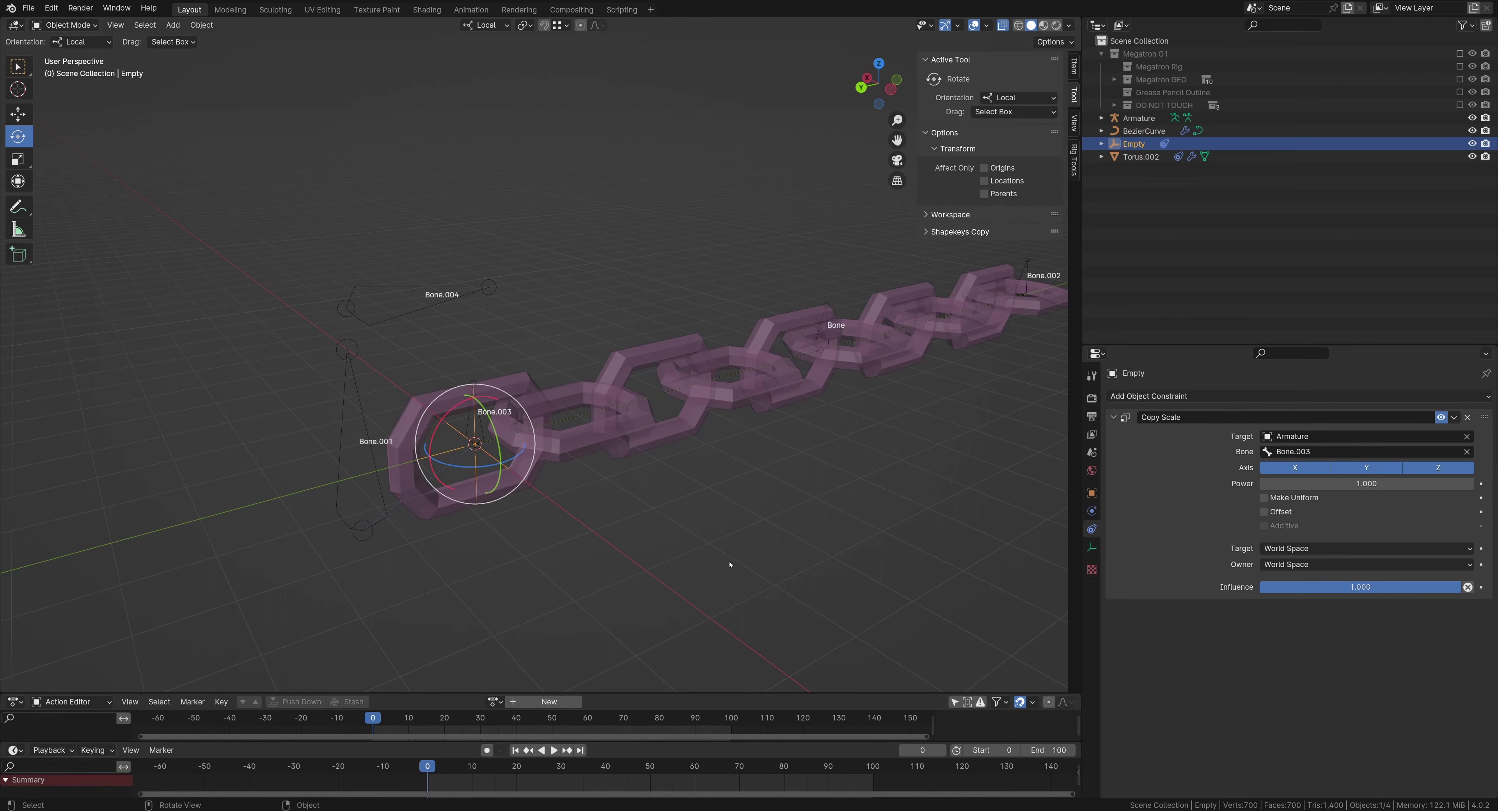
Test scaling Bone.001 in Pose Mode with the Empty's Copy Scale constraint active, undo it, and return to Object Mode
middle_click_drag(652, 525, 673, 495, "shift")
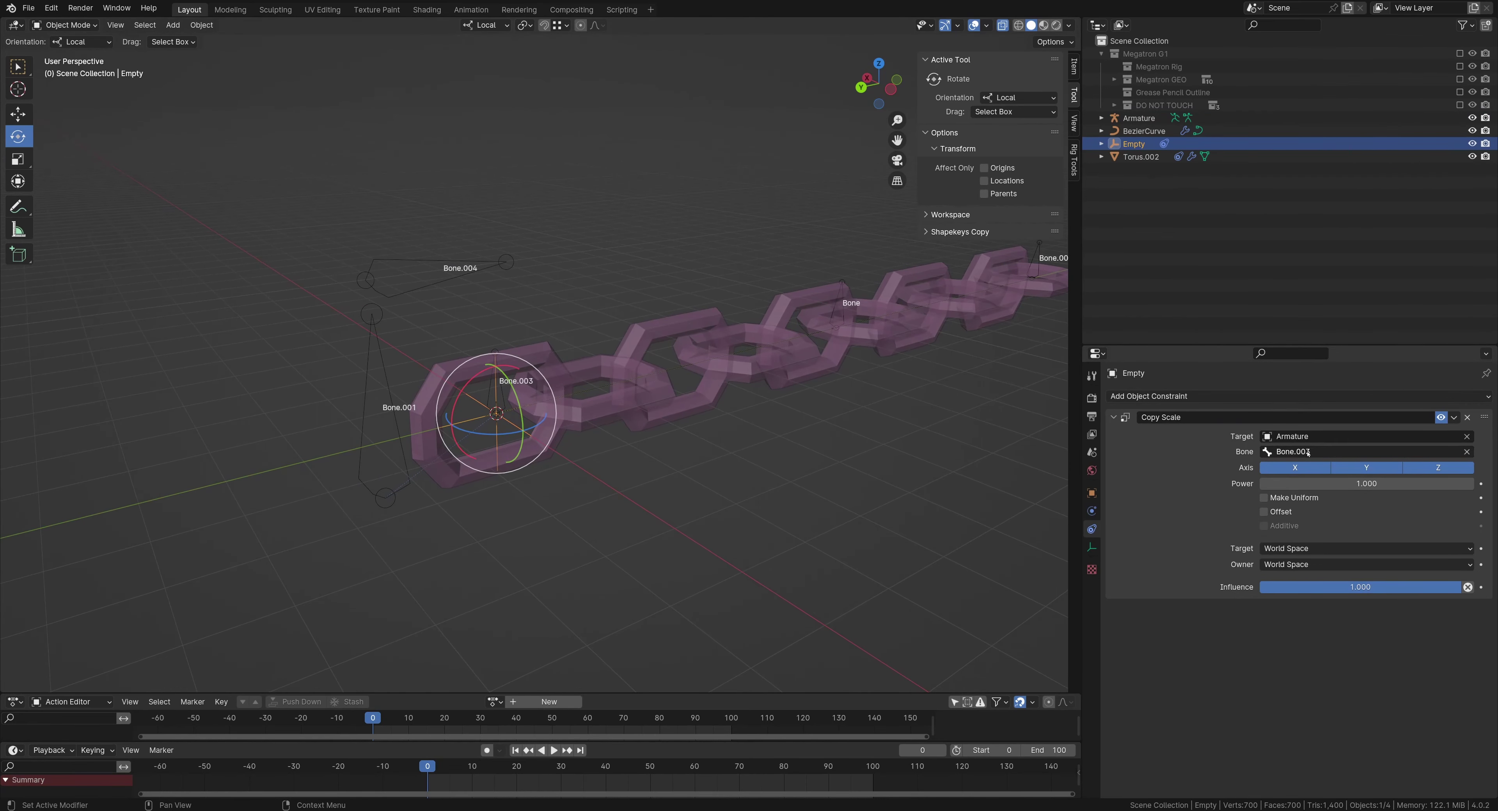
left_click(405, 451)
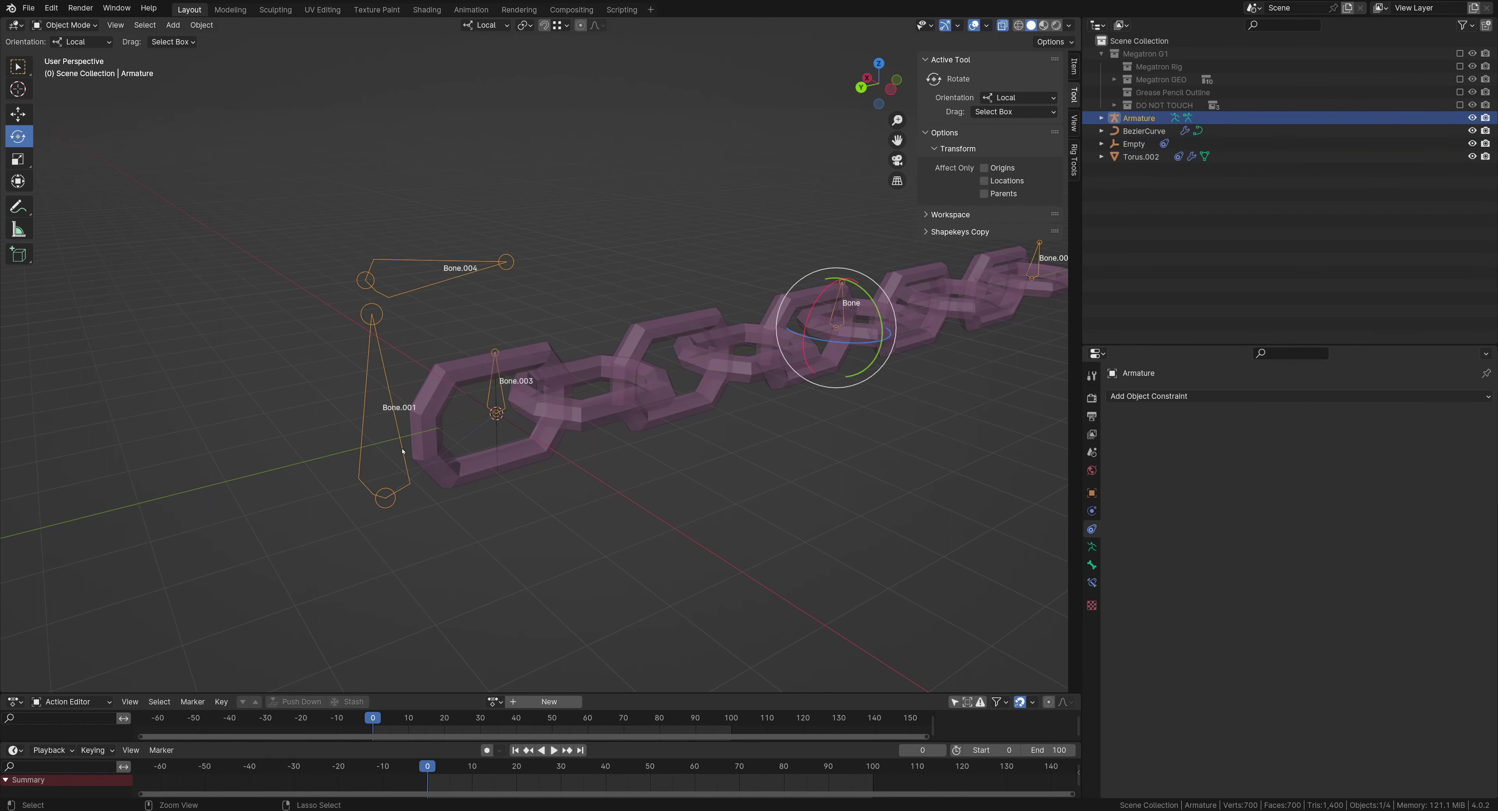
key("ctrl+Tab")
mouse_move(426, 460)
left_mouse_down()
mouse_move(457, 430)
mouse_move(425, 459)
mouse_move(437, 450)
left_mouse_up()
key("ctrl+z")
scroll(465, 449, "up", 2)
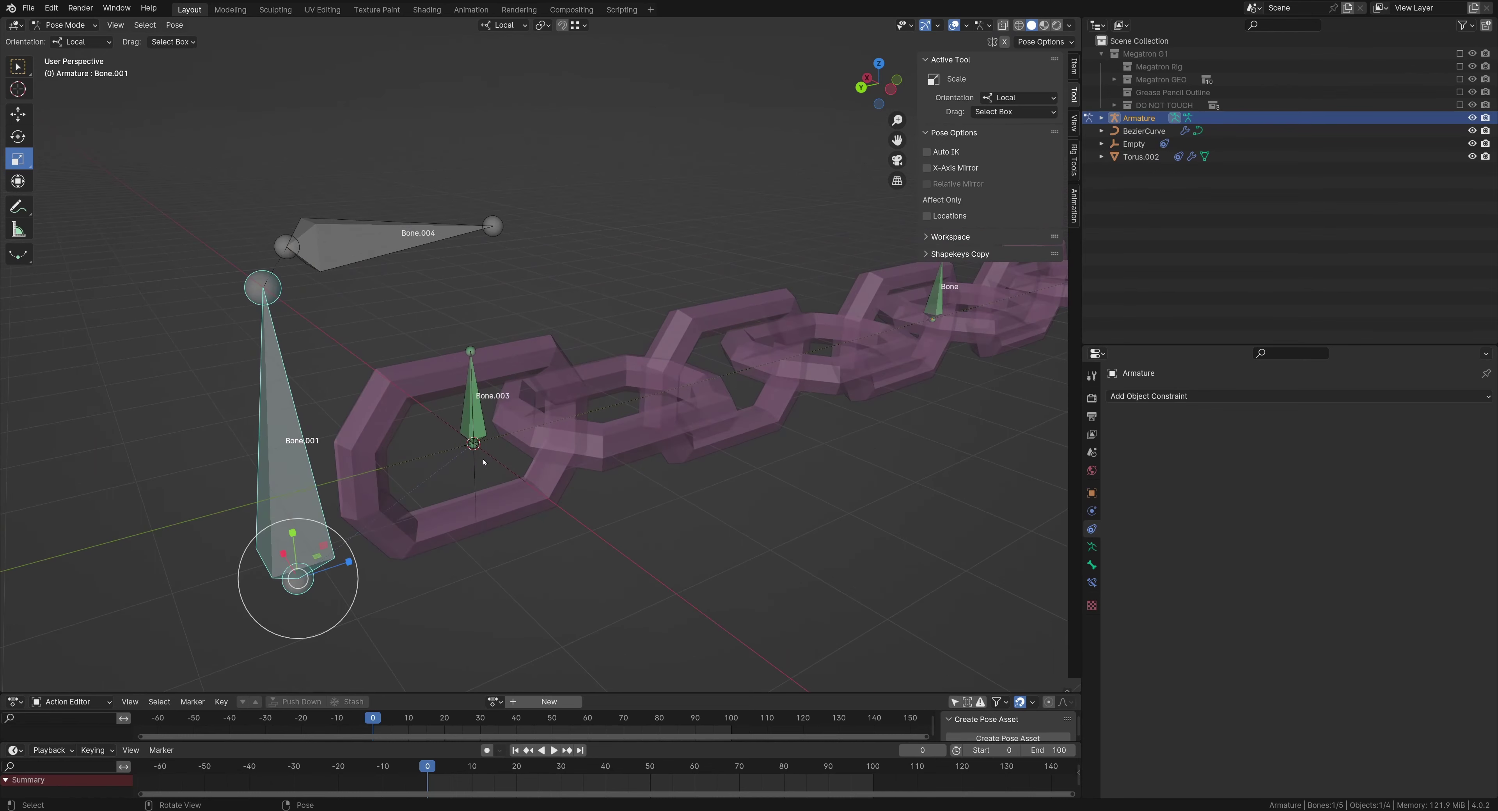
key("ctrl+Tab")
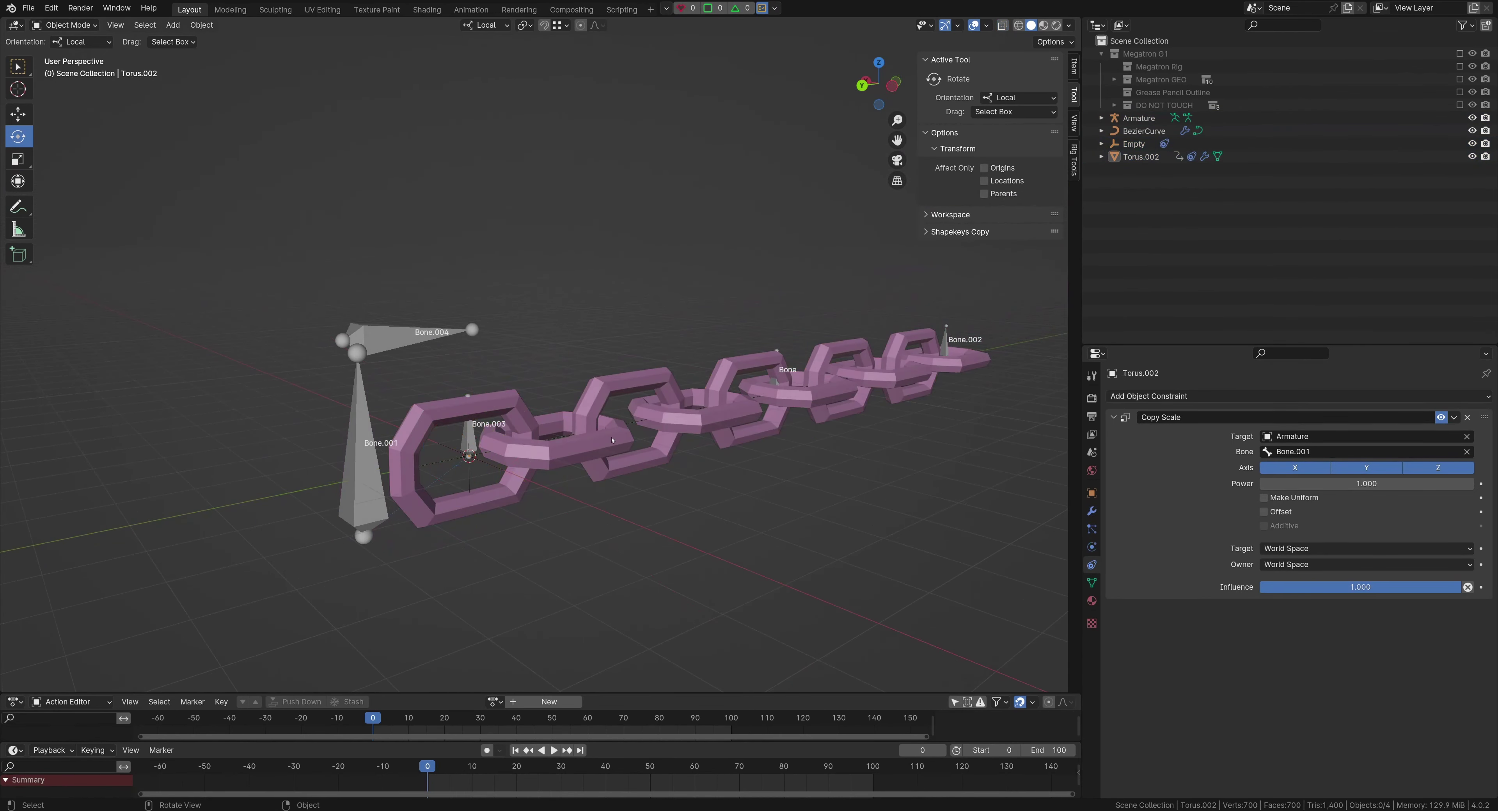
Select the chain mesh Torus.002 and examine its Copy Scale constraint targeting Bone.001
left_click(612, 440)
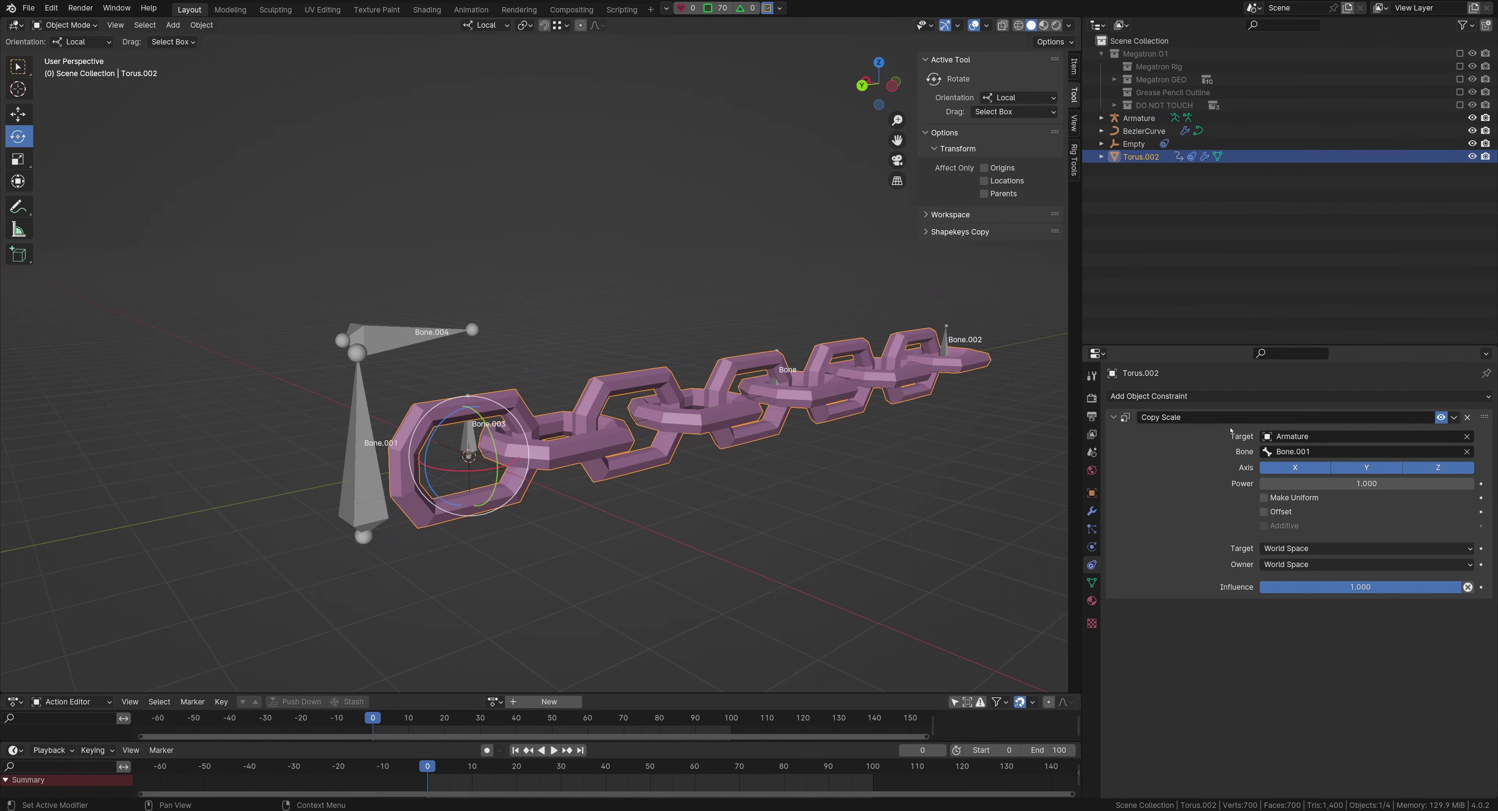
scroll(489, 421, "up", 4)
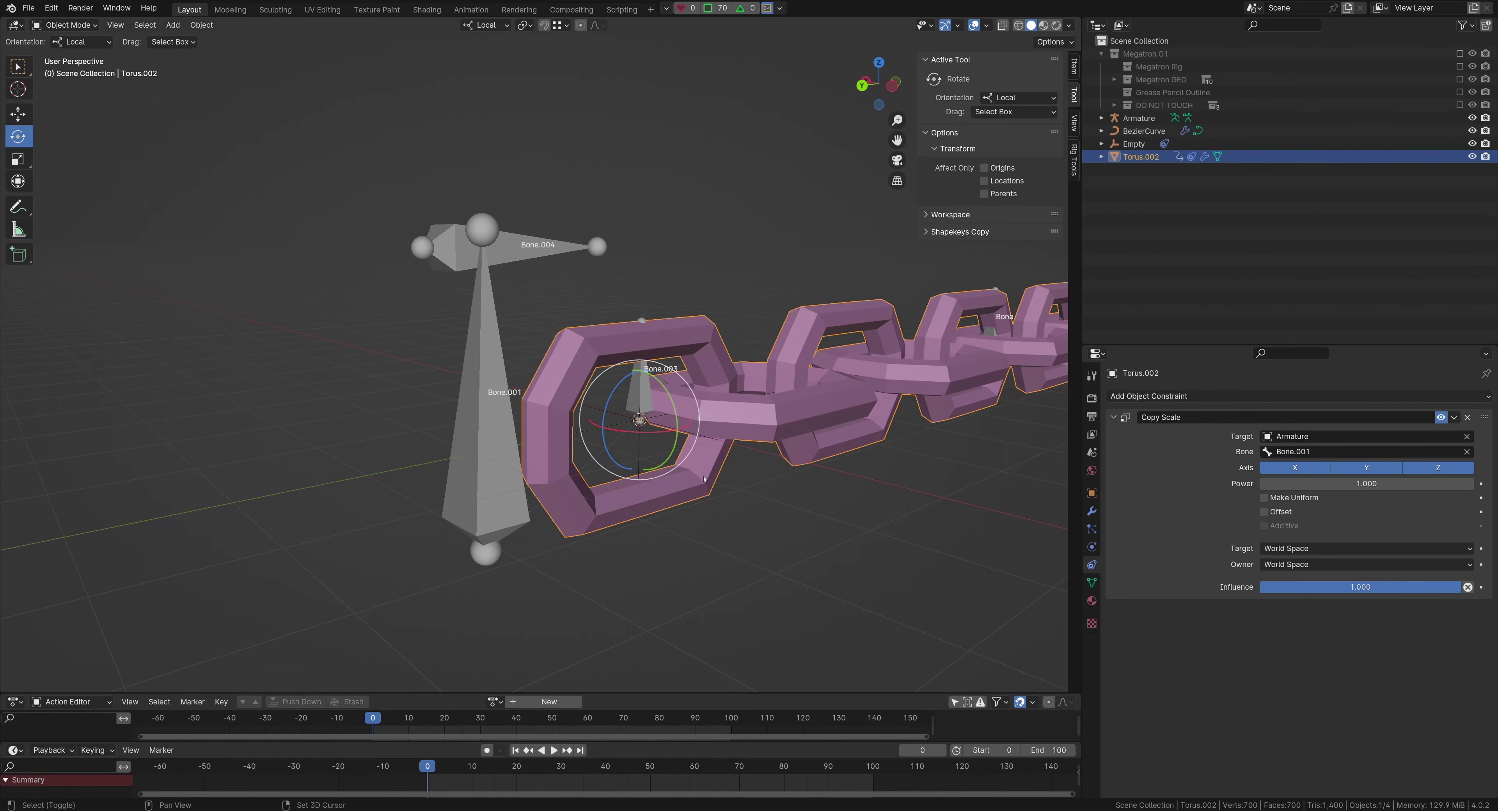
middle_click_drag(704, 479, 572, 511, "shift")
scroll(572, 511, "down", 3)
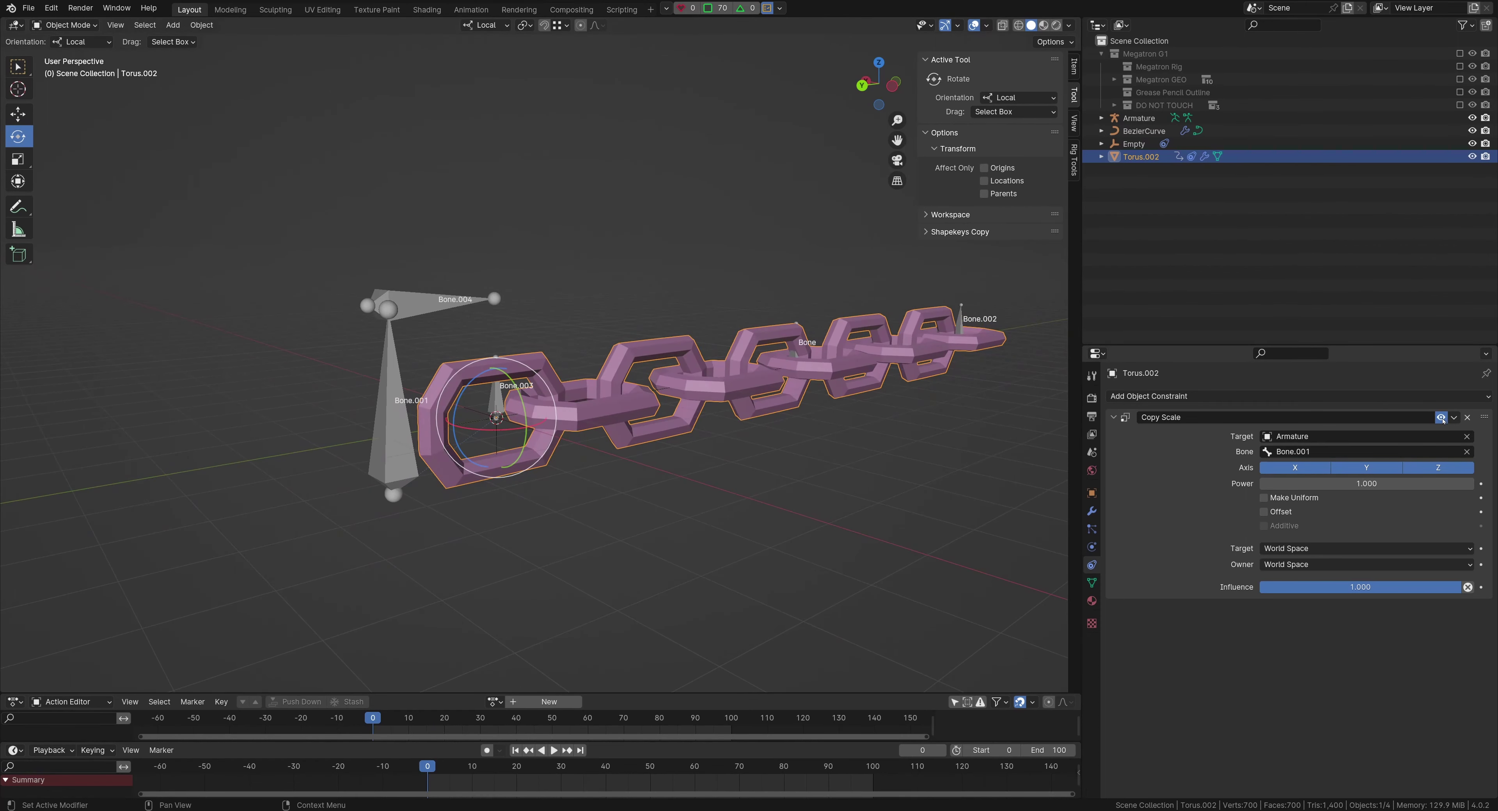
scroll(610, 418, "down", 3)
Test how scaling Bone.001 in Pose Mode affects the constrained chain mesh, and undo the scaling
left_click(448, 402)
key("ctrl+Tab")
left_click(449, 402)
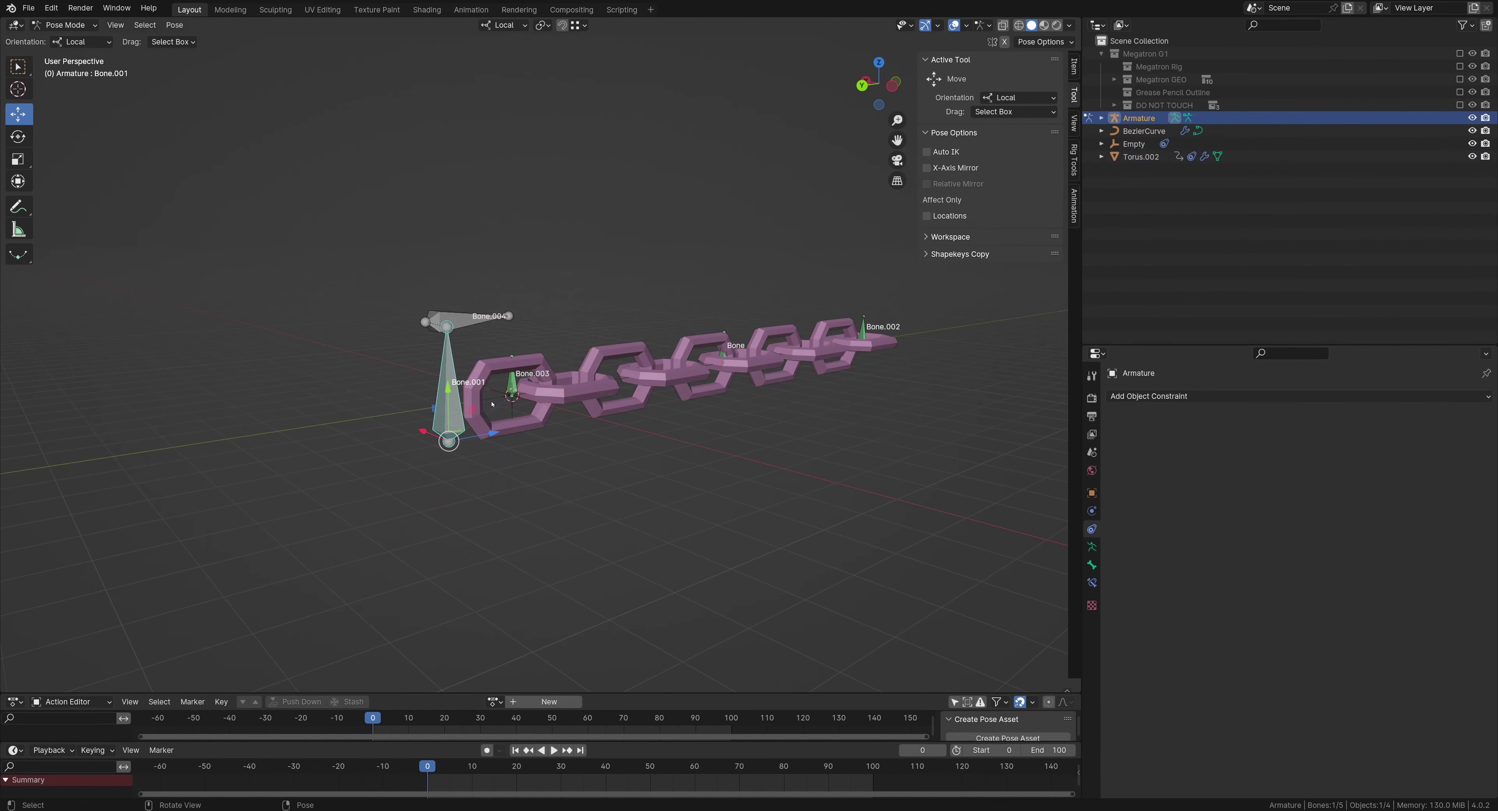
key("s")
left_click_drag(491, 404, 530, 378)
left_click_drag(530, 378, 501, 397)
key("ctrl+z")
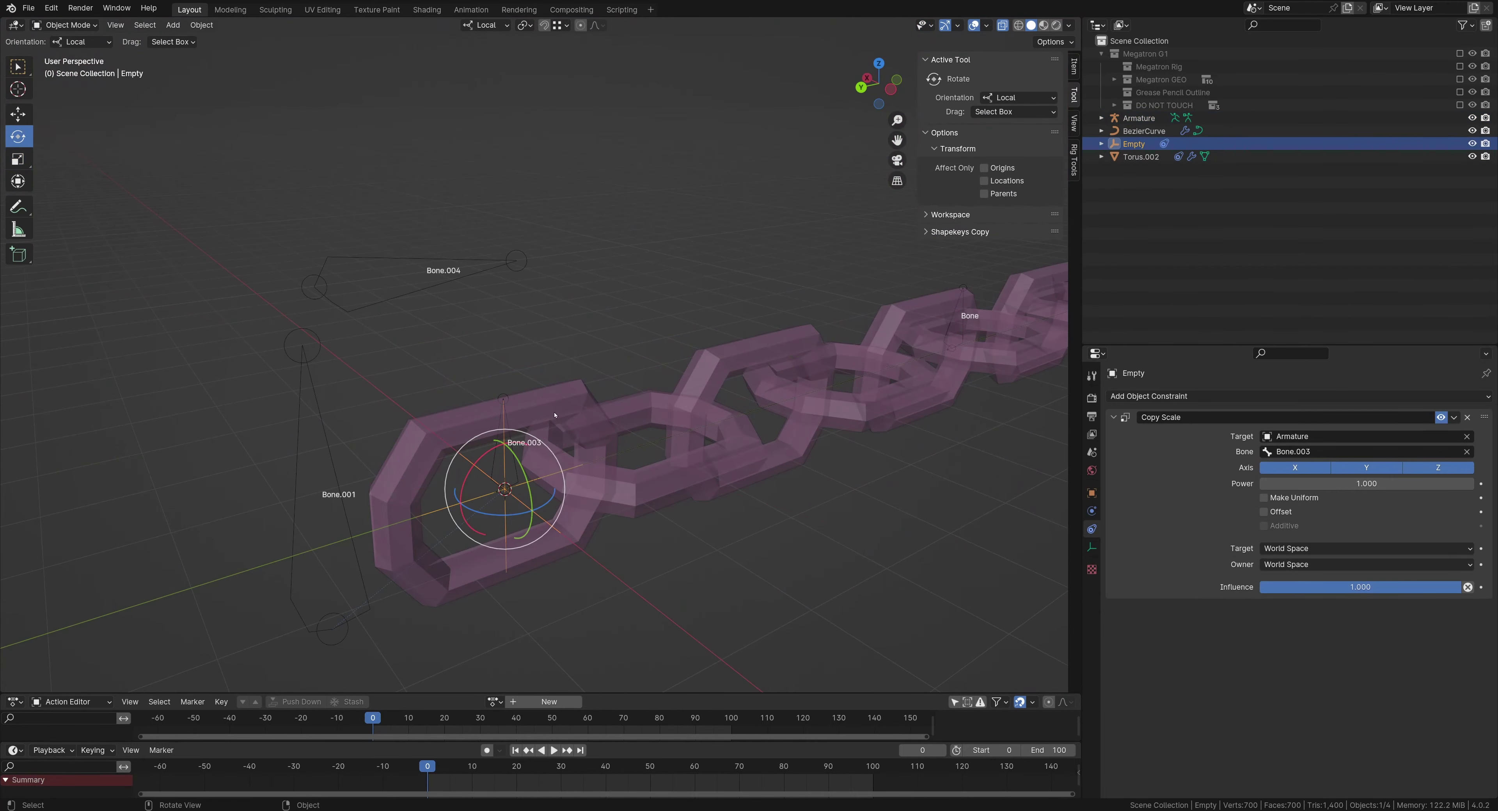
Add a new Bezier curve at the world origin, inside the first chain link
left_click(1152, 131)
middle_click_drag(680, 201, 612, 287)
left_click(613, 285)
key("shift+a")
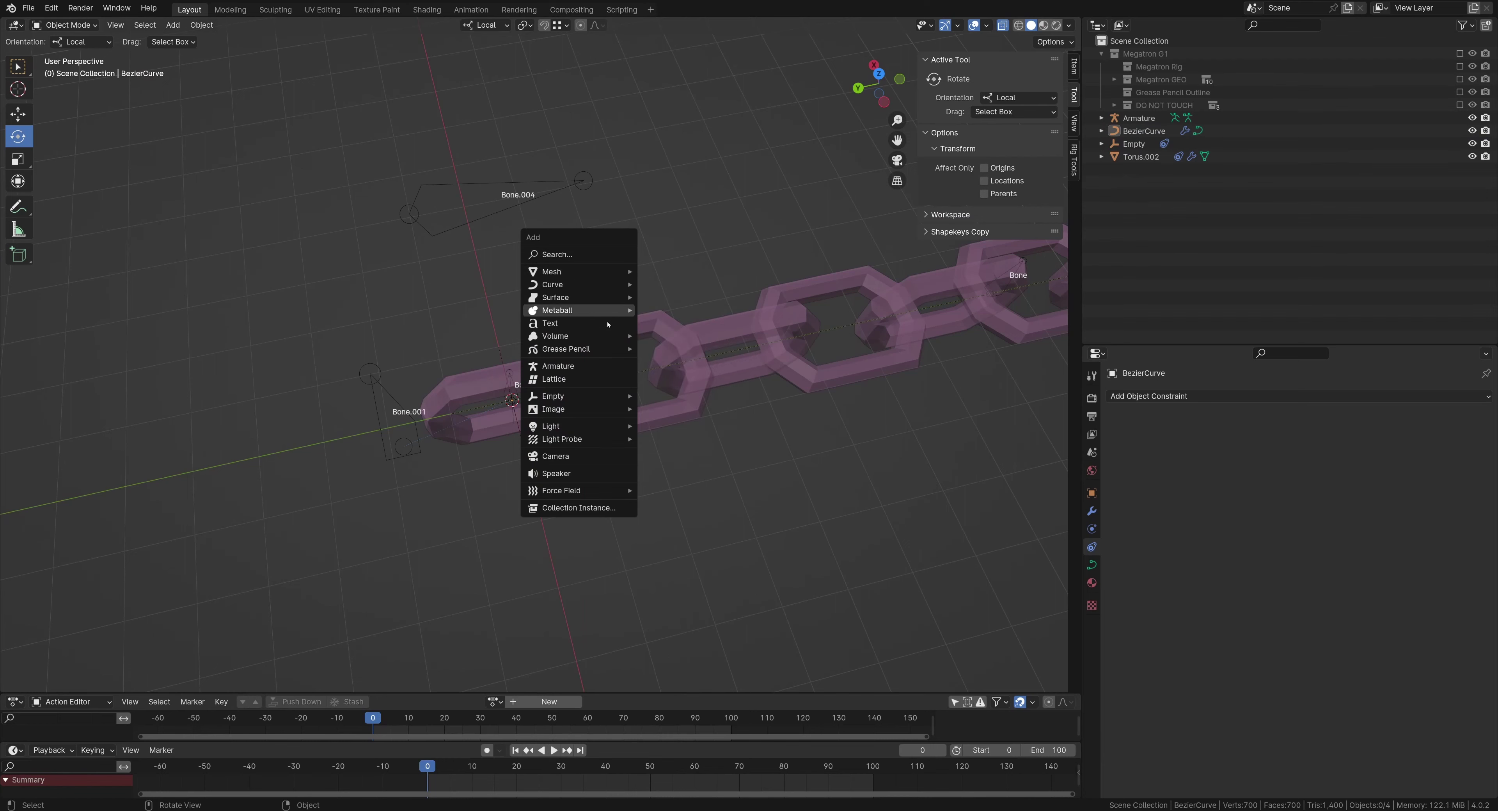
mouse_move(576, 284)
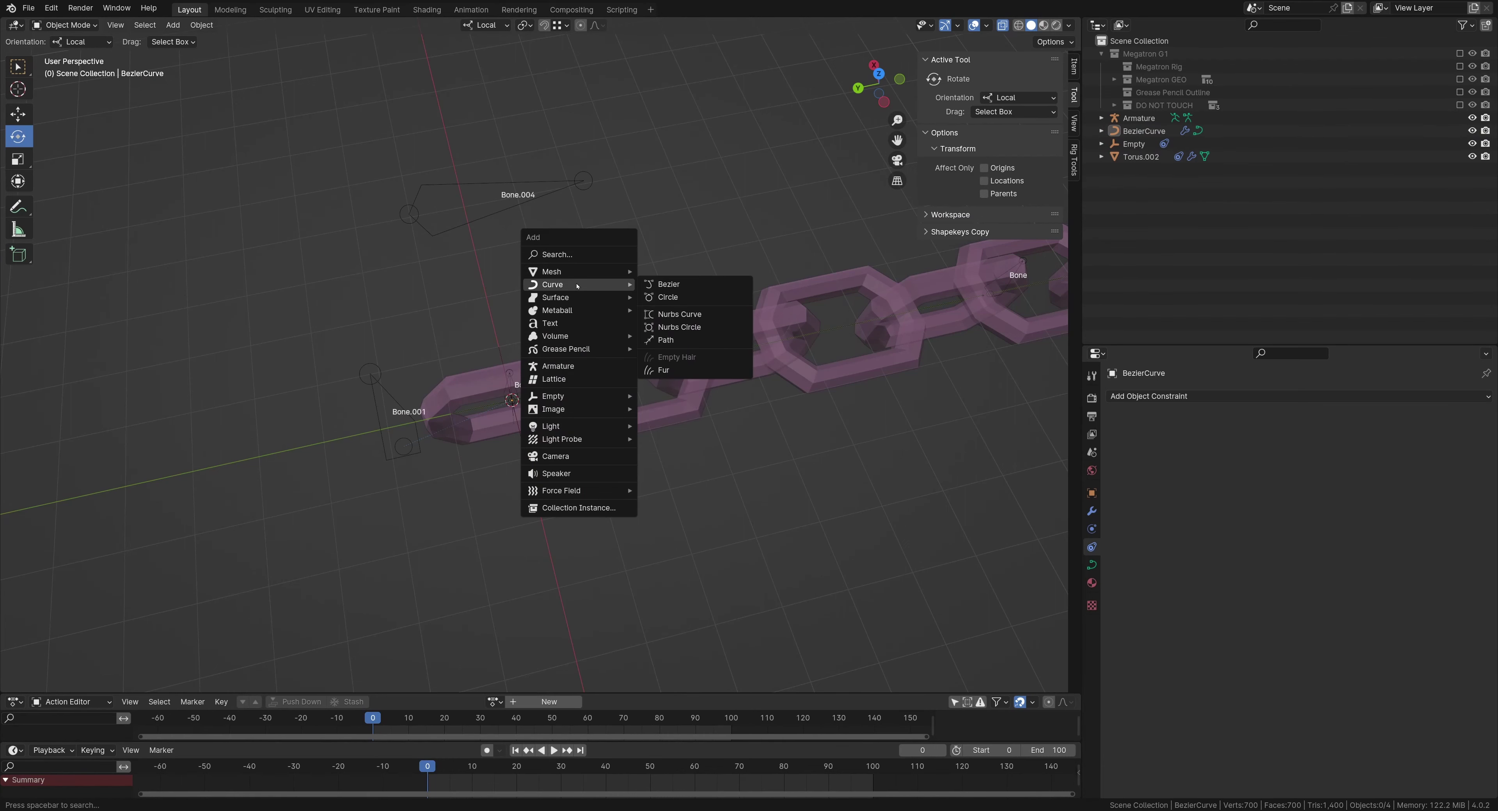
left_click(675, 284)
middle_click_drag(519, 448, 528, 467, "shift")
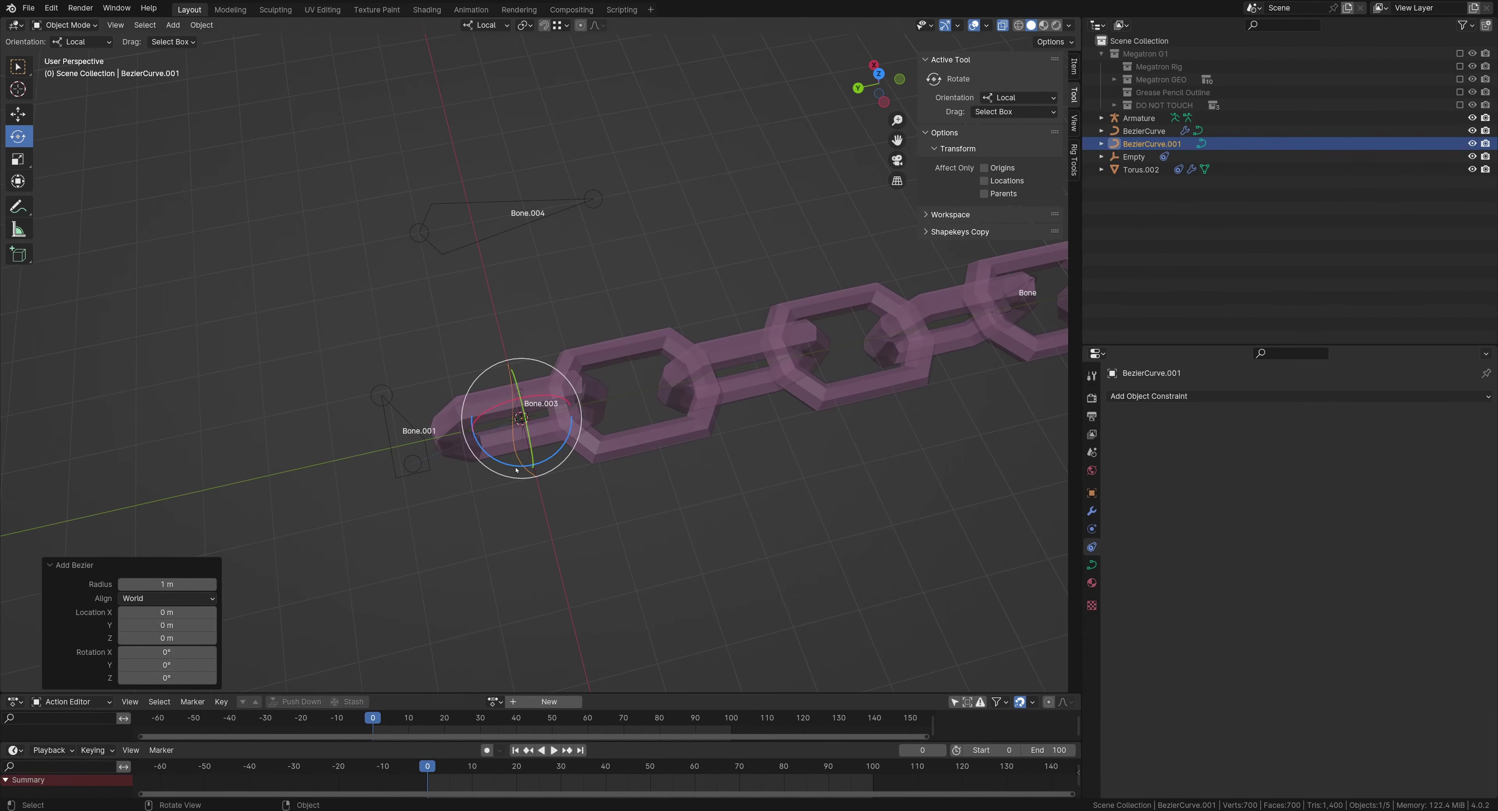
Rotate the new Bezier curve by -90 degrees about its local Z axis
left_click_drag(517, 469, 476, 436)
double_click(149, 622)
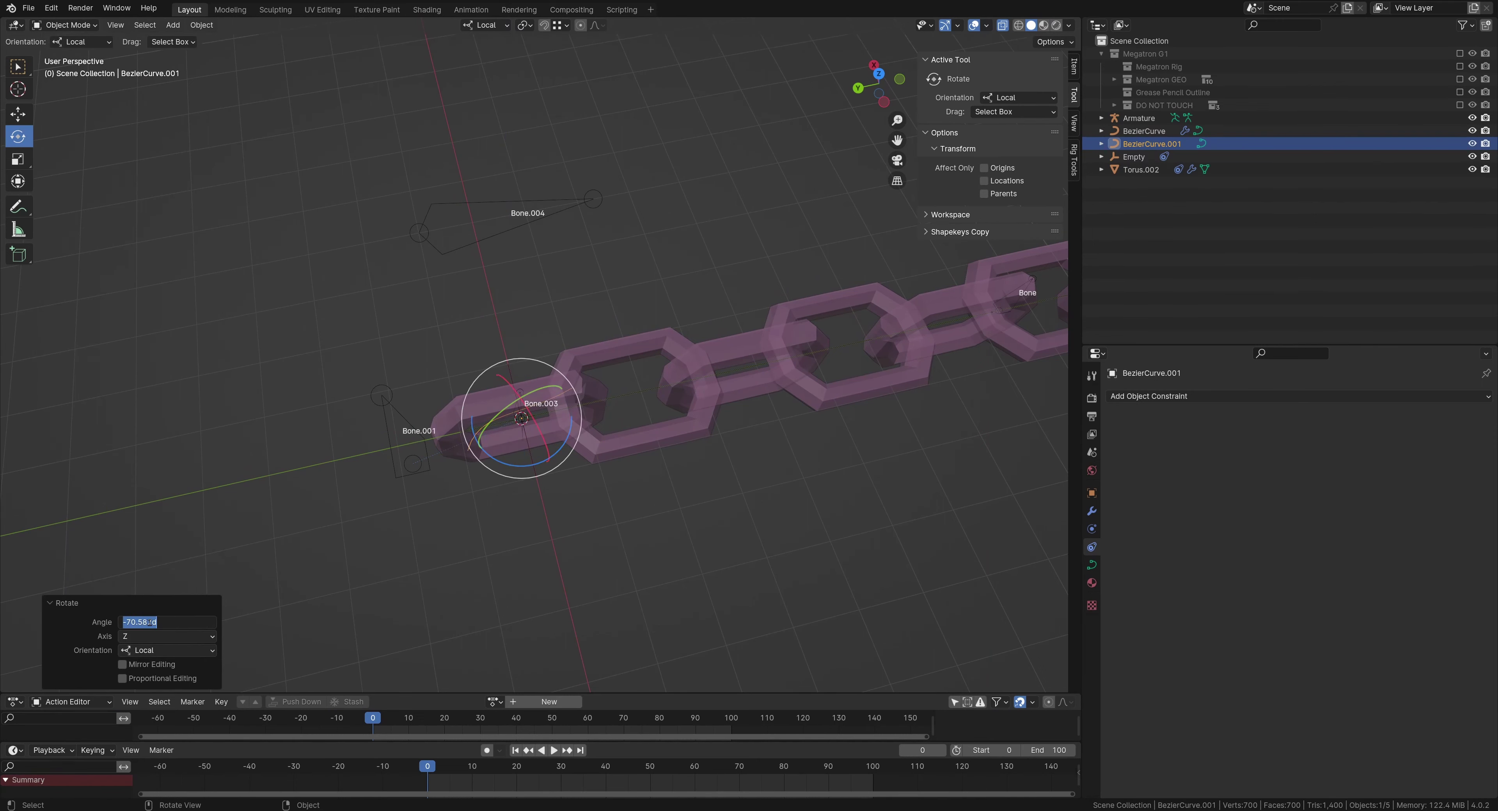
type("-90")
key("Return")
middle_click_drag(528, 450, 499, 469)
Flatten the new curve into a straight line in Edit Mode by scaling its points to 0 along local Y
key("Tab")
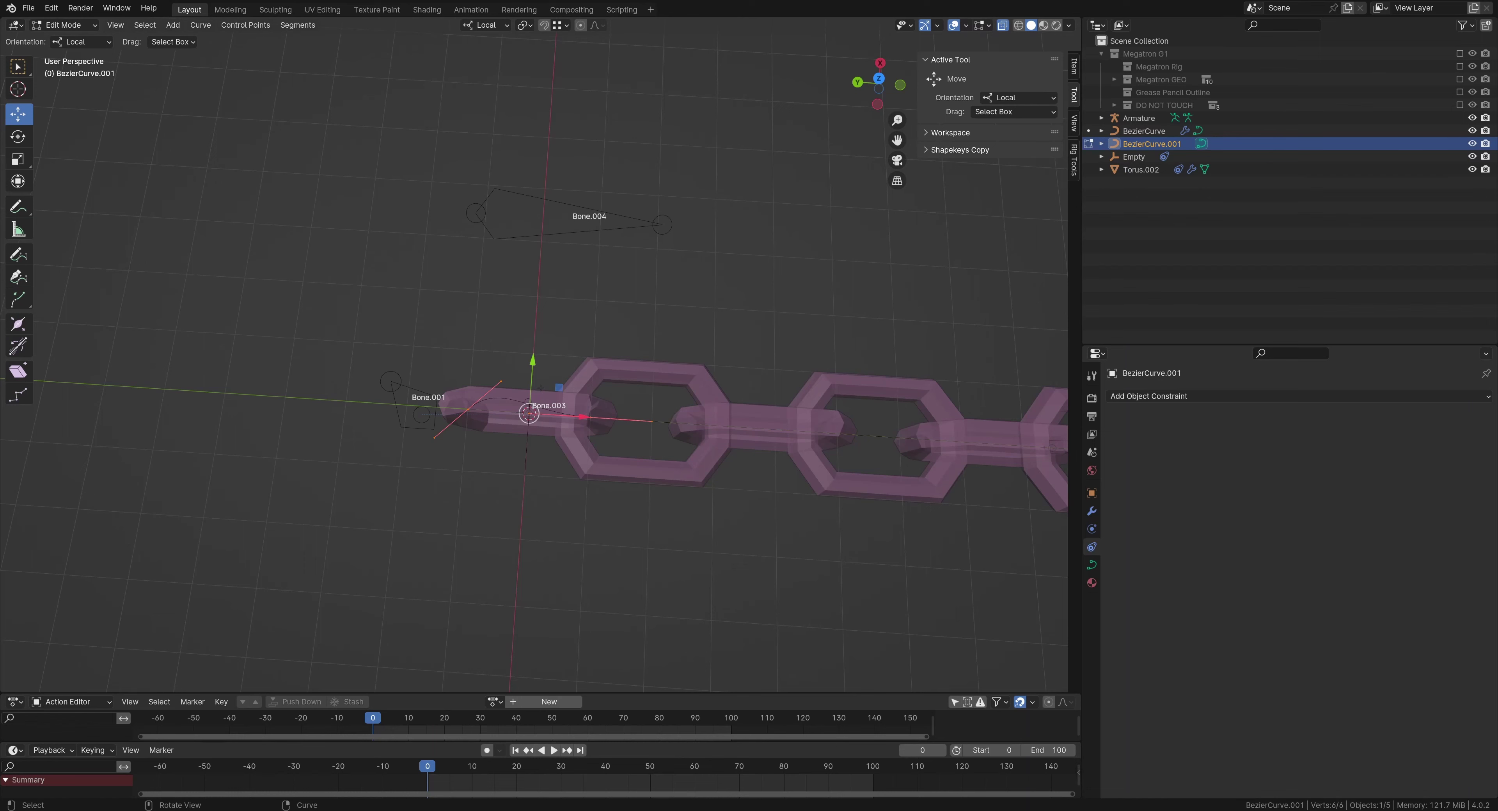
key("s")
type("y")
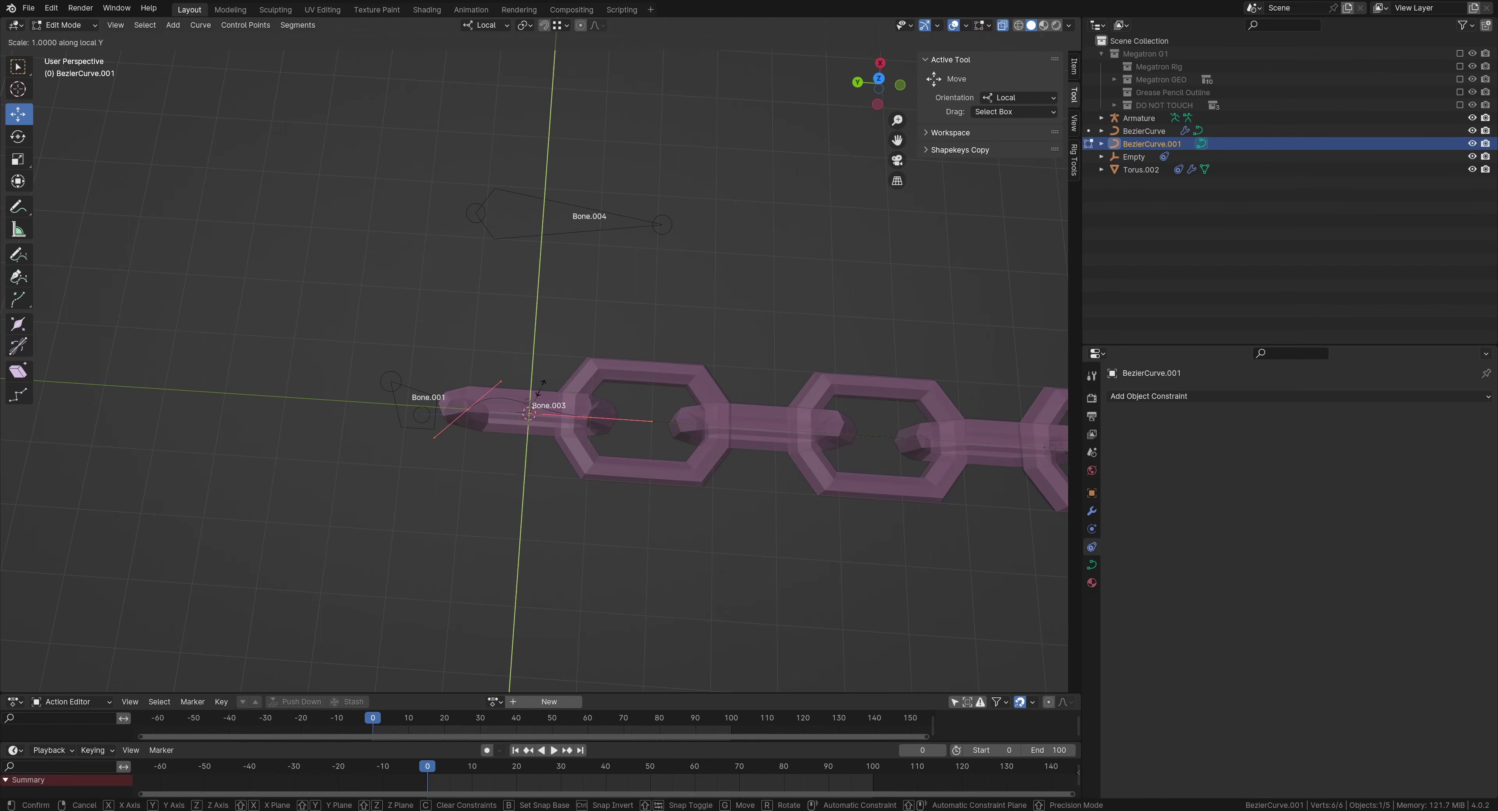
type("0")
key("Return")
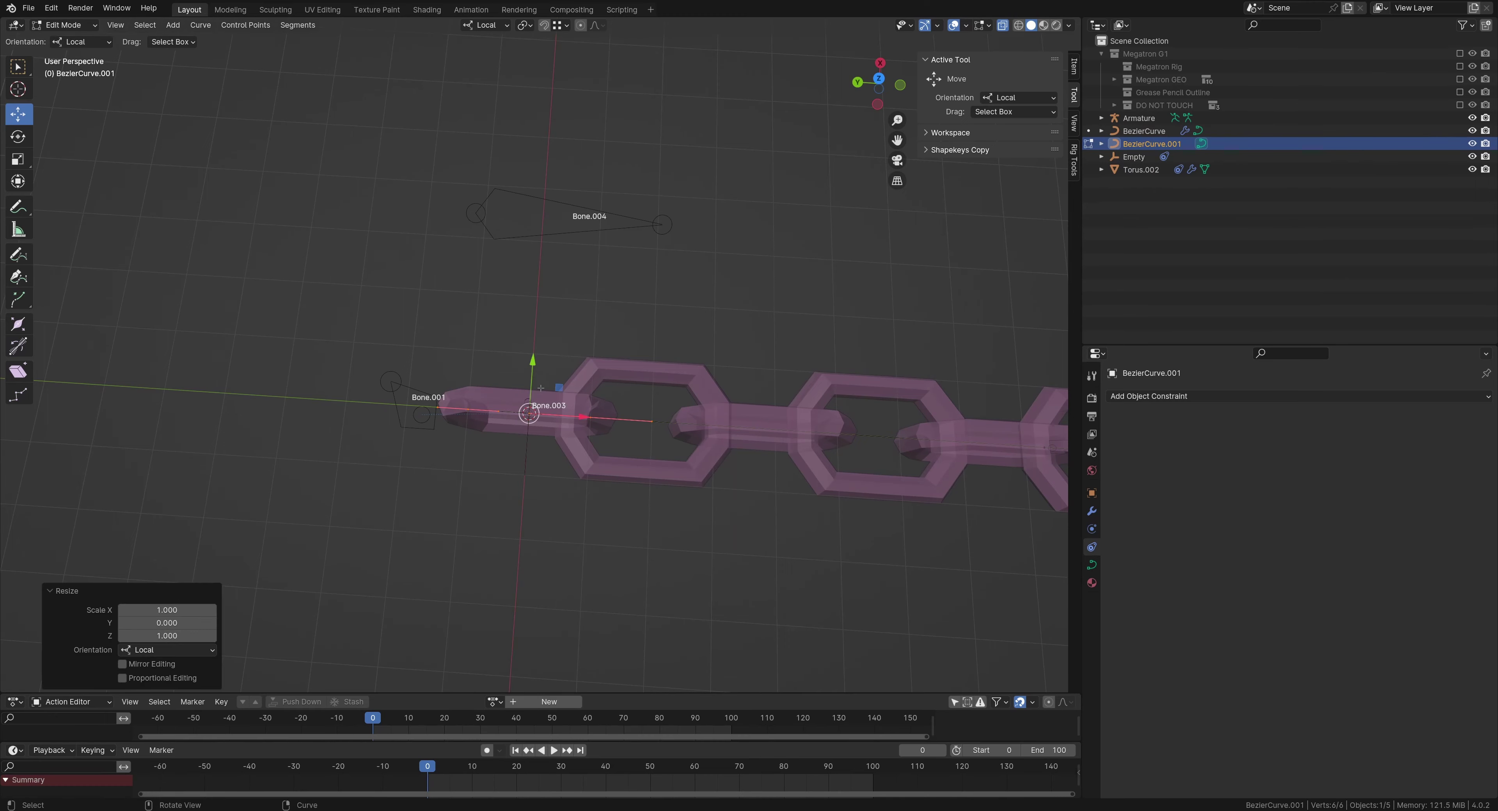
Move the straightened curve's points about 1.83 m along local Y, clear of the chain
middle_click_drag(495, 401, 437, 322)
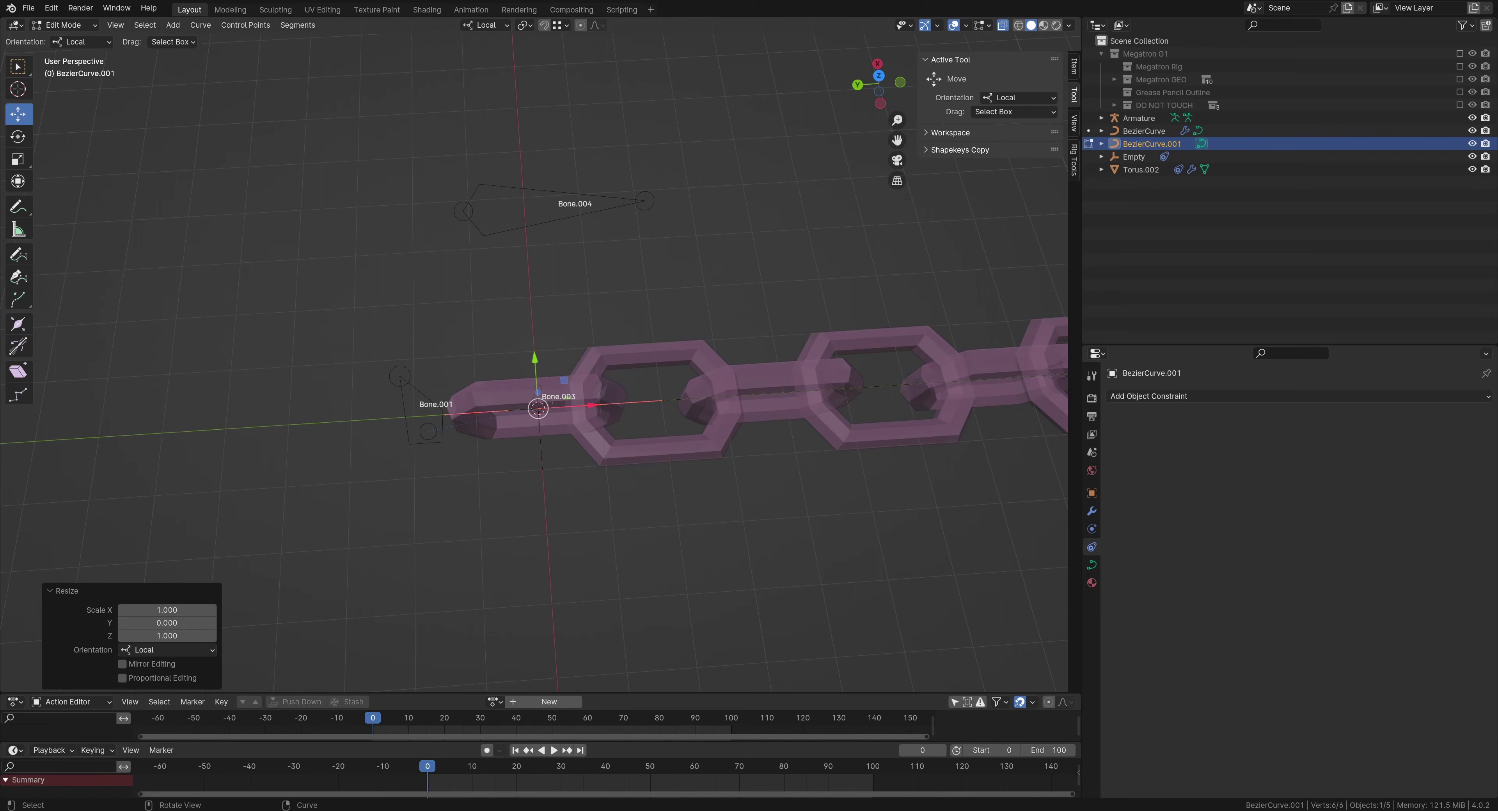
left_click_drag(536, 369, 526, 264)
middle_click_drag(526, 264, 545, 331, "shift")
scroll(545, 331, "up", 3)
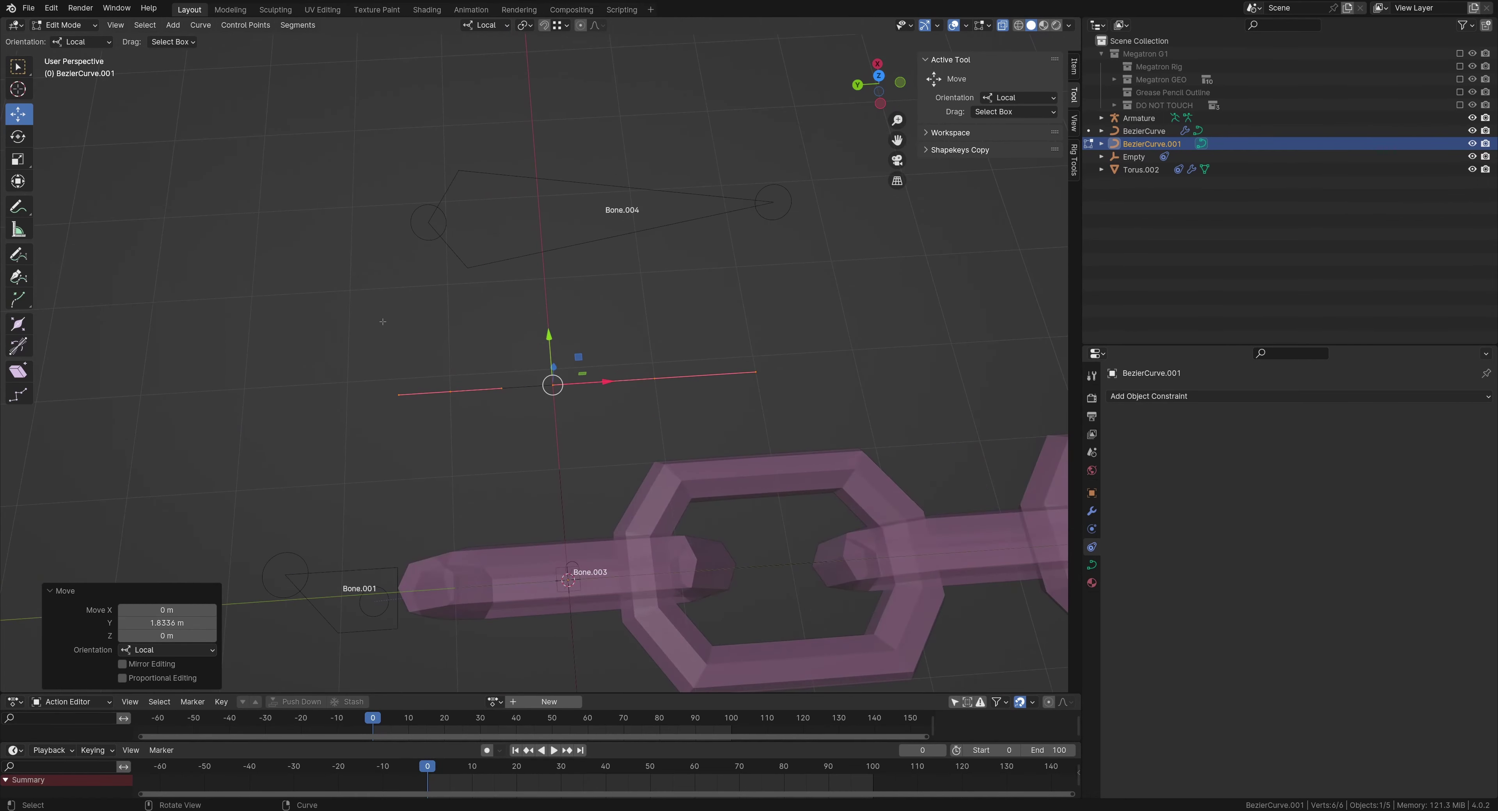
Subdivide all segments of the straight practice curve twice
left_click_drag(369, 299, 834, 407)
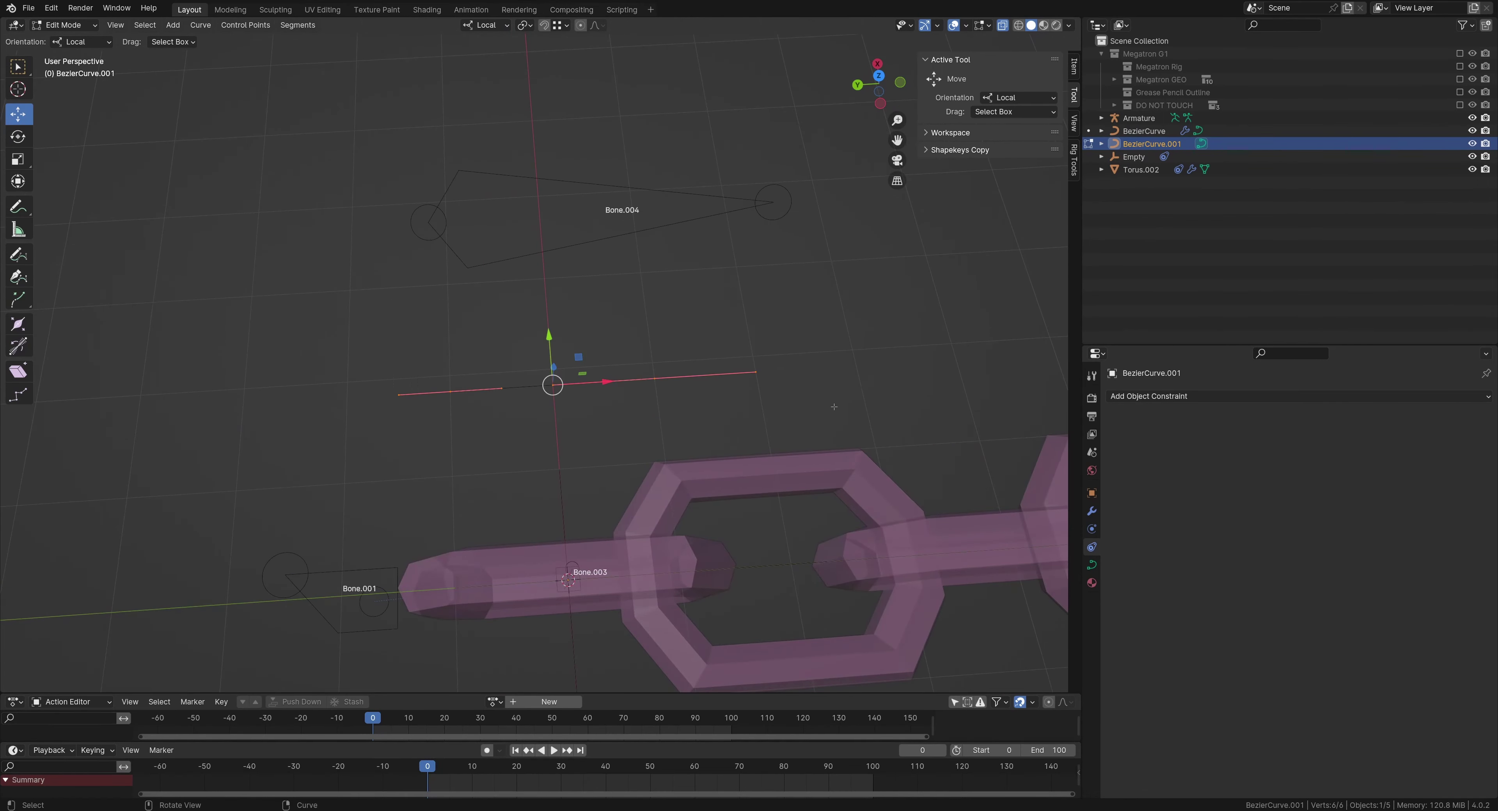
left_click(299, 27)
left_click(307, 39)
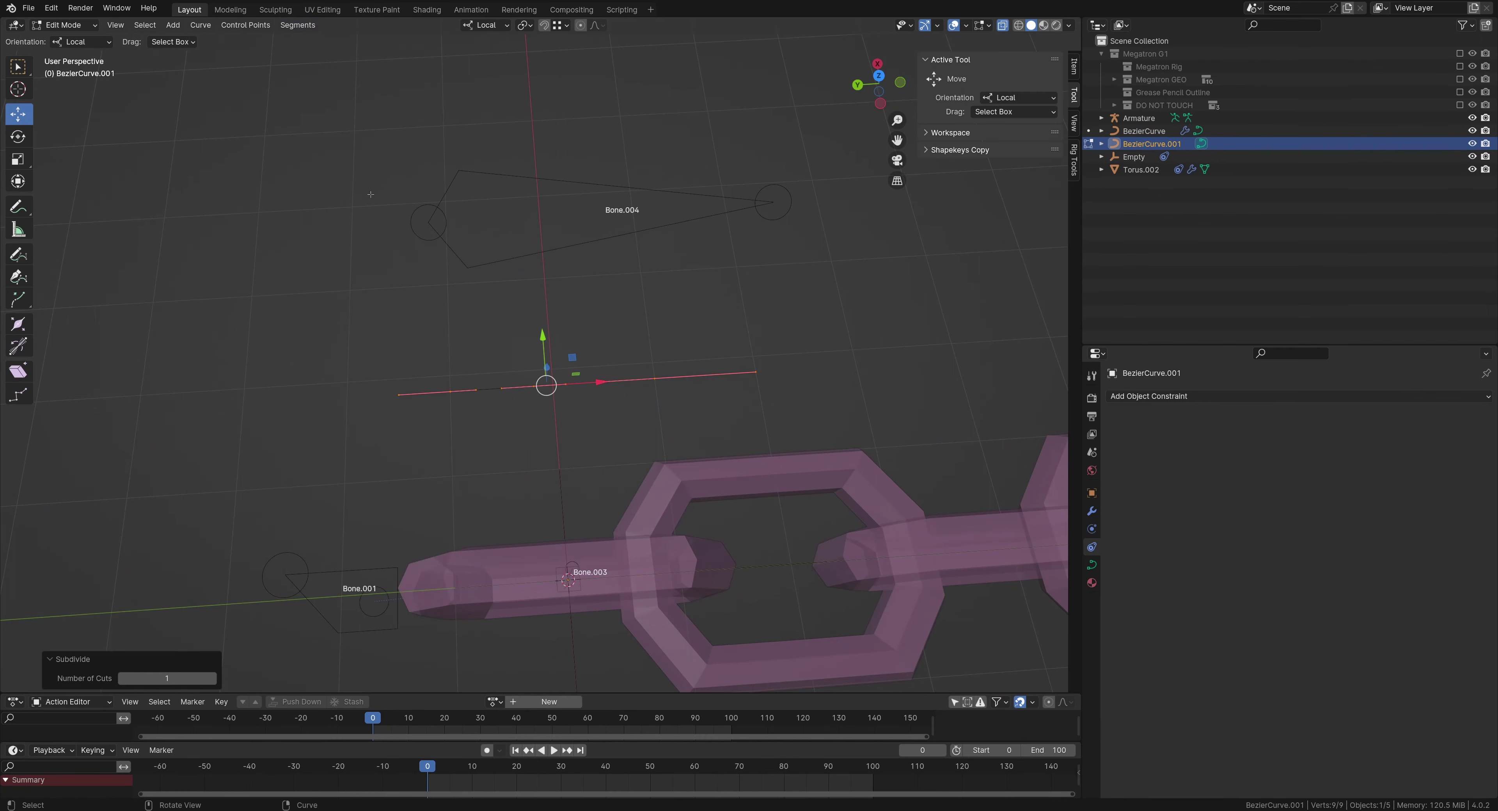
left_click(296, 25)
left_click(307, 39)
Check the subdivided curve's control points, and delete the practice curve in Object Mode
left_click(447, 340)
scroll(438, 361, "up", 3)
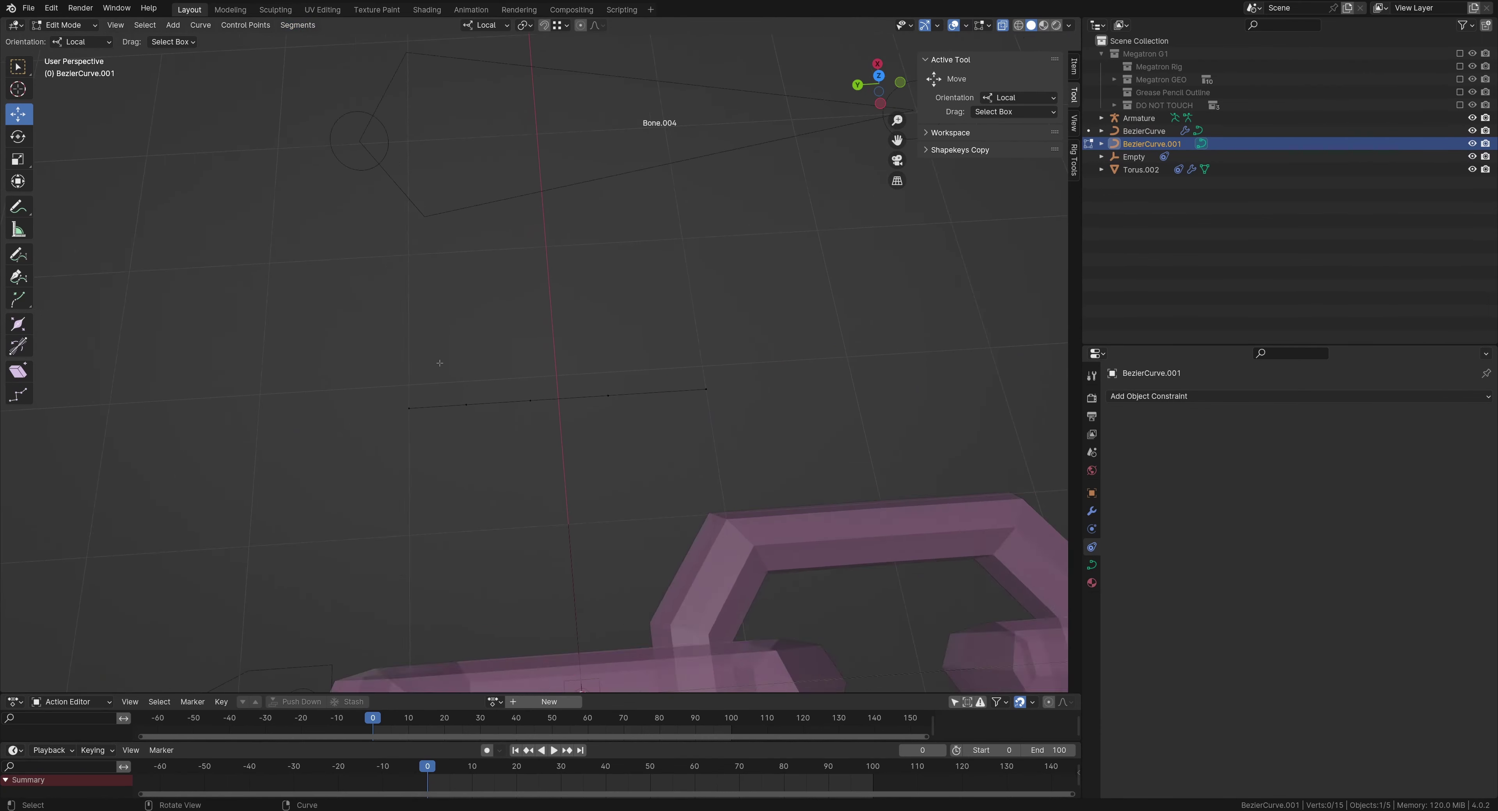
left_click_drag(329, 355, 810, 469)
middle_click_drag(811, 469, 465, 438)
key("Tab")
key("Delete")
Put the chain's original BezierCurve into Edit Mode and examine its control points
left_click(569, 424)
scroll(465, 438, "down", 4)
key("Tab")
scroll(470, 435, "up", 2)
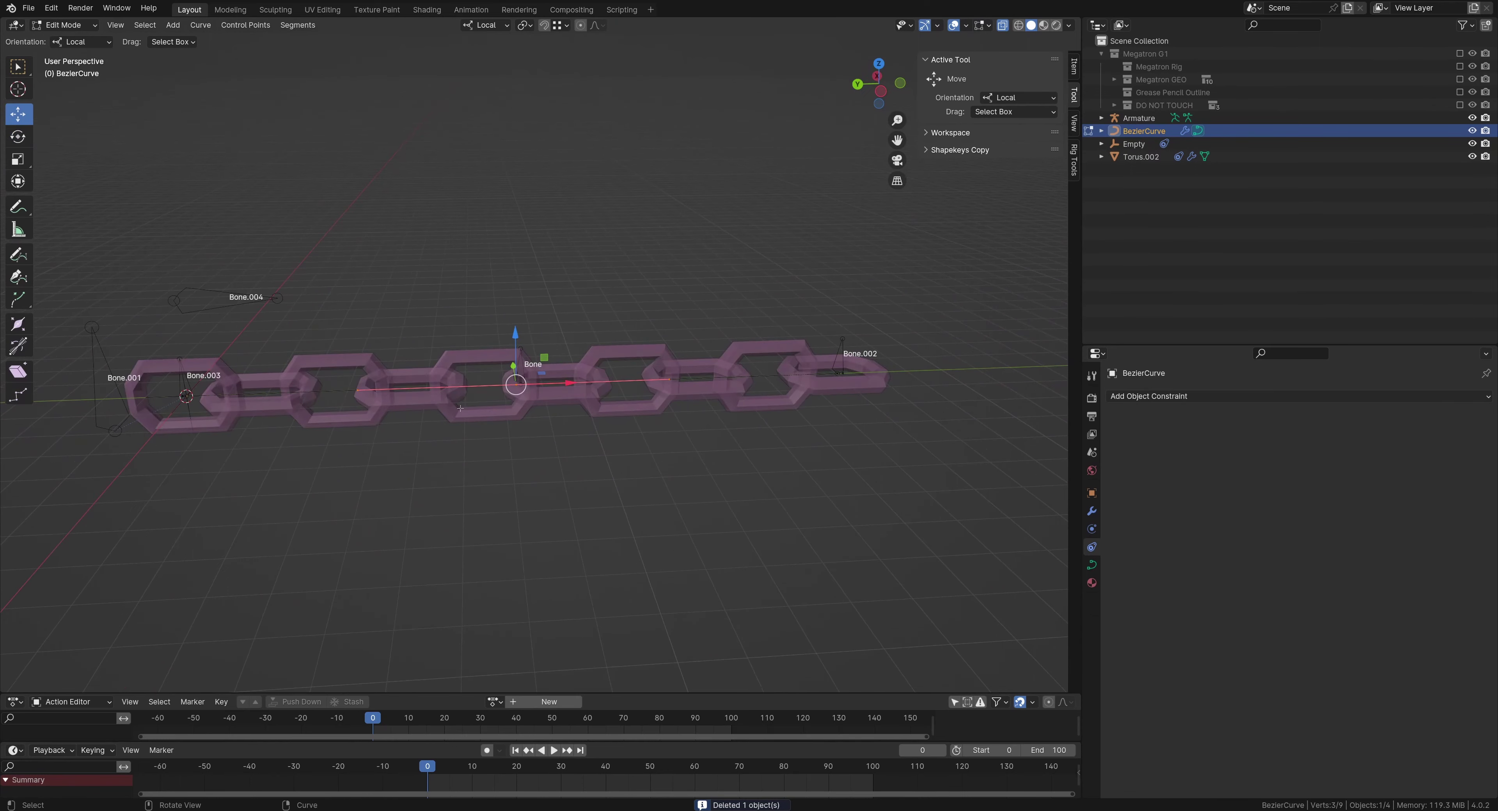
left_click(251, 383)
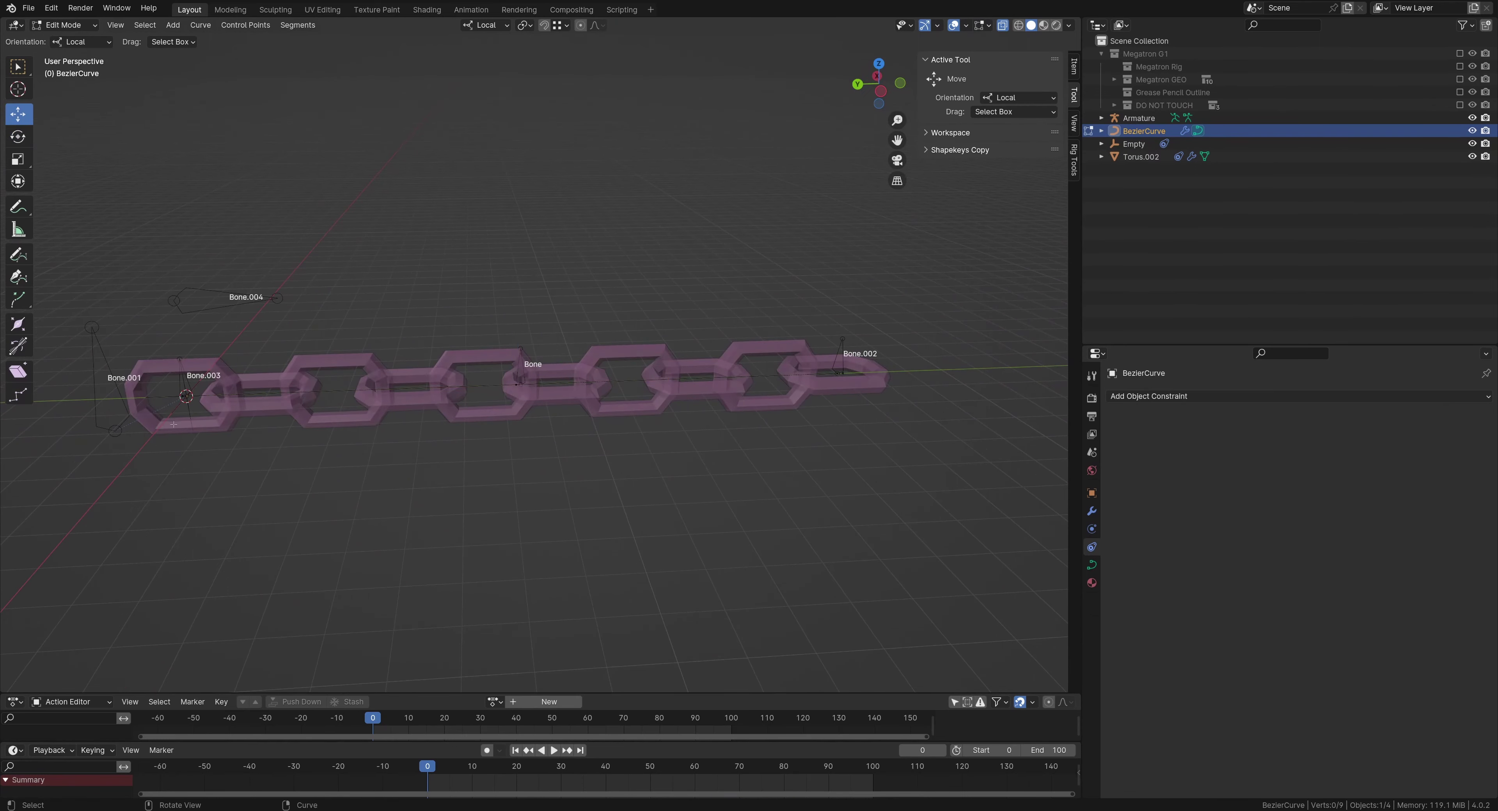
middle_click_drag(415, 404, 573, 412, "shift")
scroll(573, 413, "up", 1)
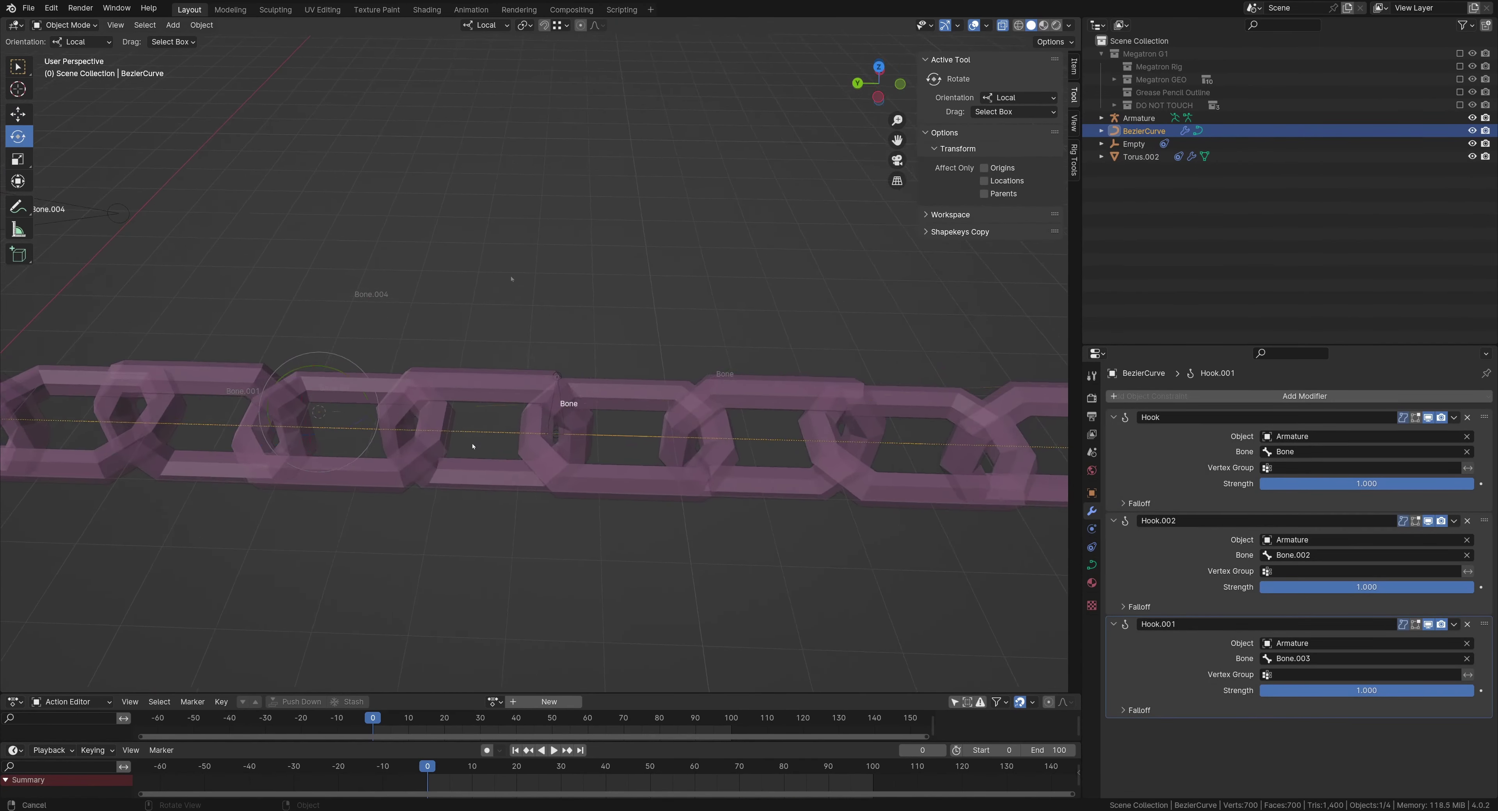
Examine the chain curve along the links and its Hook modifiers targeting Bone, Bone.002 and Bone.003
middle_click_drag(472, 443, 543, 404)
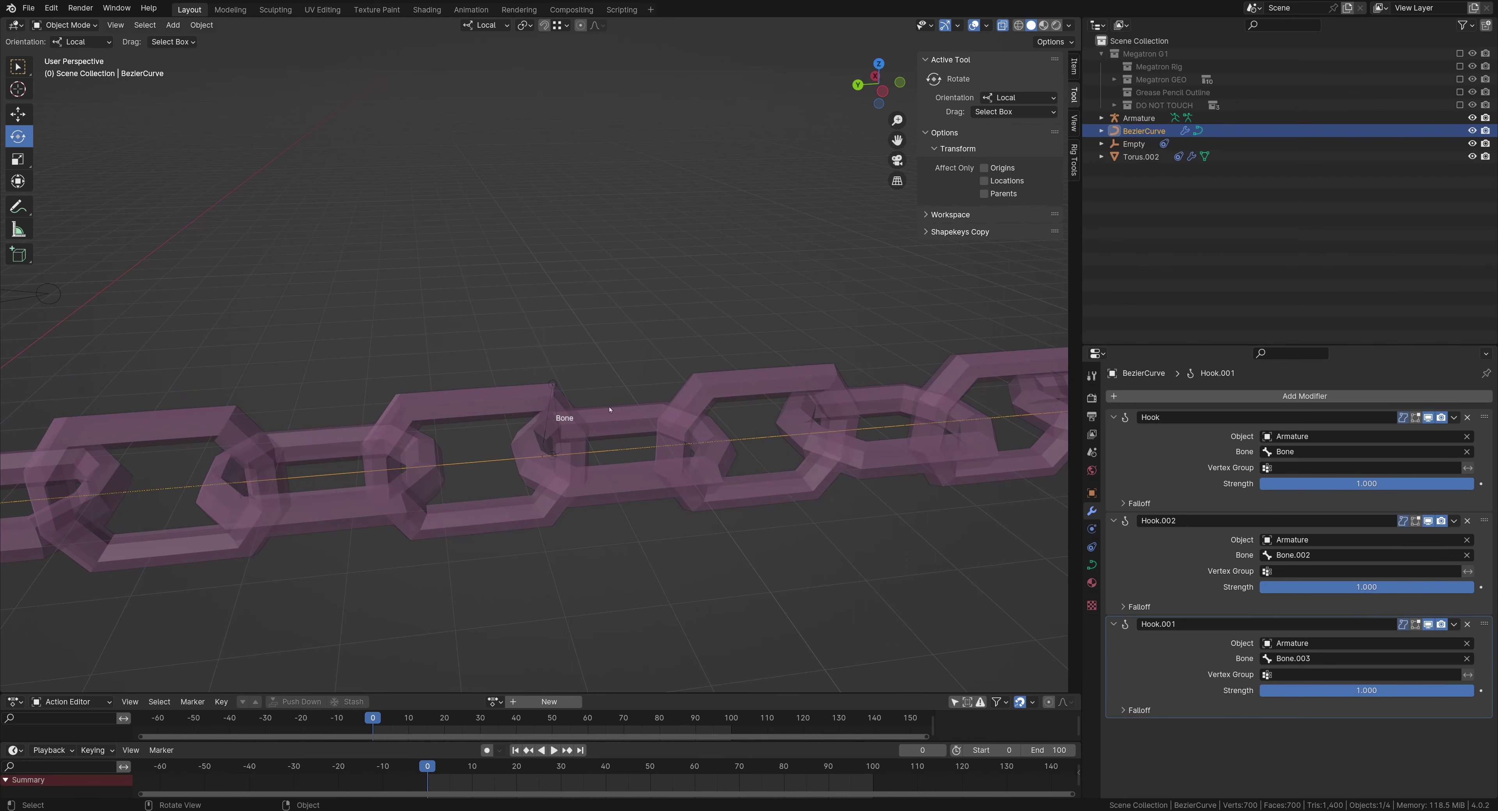
middle_click_drag(580, 449, 592, 449)
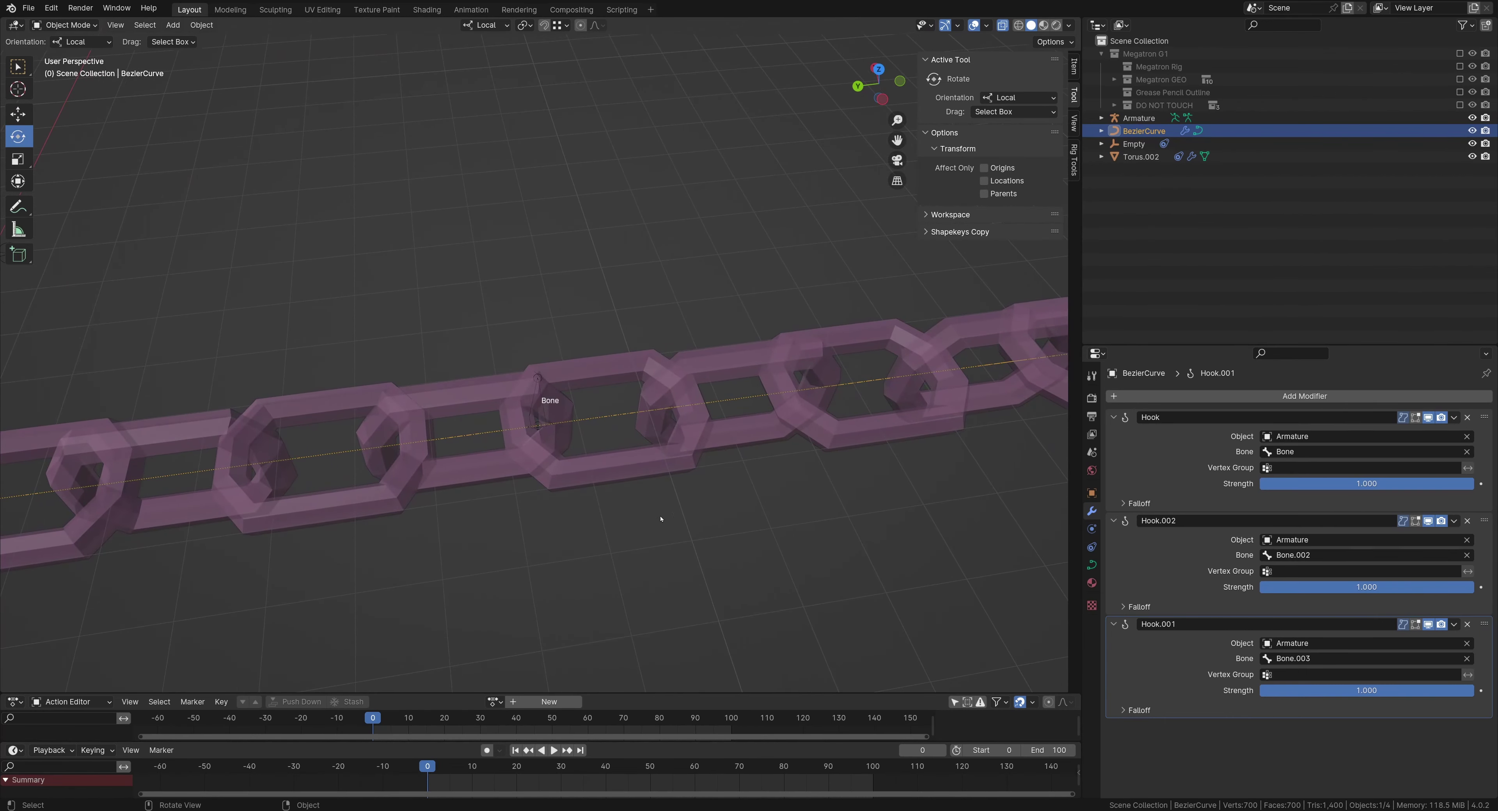
scroll(557, 298, "down", 4)
scroll(582, 457, "up", 5)
key("Tab")
key("Tab")
middle_click_drag(512, 403, 542, 338)
scroll(538, 329, "up", 2)
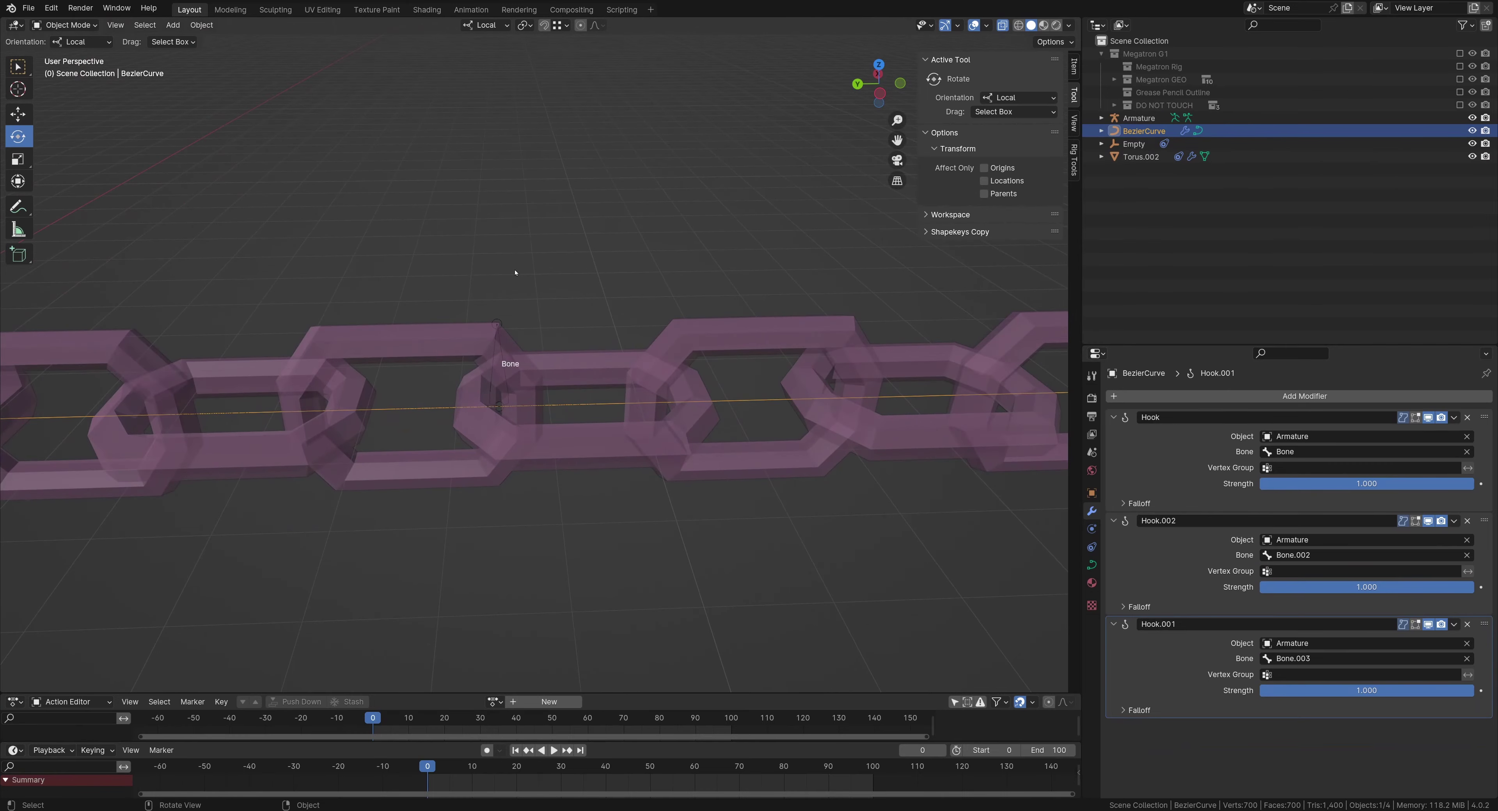
Add an example armature at the world origin and delete it
left_click(516, 272)
left_click(499, 340)
left_click(498, 340)
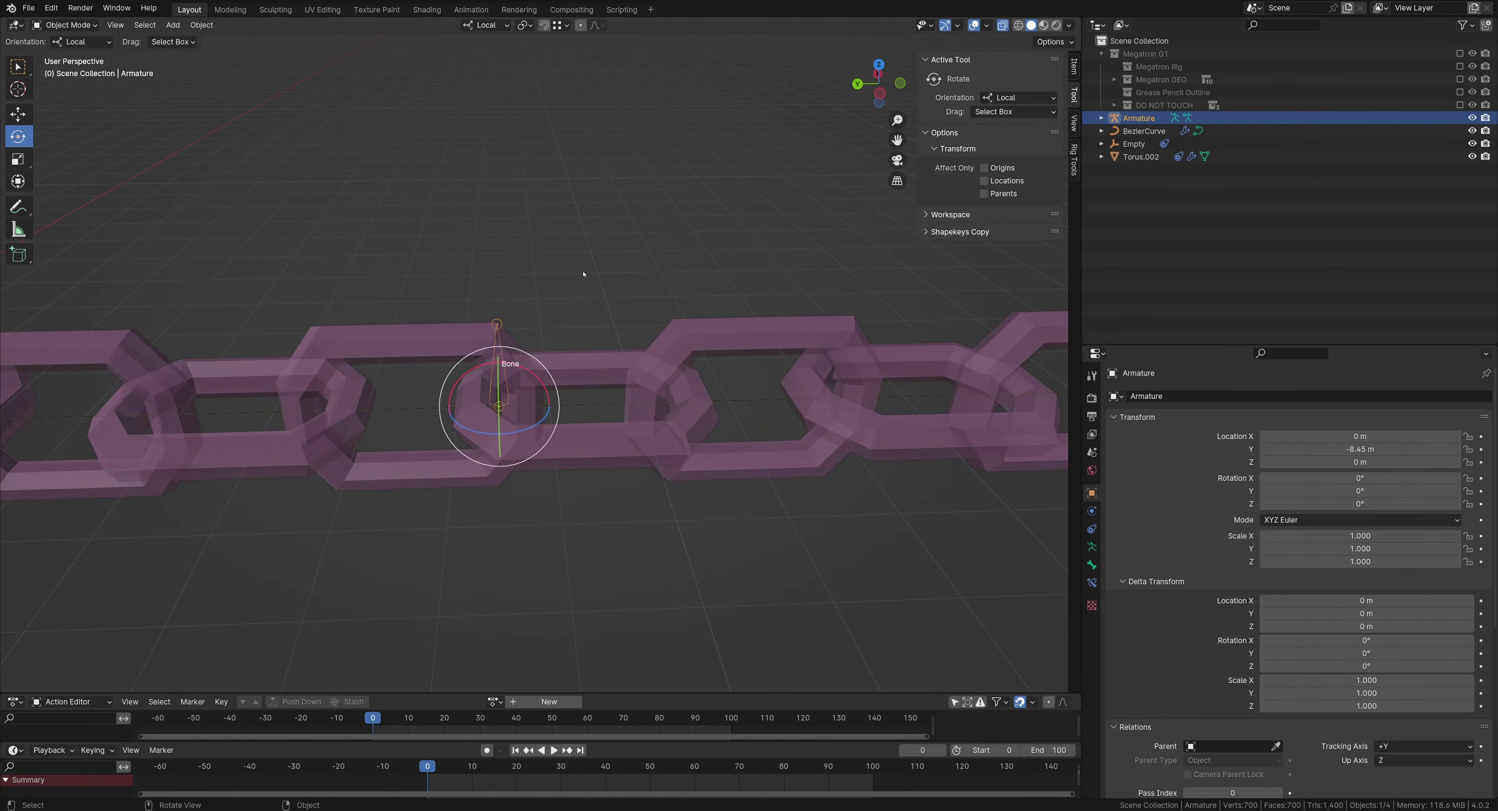
key("shift+a")
mouse_move(584, 274)
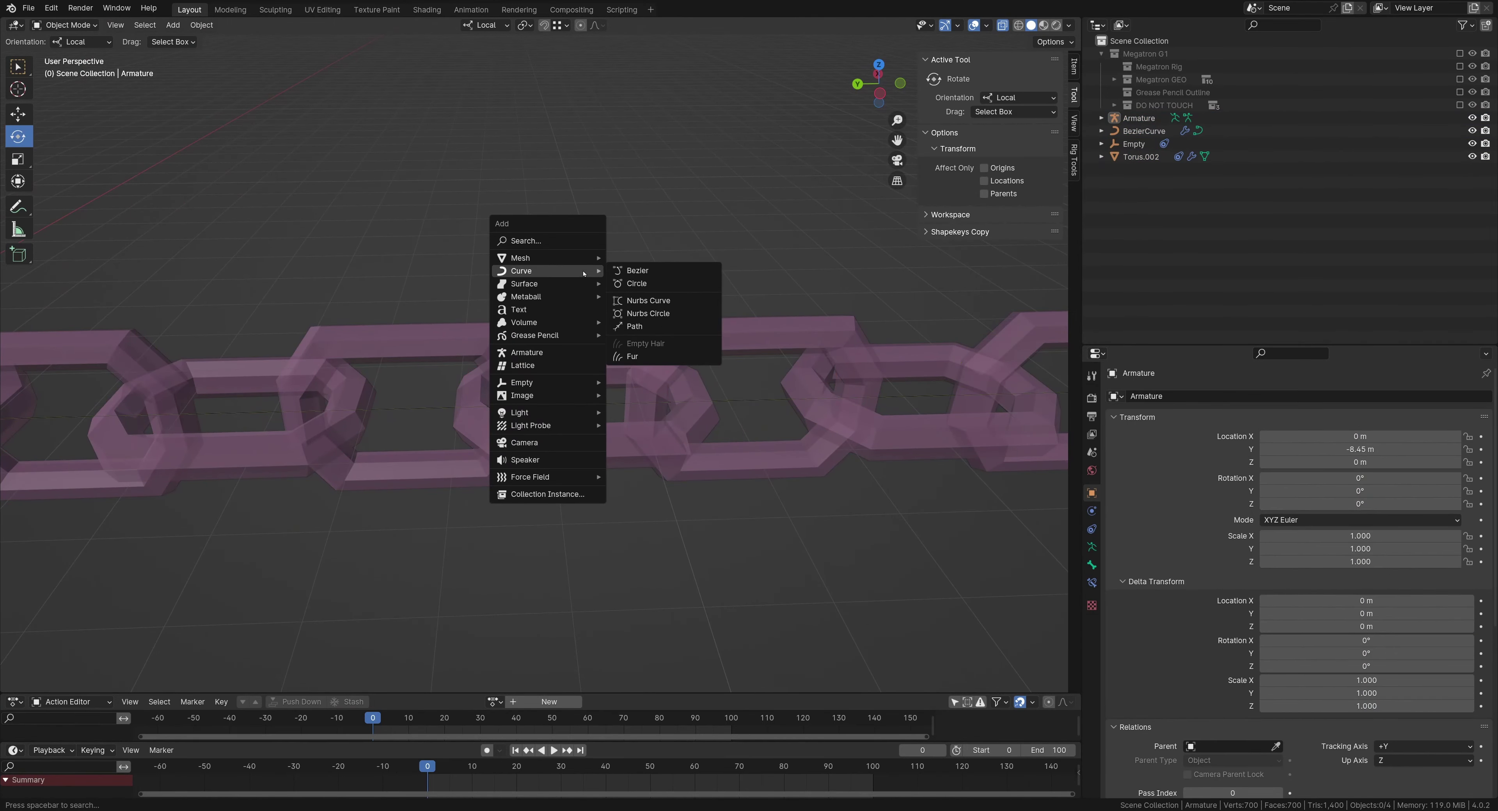
left_click(546, 352)
scroll(415, 363, "down", 2)
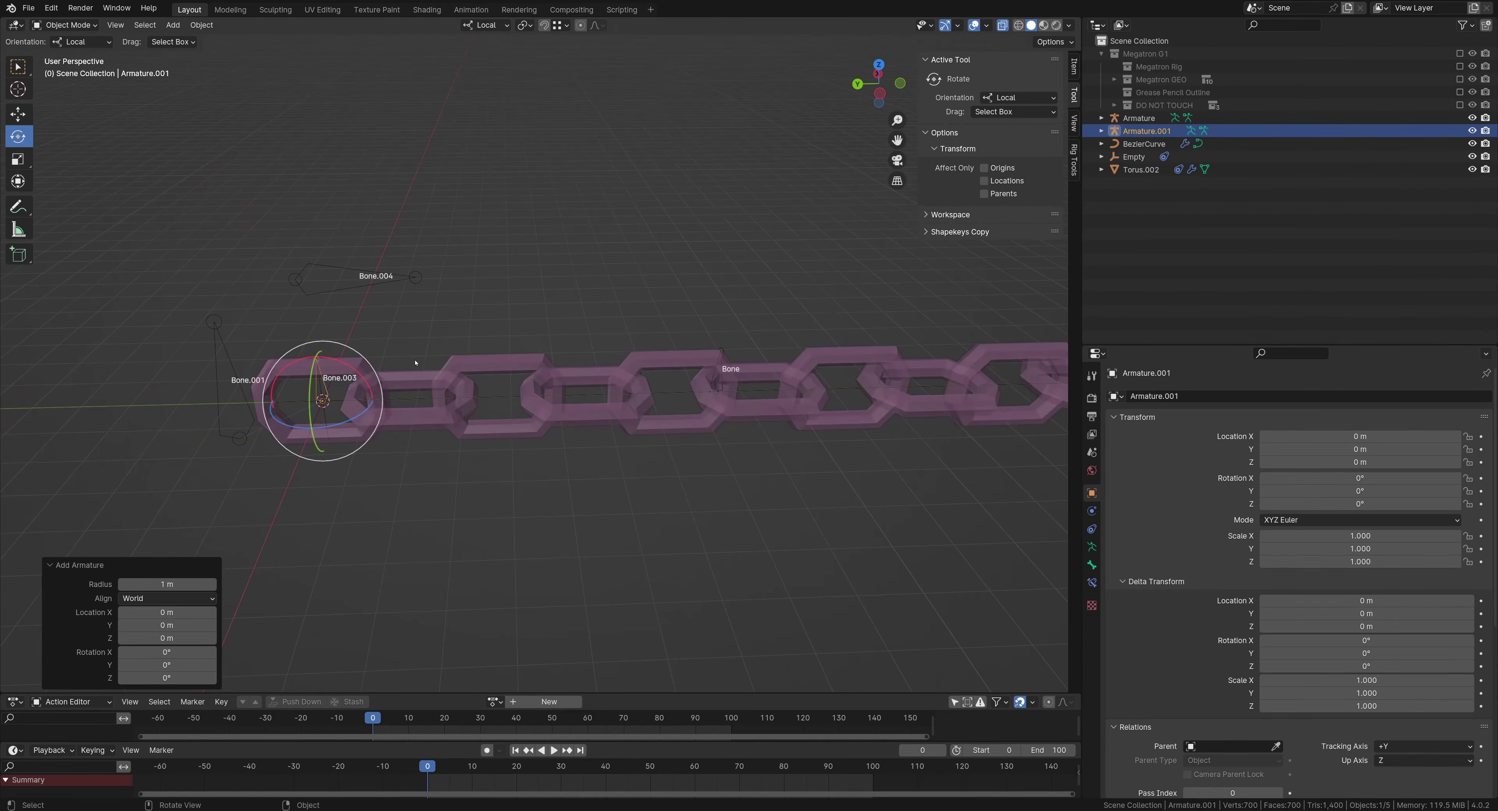
key("Delete")
scroll(468, 415, "up", 5)
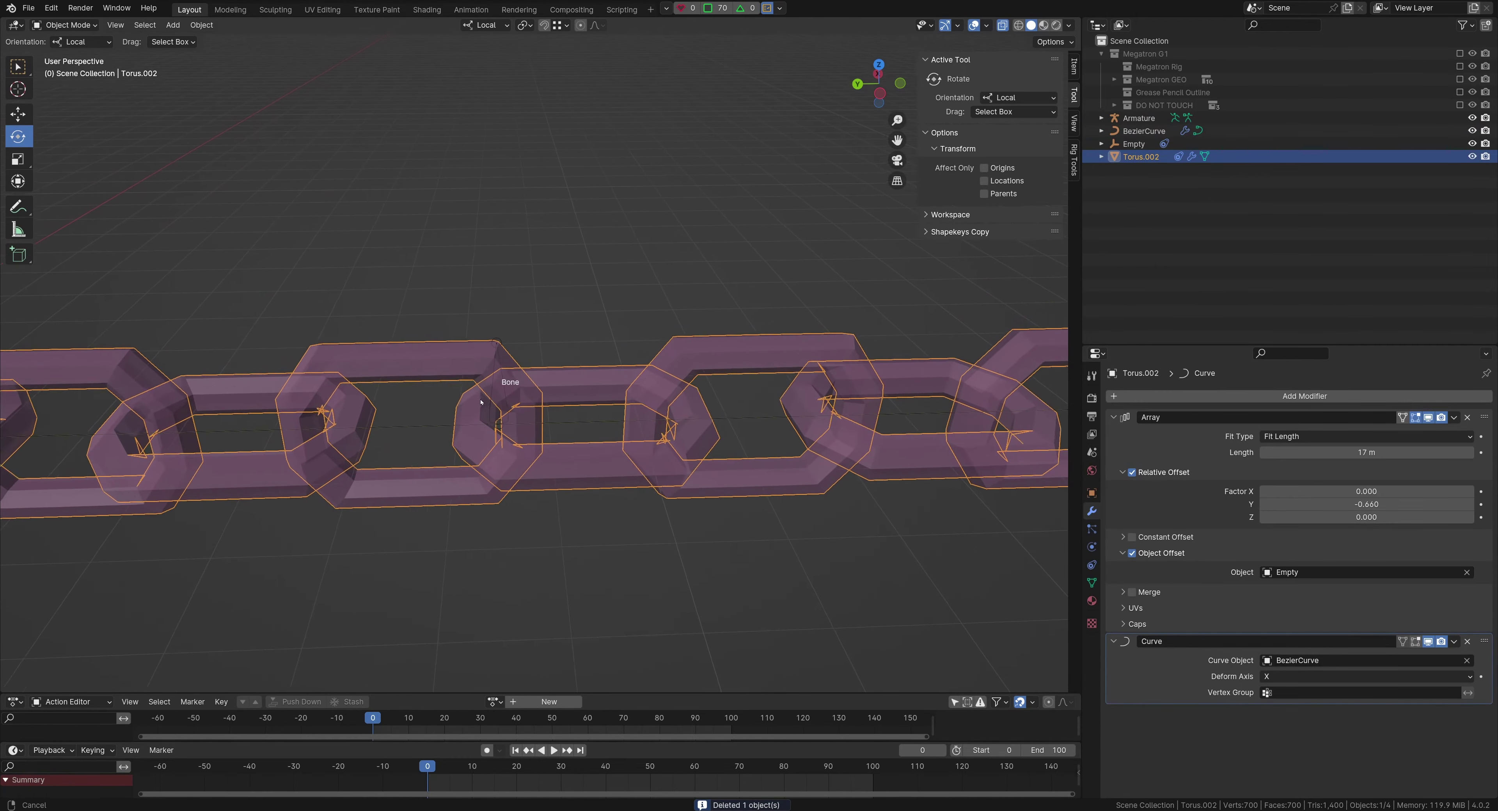
Inspect the chain armature's Bone and Bone.002 in Edit Mode, and return to Object Mode
middle_click_drag(481, 402, 590, 383, "shift")
left_click(499, 407)
key("Tab")
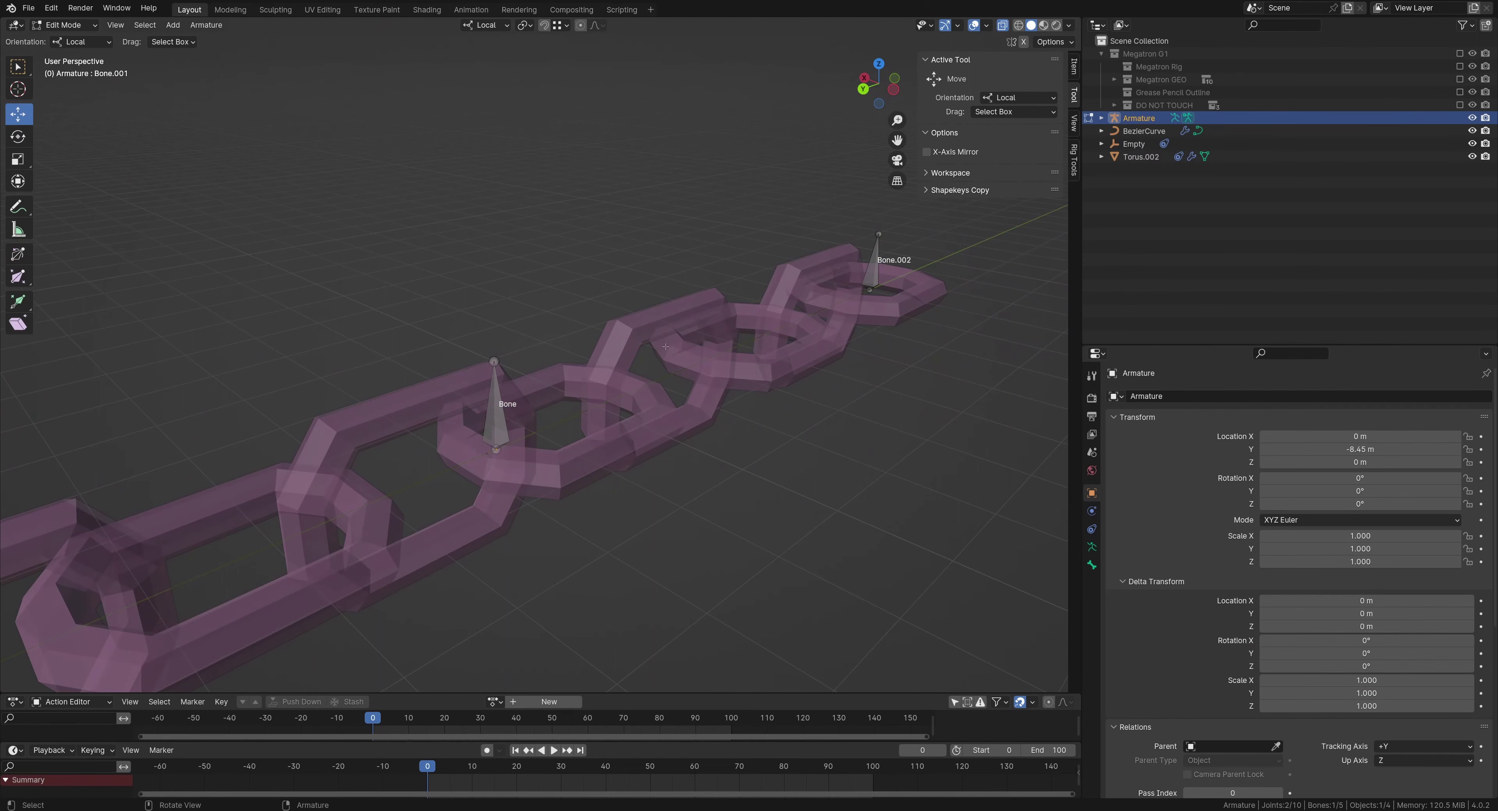
key("Tab")
Select the middle control point of the chain's BezierCurve in Edit Mode, at the base of Bone
left_click(436, 475)
middle_click_drag(436, 475, 401, 503)
middle_click_drag(401, 503, 457, 477, "shift")
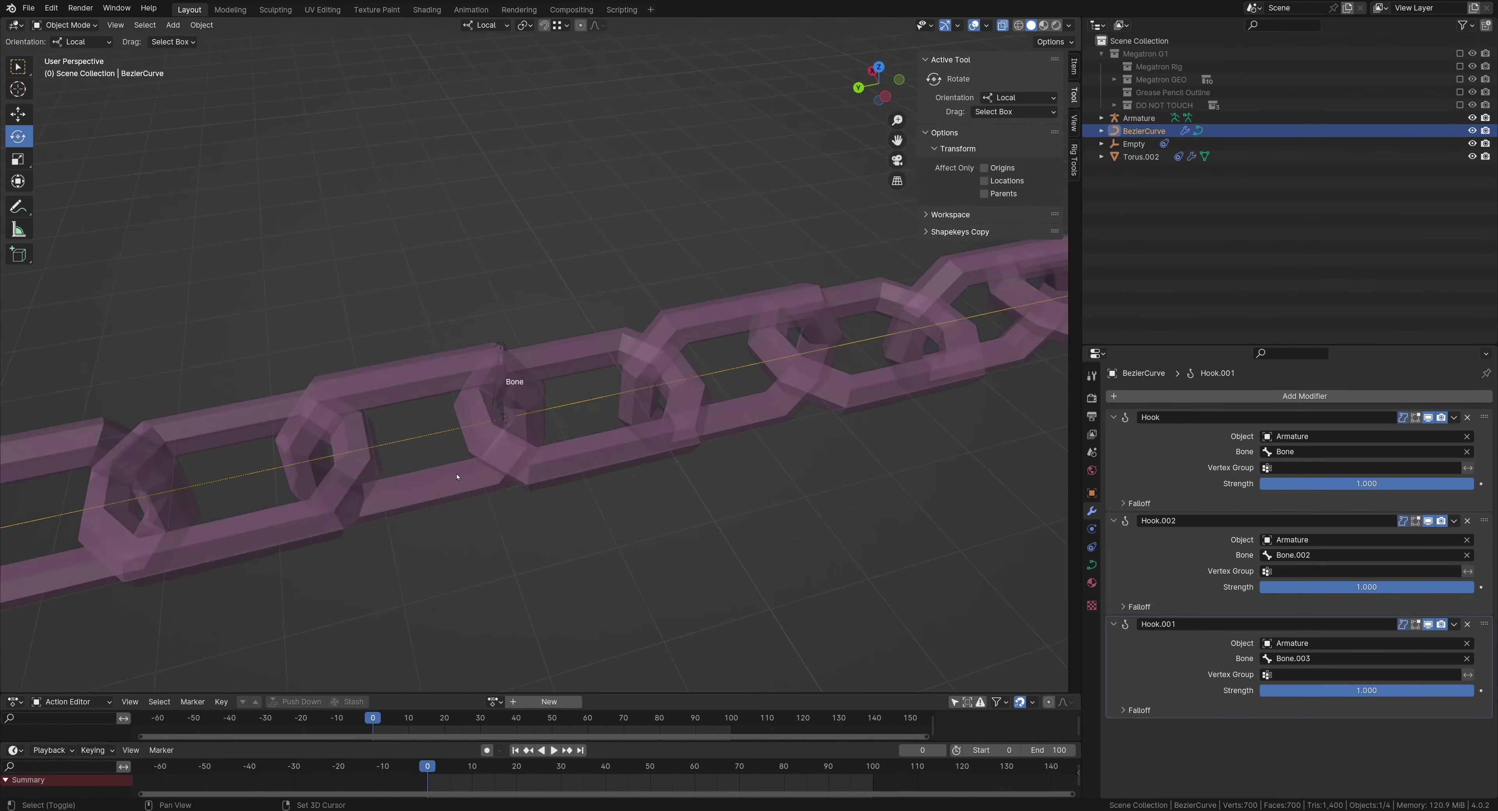
key("Tab")
left_click_drag(422, 362, 545, 474)
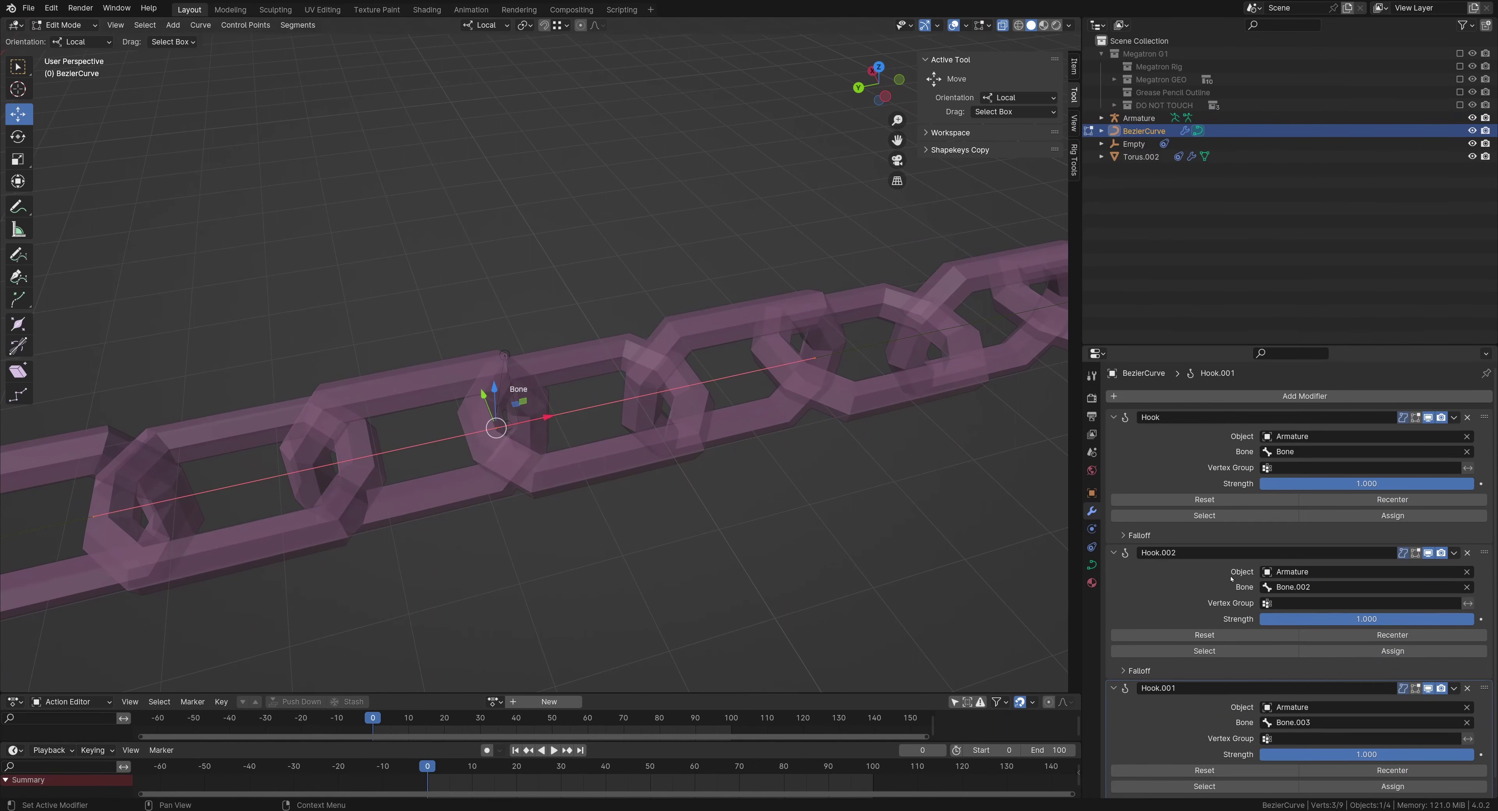
middle_click_drag(556, 404, 550, 376)
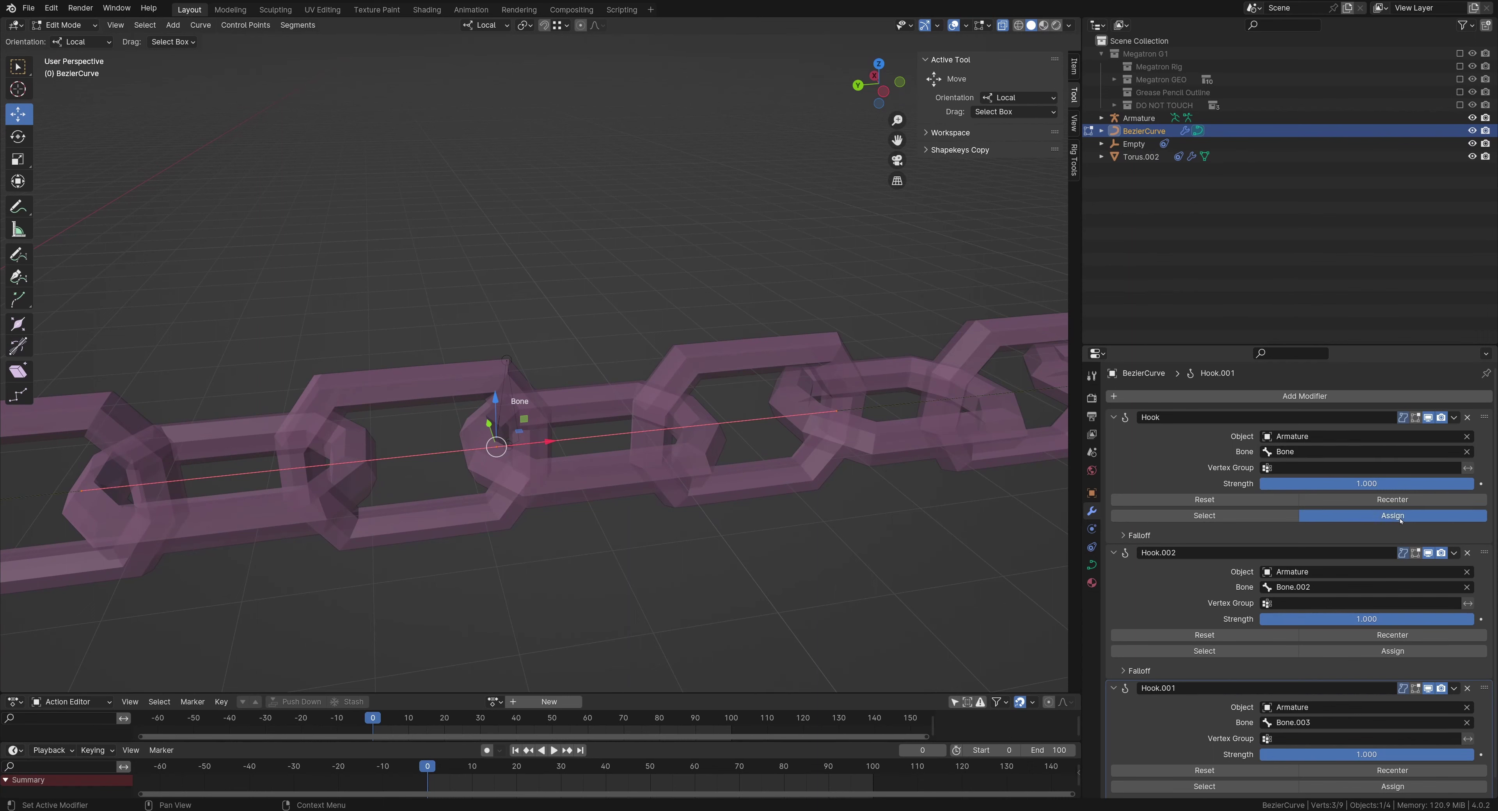
Leave the BezierCurve's Edit Mode and select the chain's armature at its middle bone
left_click_drag(1403, 486, 1472, 483)
mouse_move(605, 295)
middle_mouse_down()
mouse_move(606, 271)
mouse_move(610, 322)
middle_mouse_up()
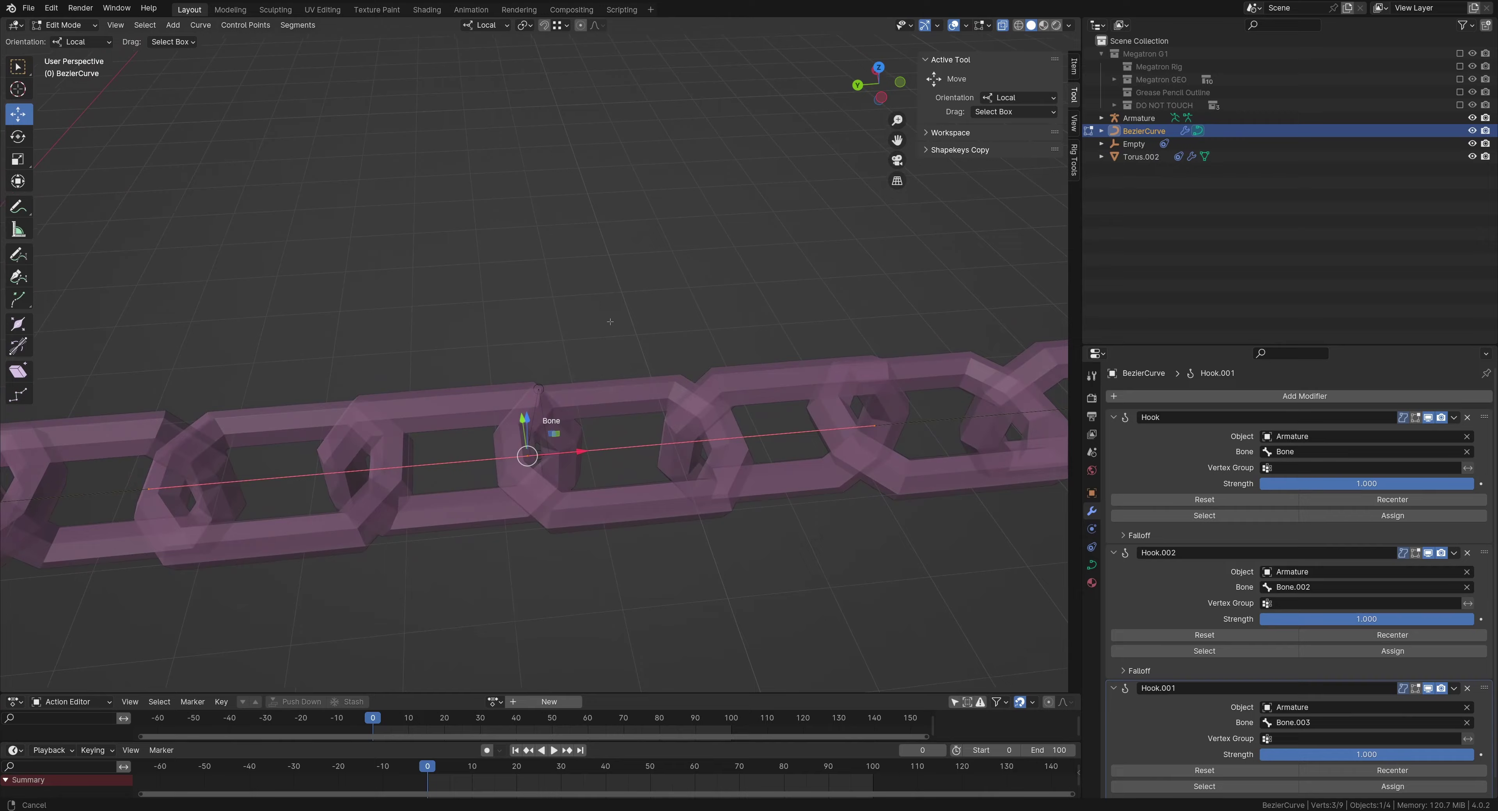
scroll(610, 322, "down", 4)
middle_click_drag(579, 372, 486, 410)
key("Tab")
scroll(501, 371, "up", 3)
left_click(492, 409)
left_click(531, 396)
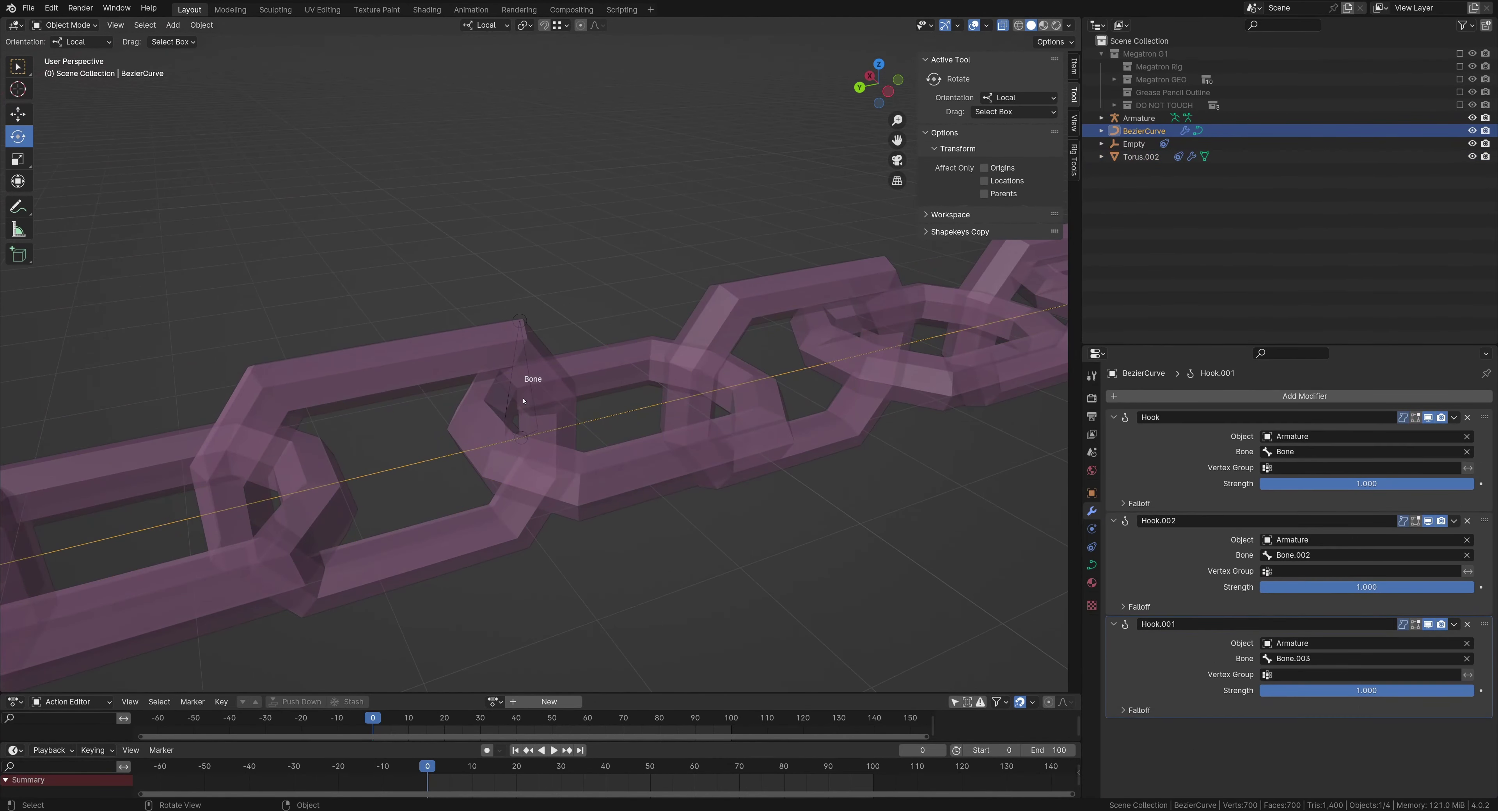
left_click(531, 396)
left_click(533, 396)
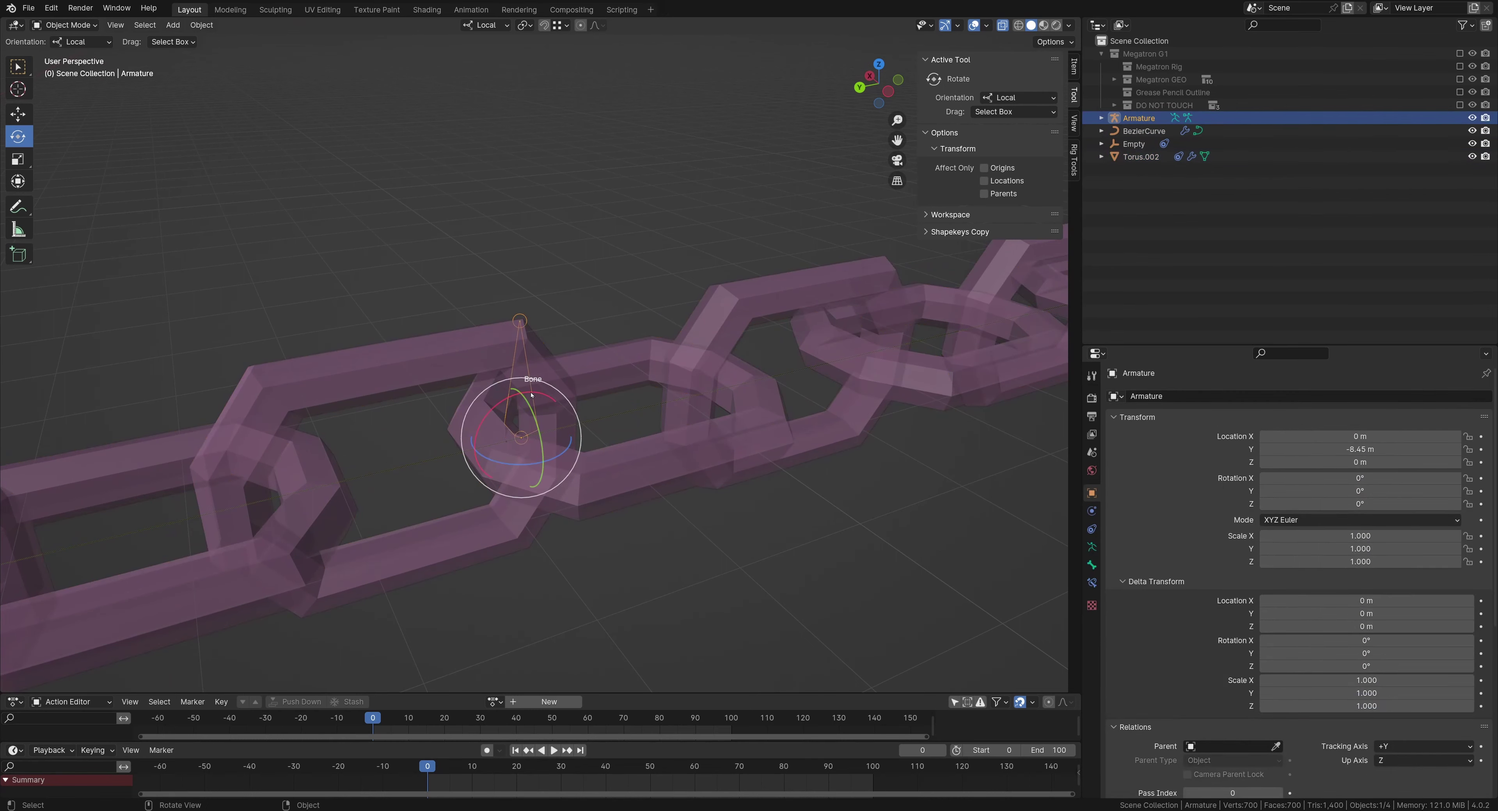
Switch the chain's armature to Pose Mode and select the middle Bone
key("Tab")
middle_click_drag(638, 399, 582, 406)
key("ctrl+Tab")
left_click(567, 474)
left_click(611, 398)
scroll(611, 398, "down", 5)
scroll(582, 406, "up", 5)
left_click(570, 406)
Show the constraints of the middle Bone and examine its Child Of target along the chain
scroll(524, 405, "down", 4)
middle_click_drag(457, 405, 577, 381, "shift")
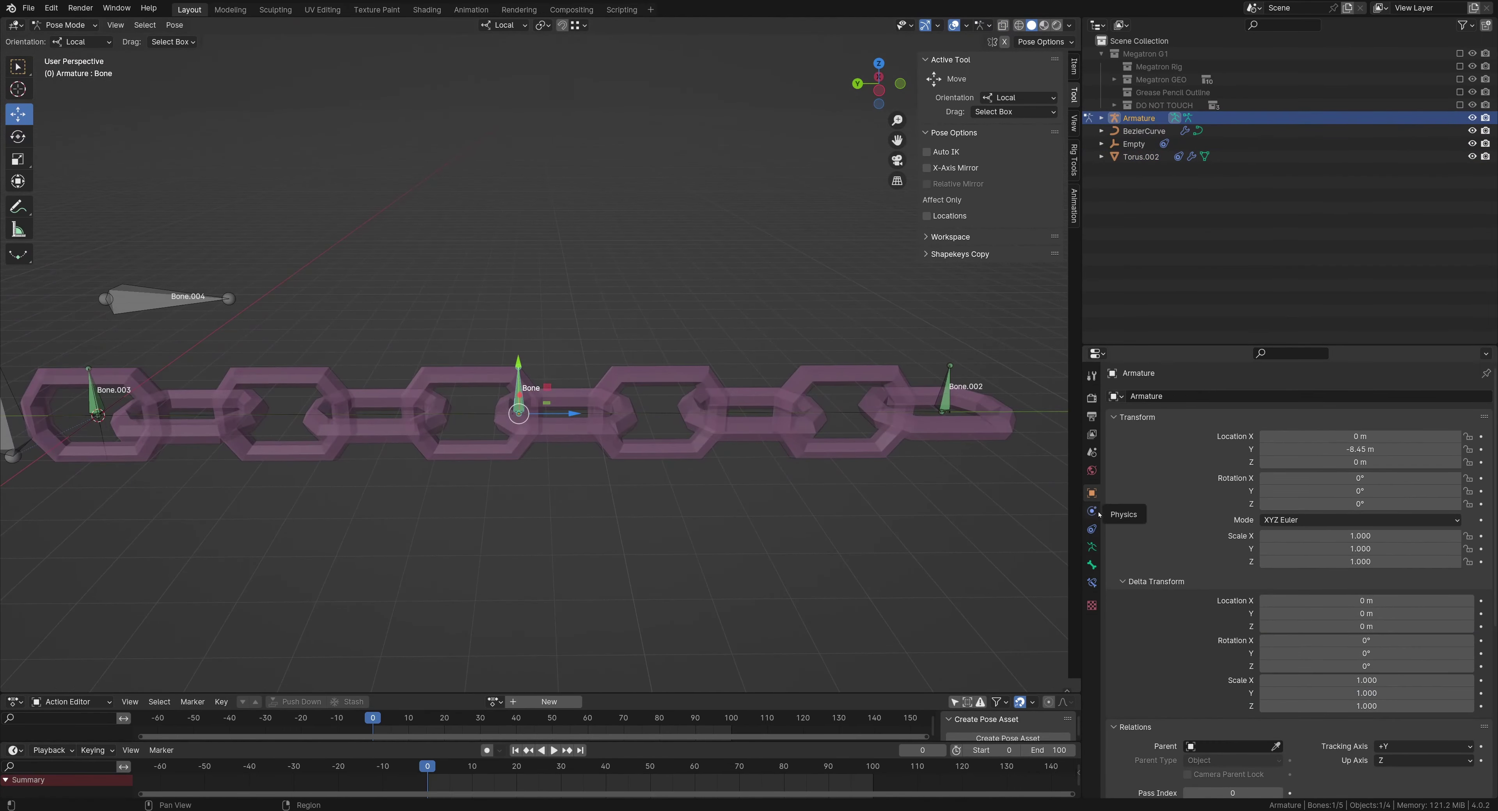
scroll(1299, 771, "down", 3)
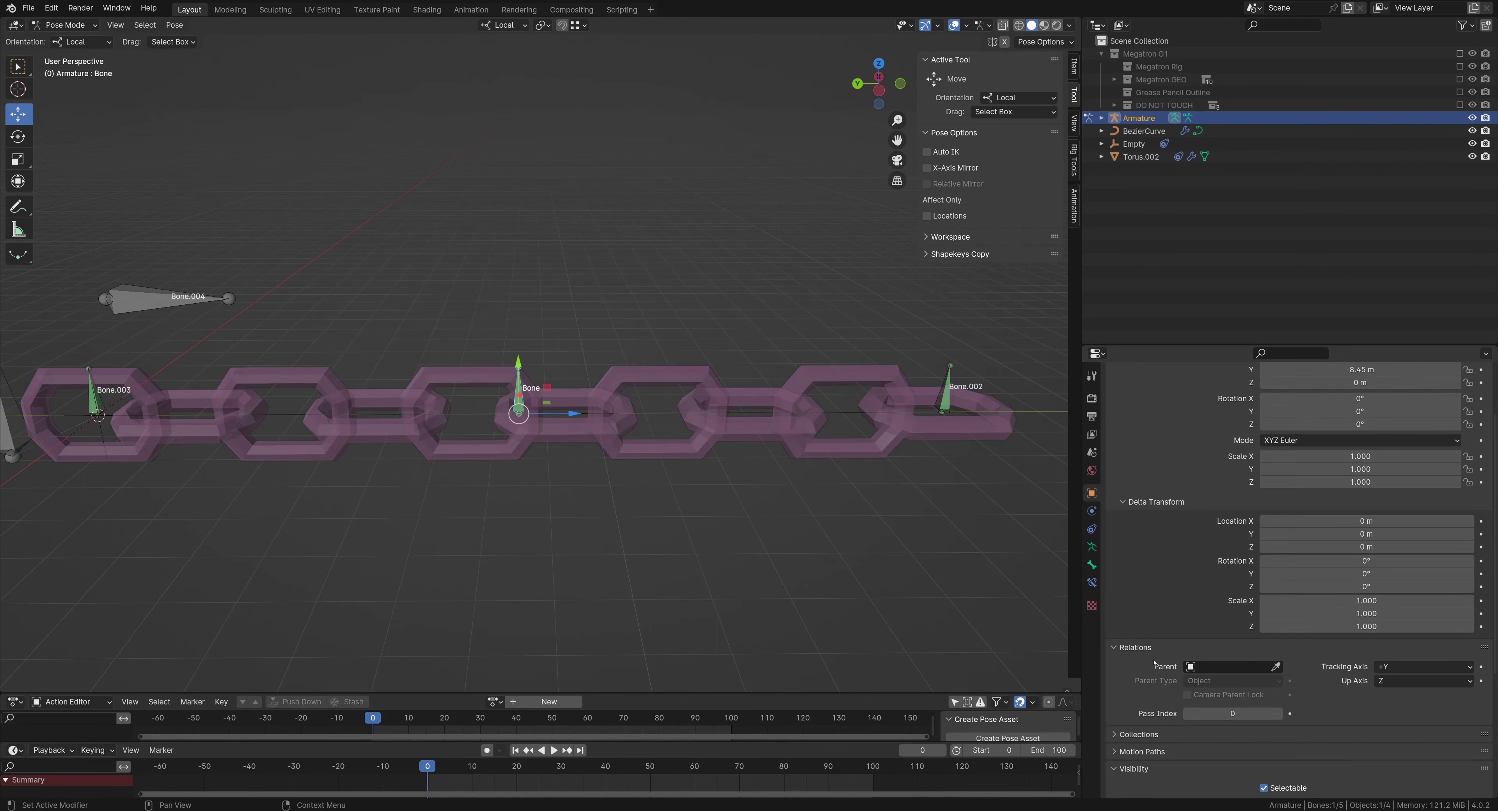
left_click(1091, 582)
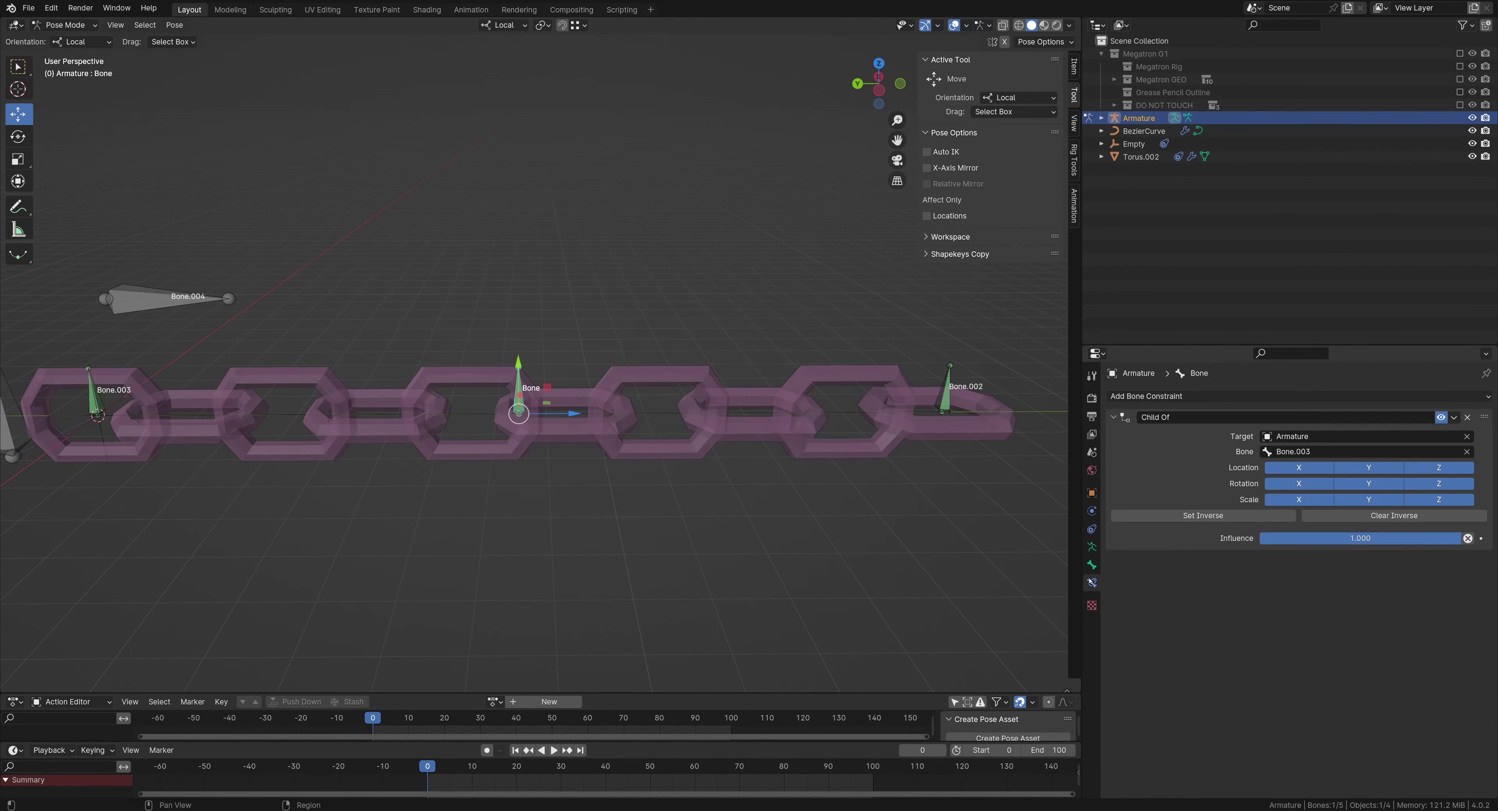
middle_click_drag(532, 424, 628, 494)
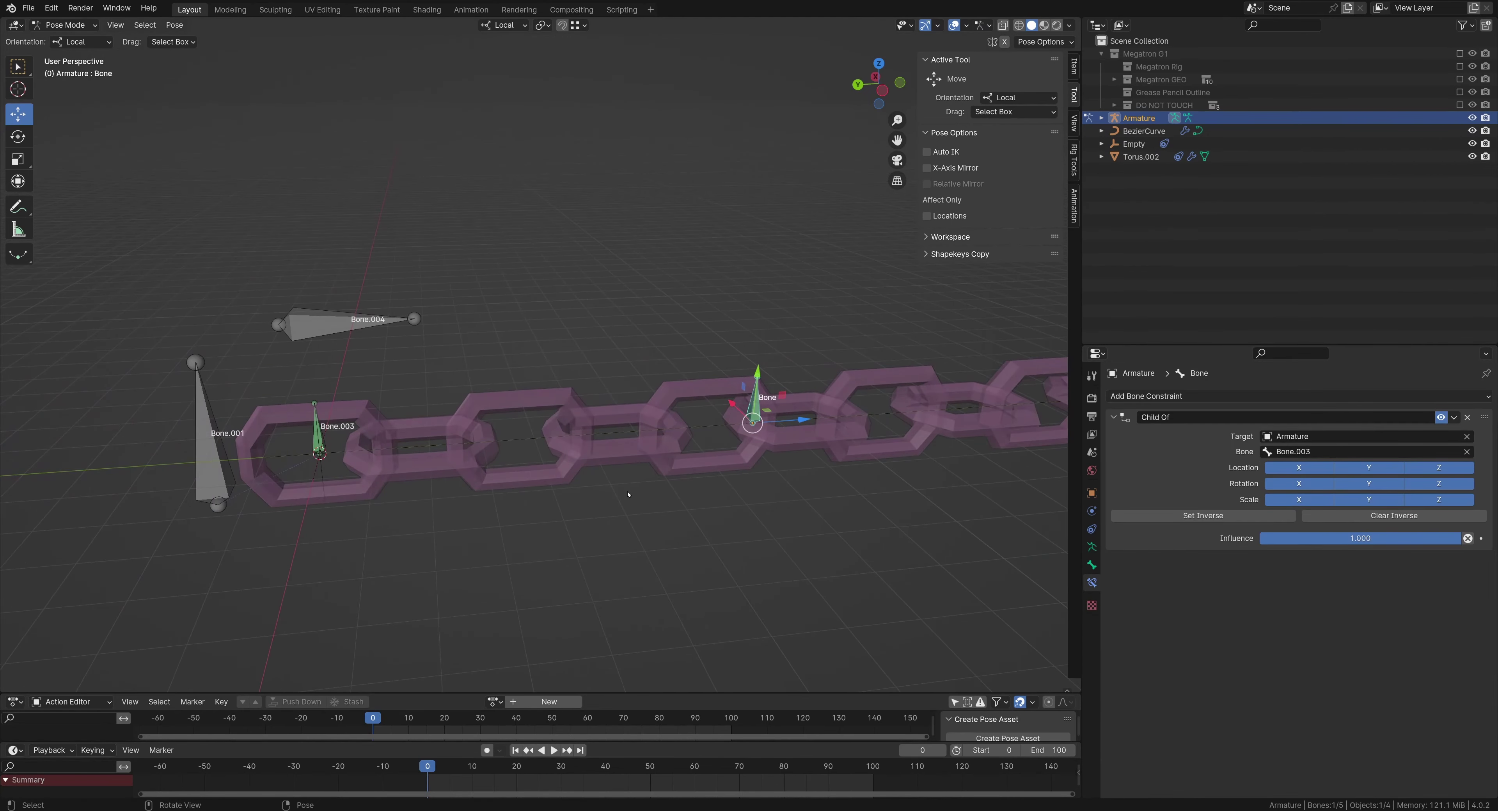
middle_click_drag(786, 504, 605, 512, "shift")
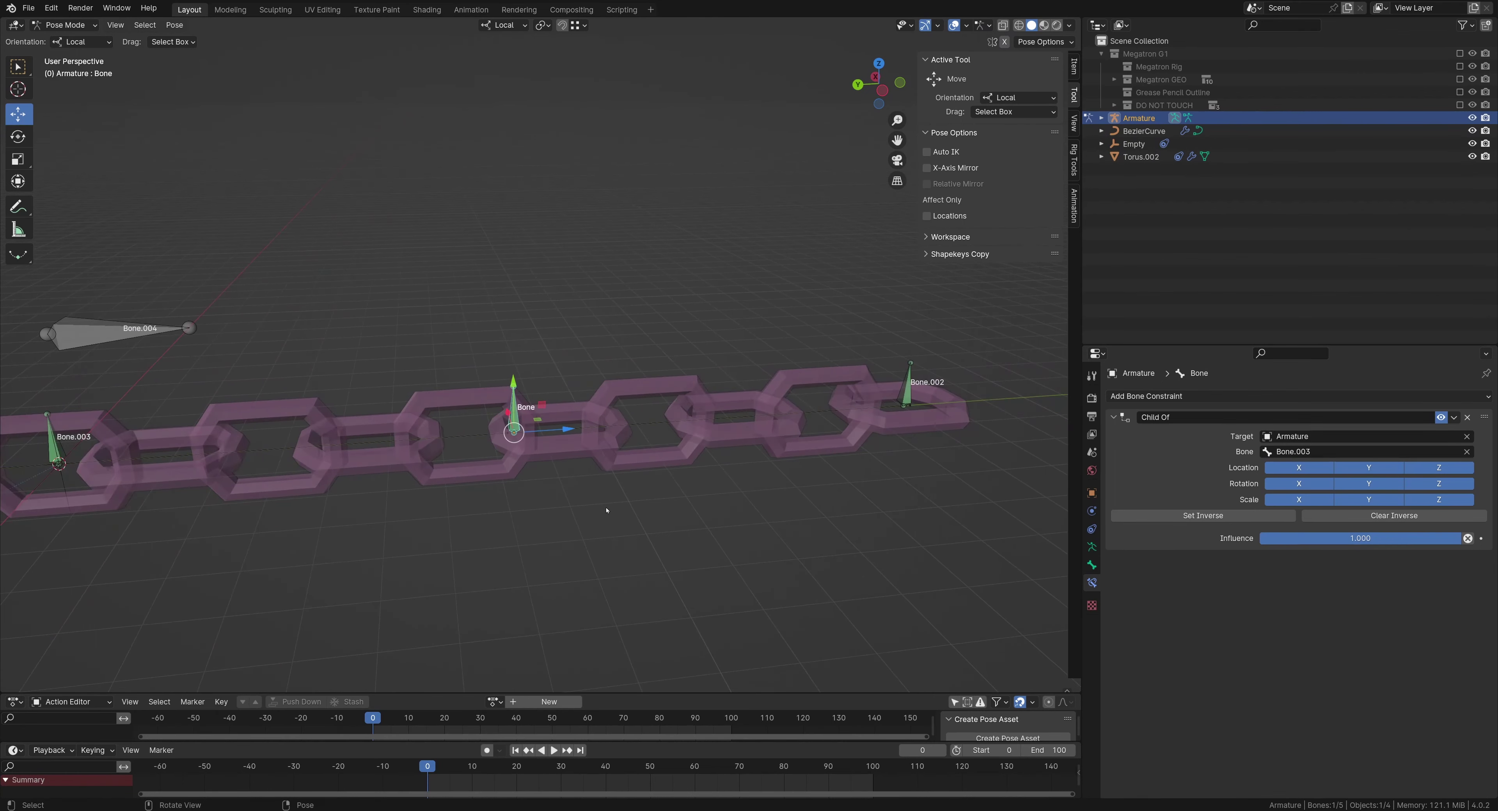
scroll(616, 513, "up", 1)
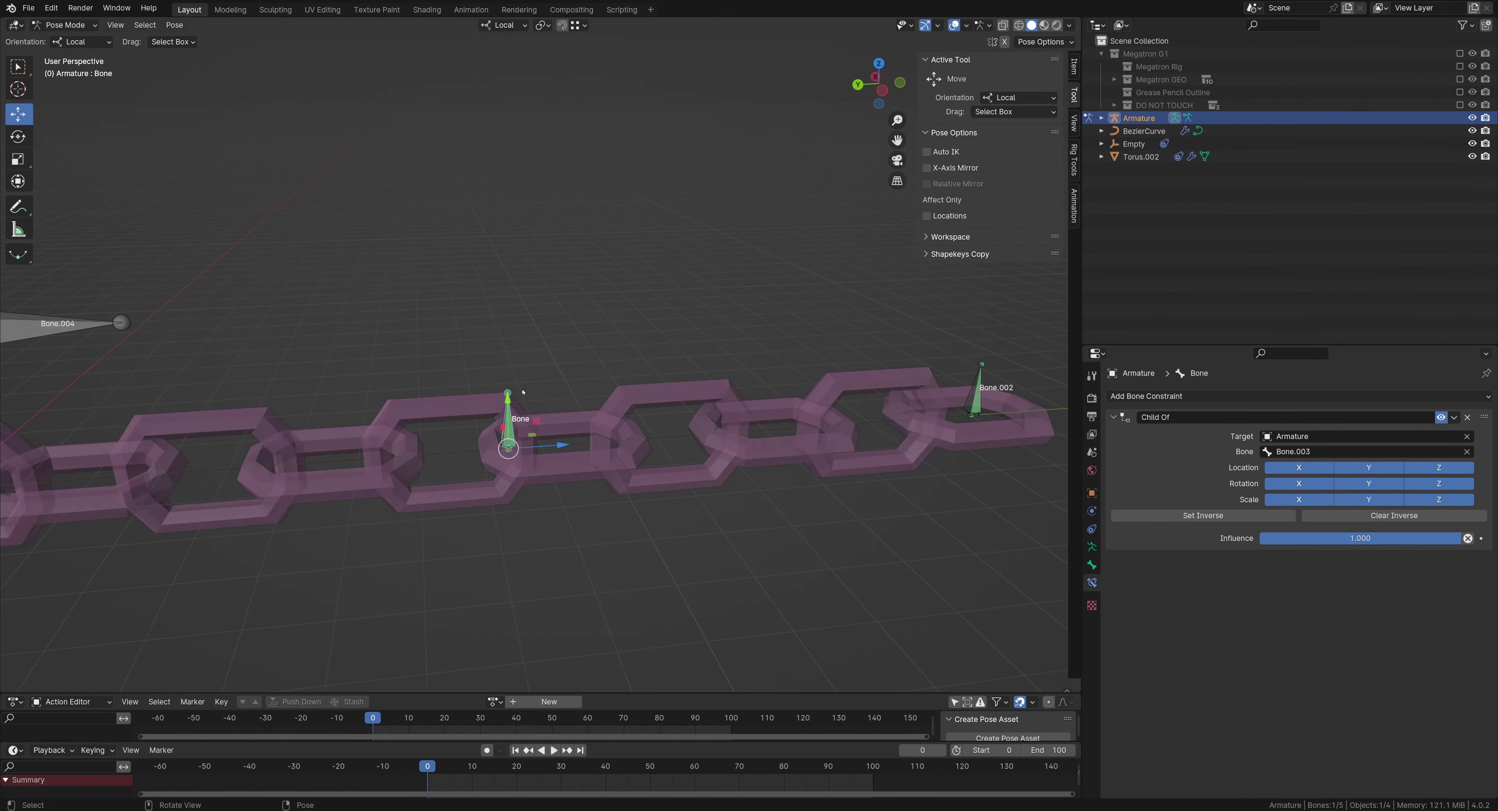
scroll(524, 394, "down", 2)
middle_click_drag(612, 474, 635, 481, "shift")
middle_click_drag(554, 529, 595, 525, "shift")
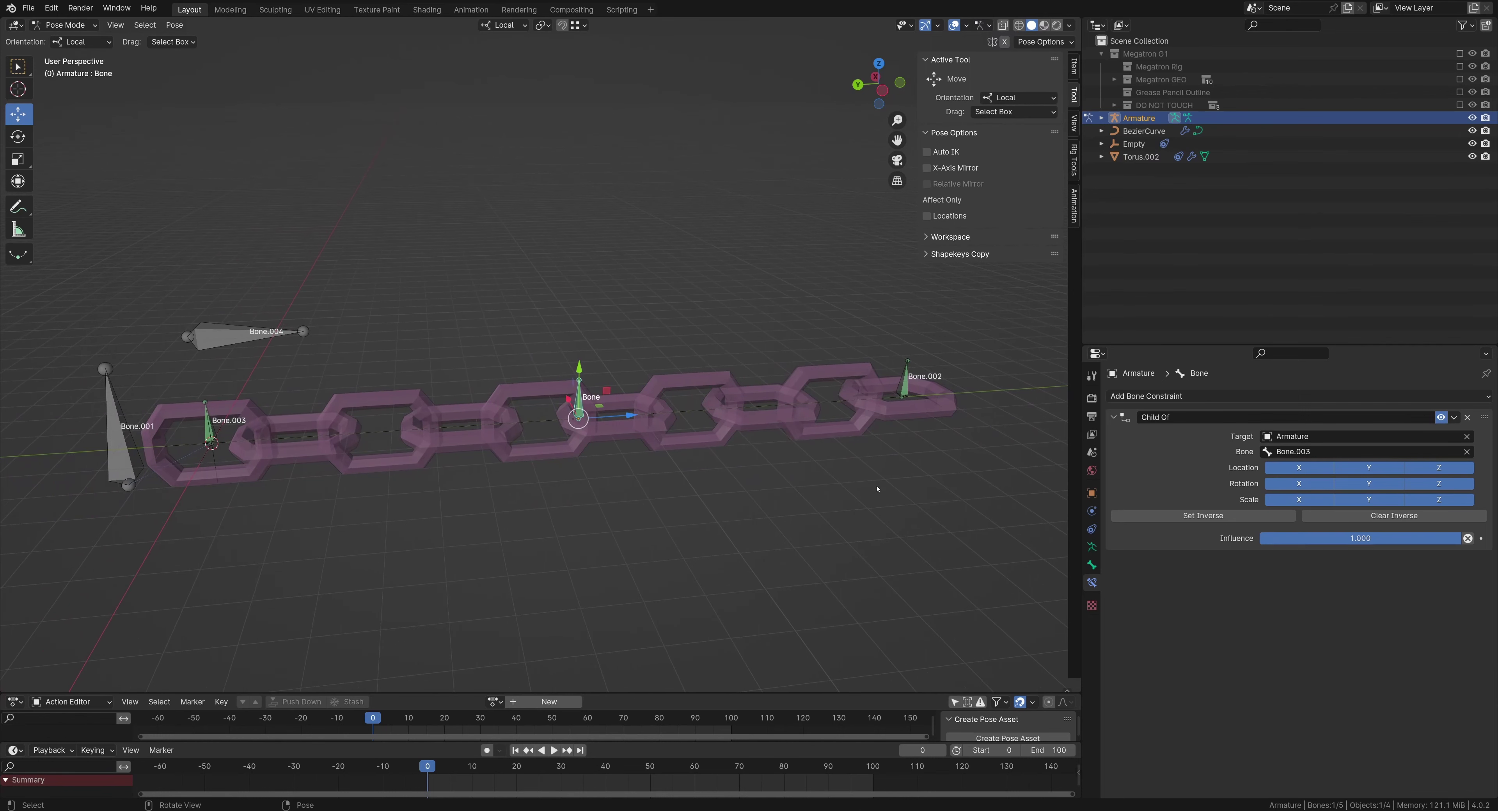
Compare the Child Of targets of Bone.003 and the middle Bone, and select Bone.002
left_click(209, 430)
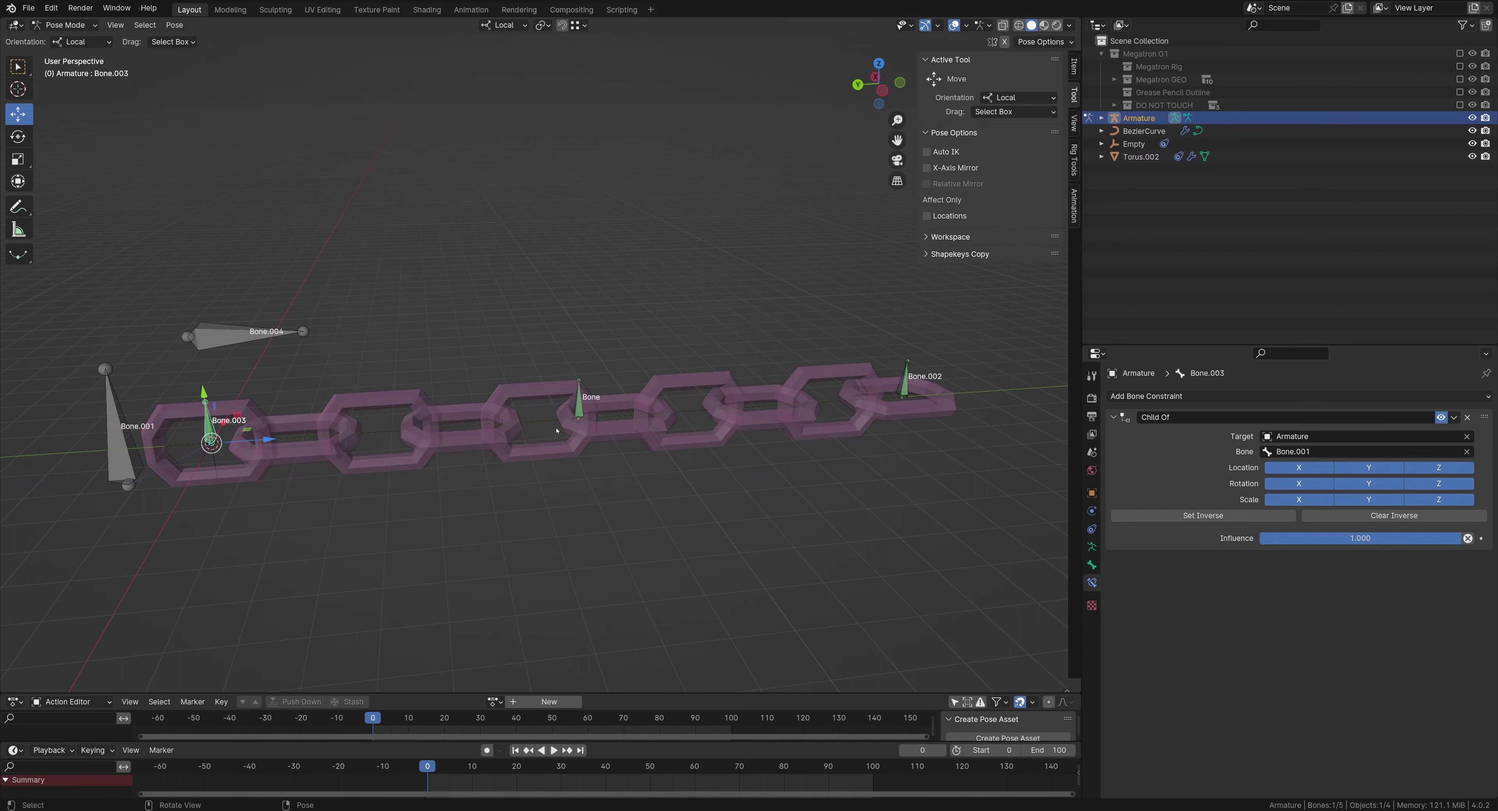
left_click(577, 404)
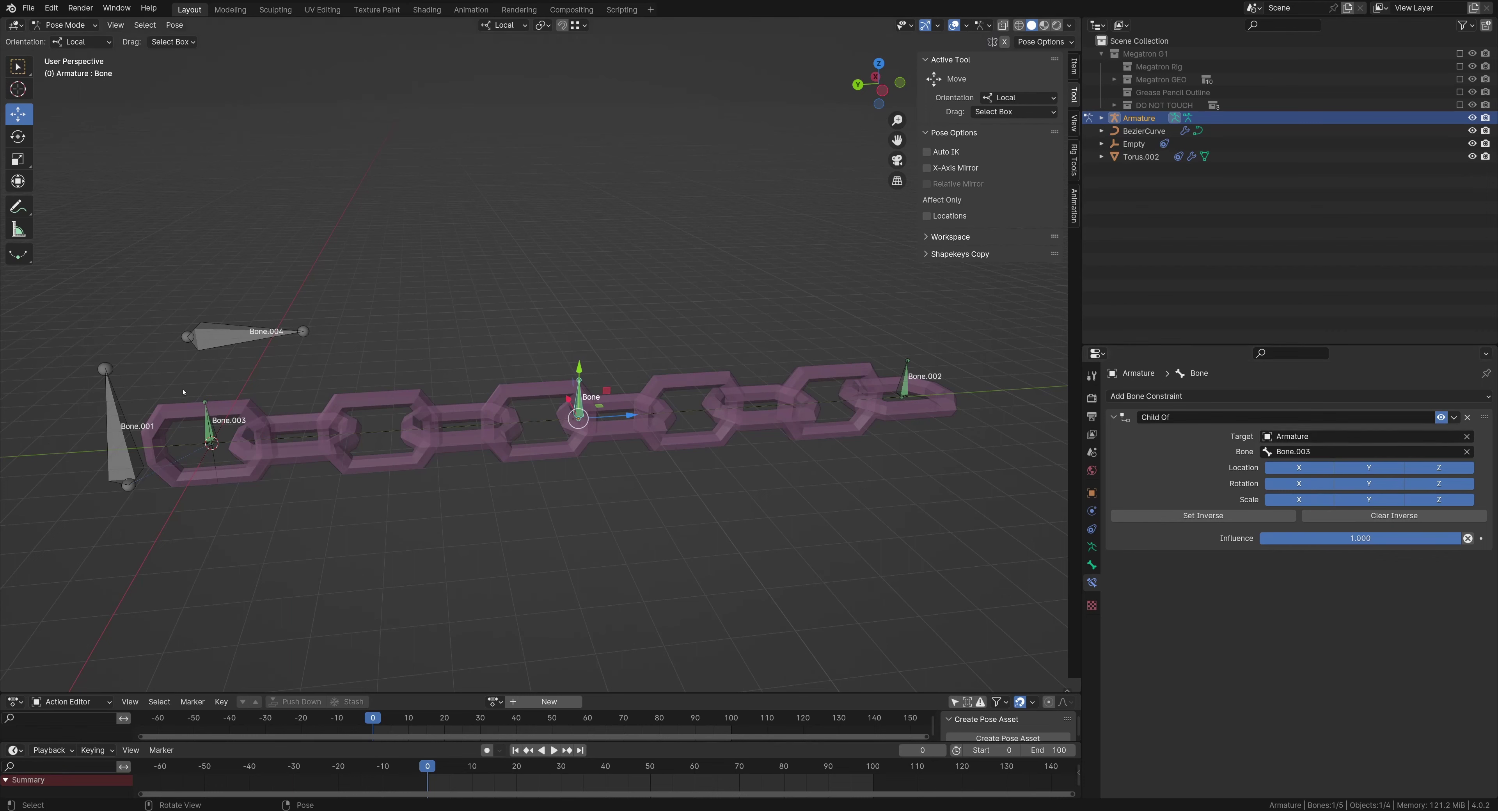
left_click_drag(181, 387, 253, 487)
left_click(545, 565)
left_click_drag(858, 352, 949, 429)
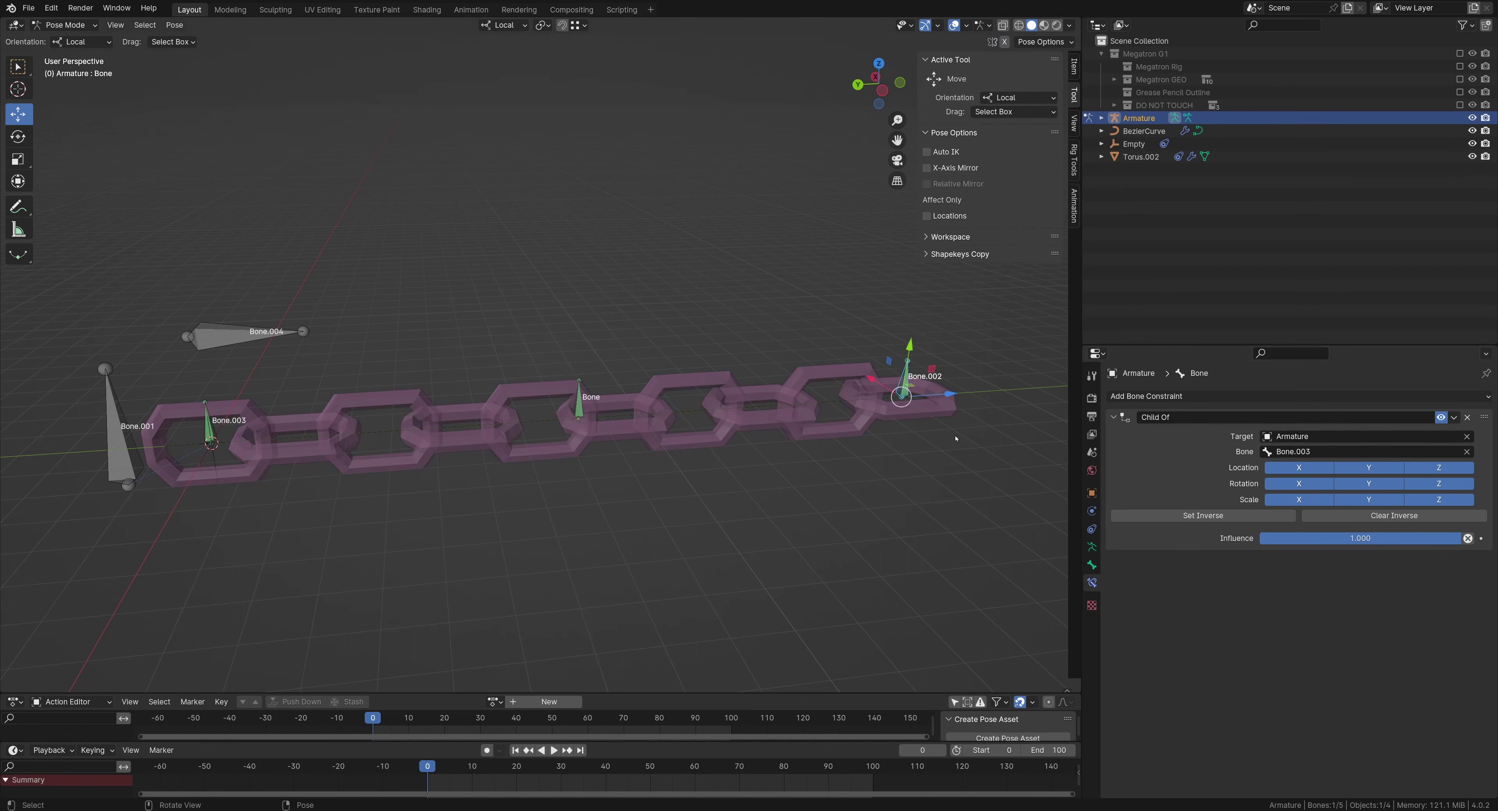
Examine the Child Of constraints of Bone.003 and Bone.002 at the two ends of the chain
left_click(210, 435)
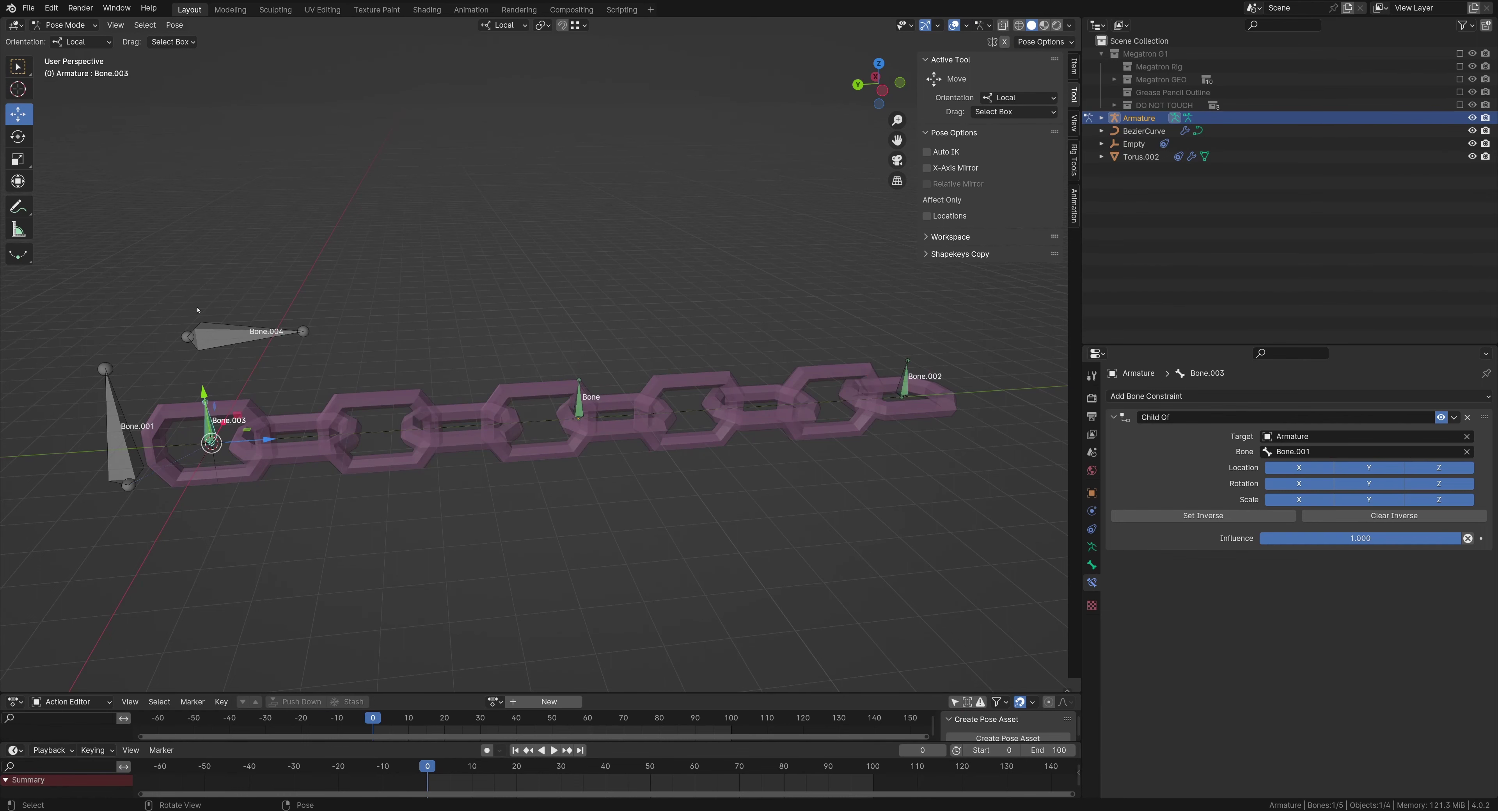
left_click_drag(178, 389, 238, 444)
left_click(528, 541)
middle_click_drag(834, 422, 655, 425, "shift")
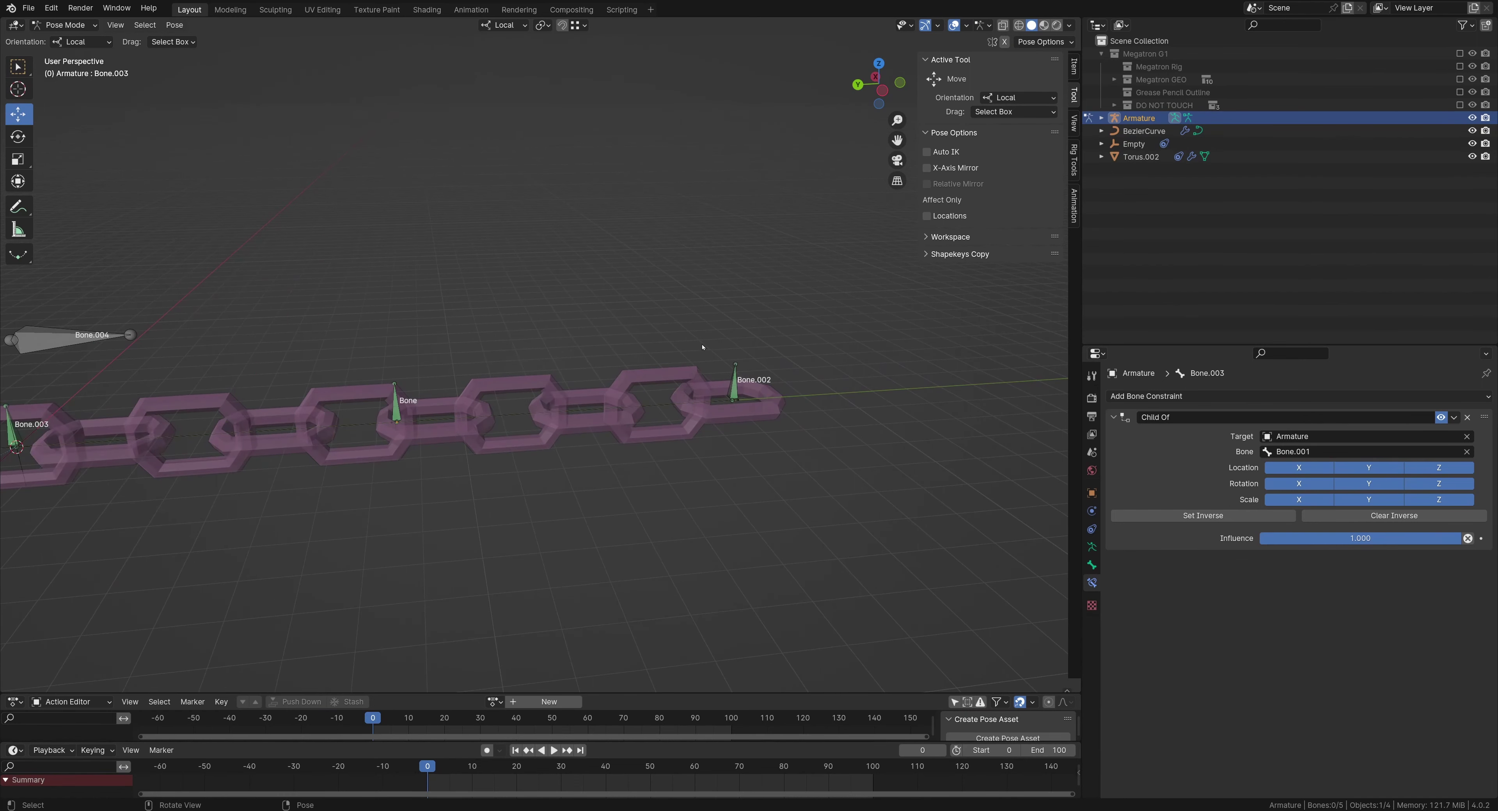
left_click(734, 385)
middle_click_drag(412, 415, 560, 403, "shift")
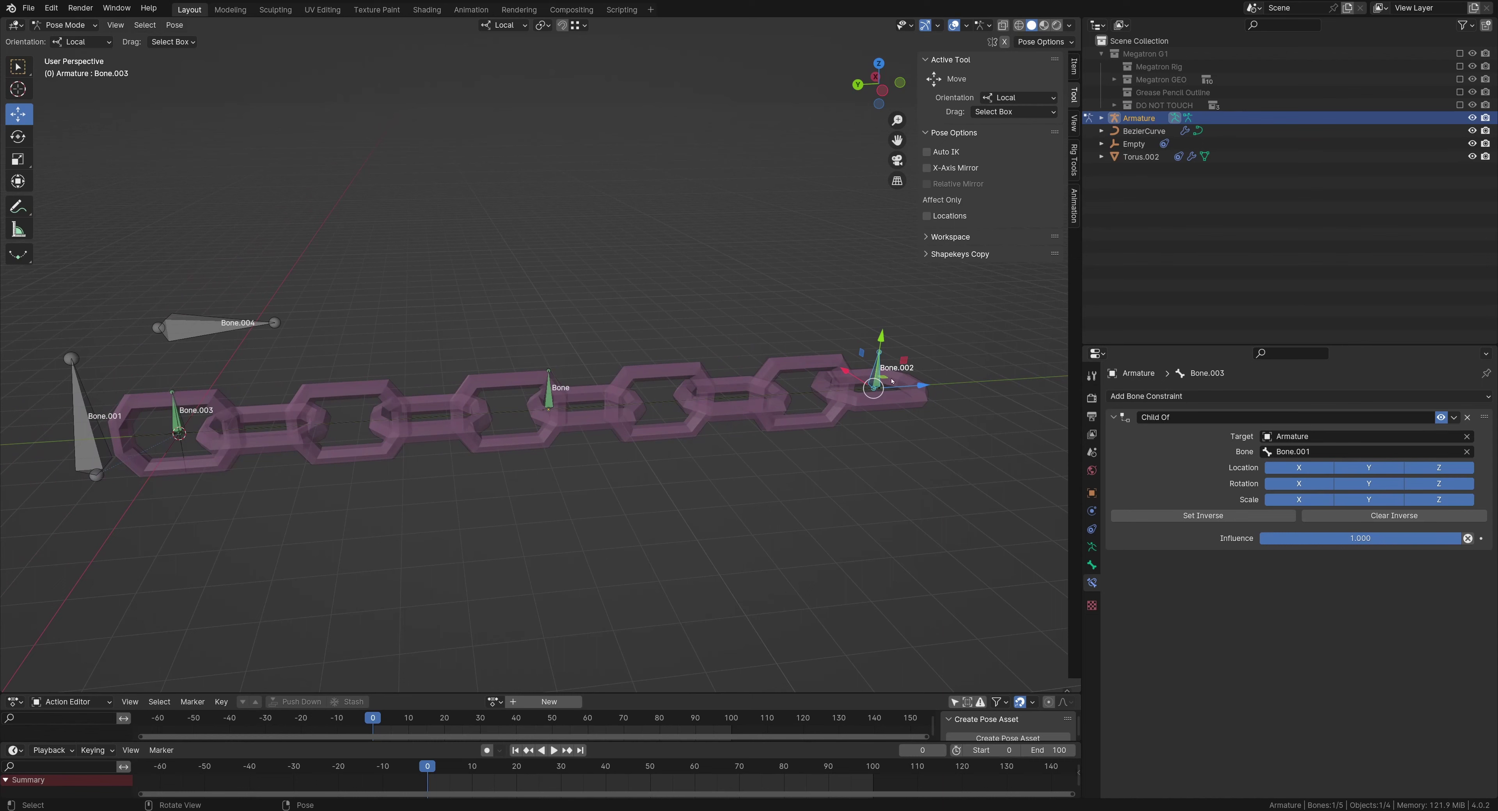
left_click(907, 431)
left_click(875, 383)
middle_click_drag(402, 377, 458, 387, "shift")
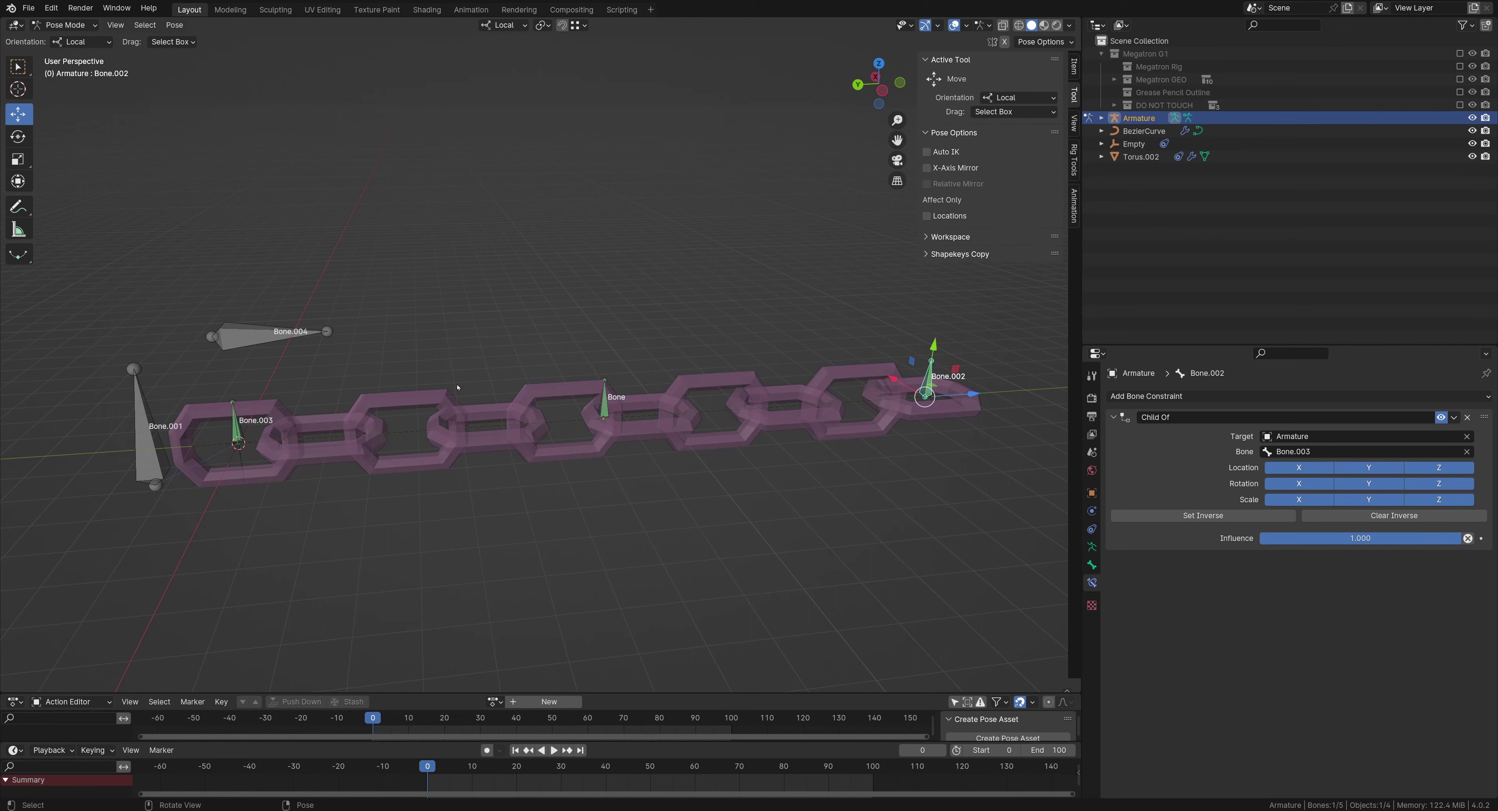
Try raising the middle Bone about 0.8 m along its local Y axis, and undo the move
left_click(602, 410)
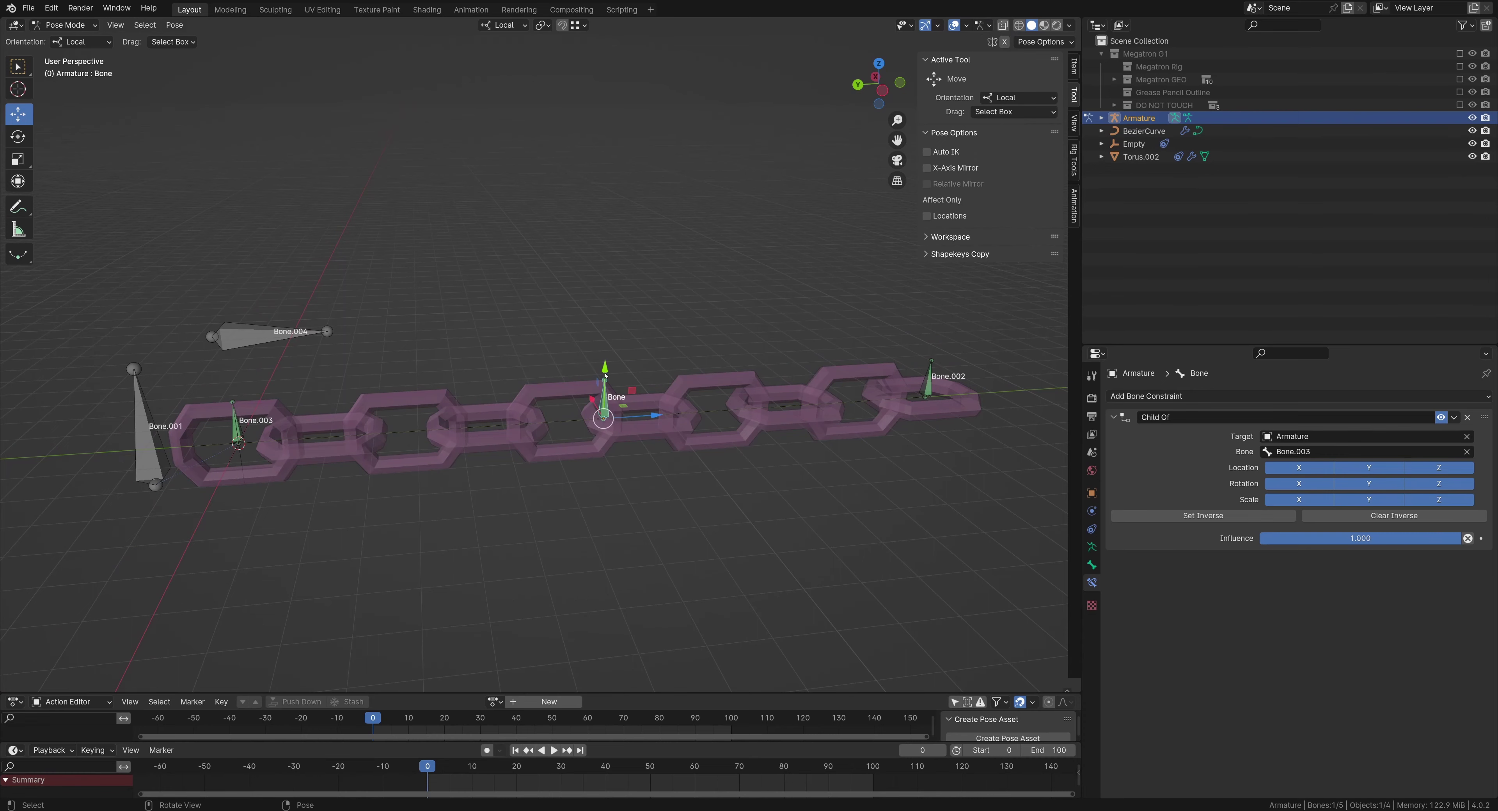
left_click_drag(608, 365, 618, 328)
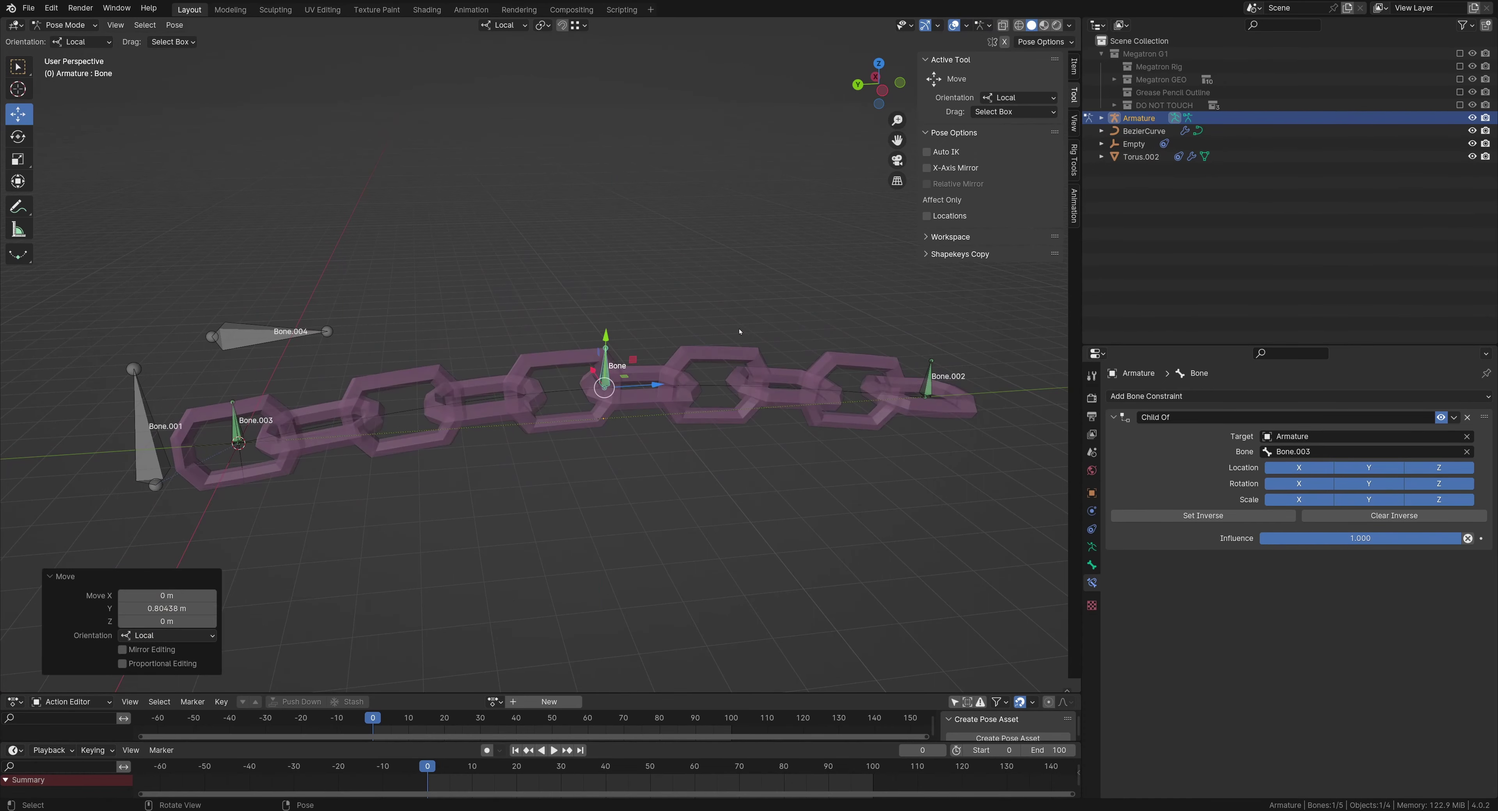
key("ctrl+z")
Try moving Bone.002 freely toward the middle of the chain, and undo the move
left_click(926, 389)
left_click(924, 384)
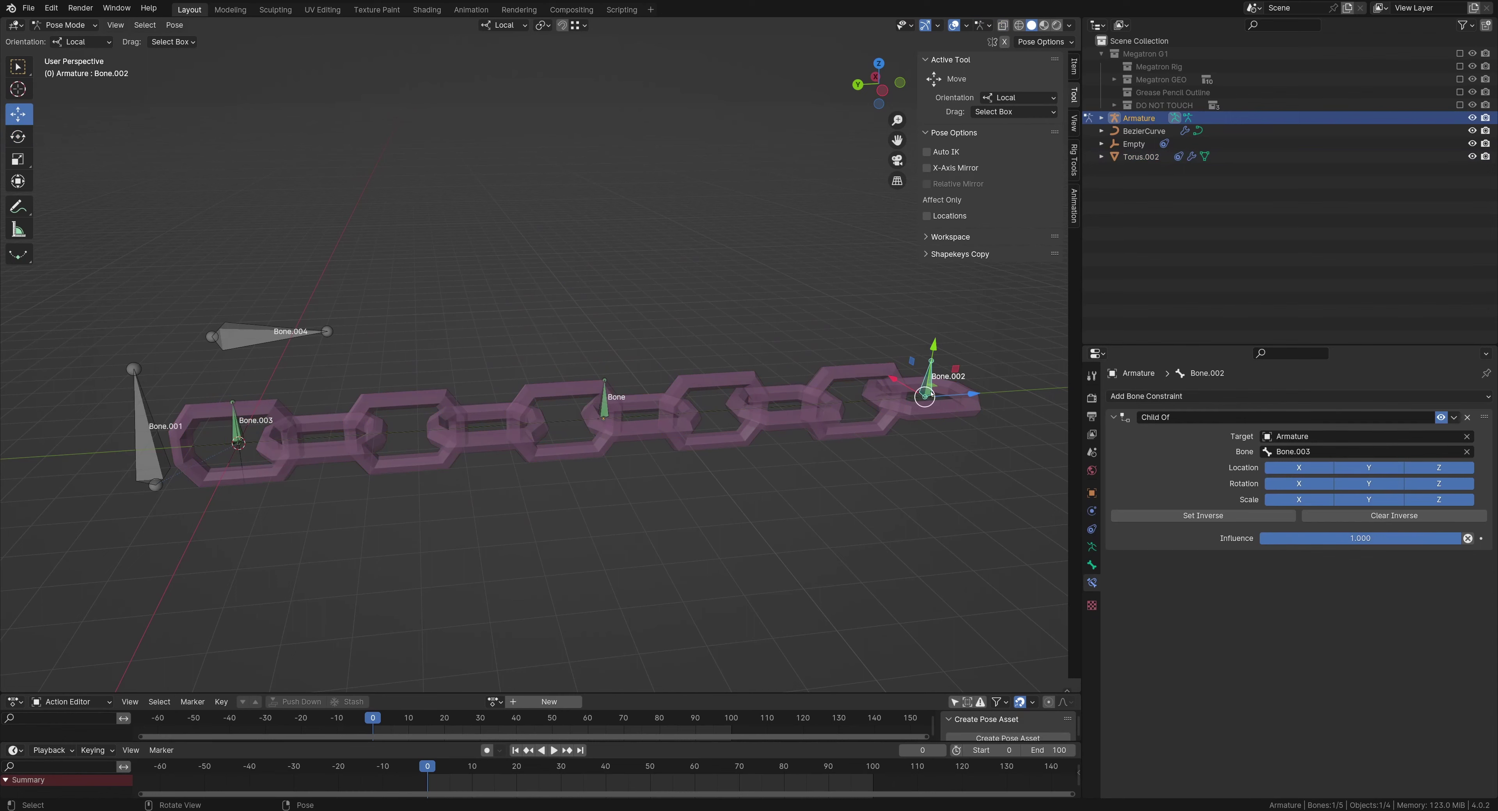
left_click_drag(925, 396, 806, 385)
key("ctrl+z")
middle_click_drag(678, 388, 629, 393, "shift")
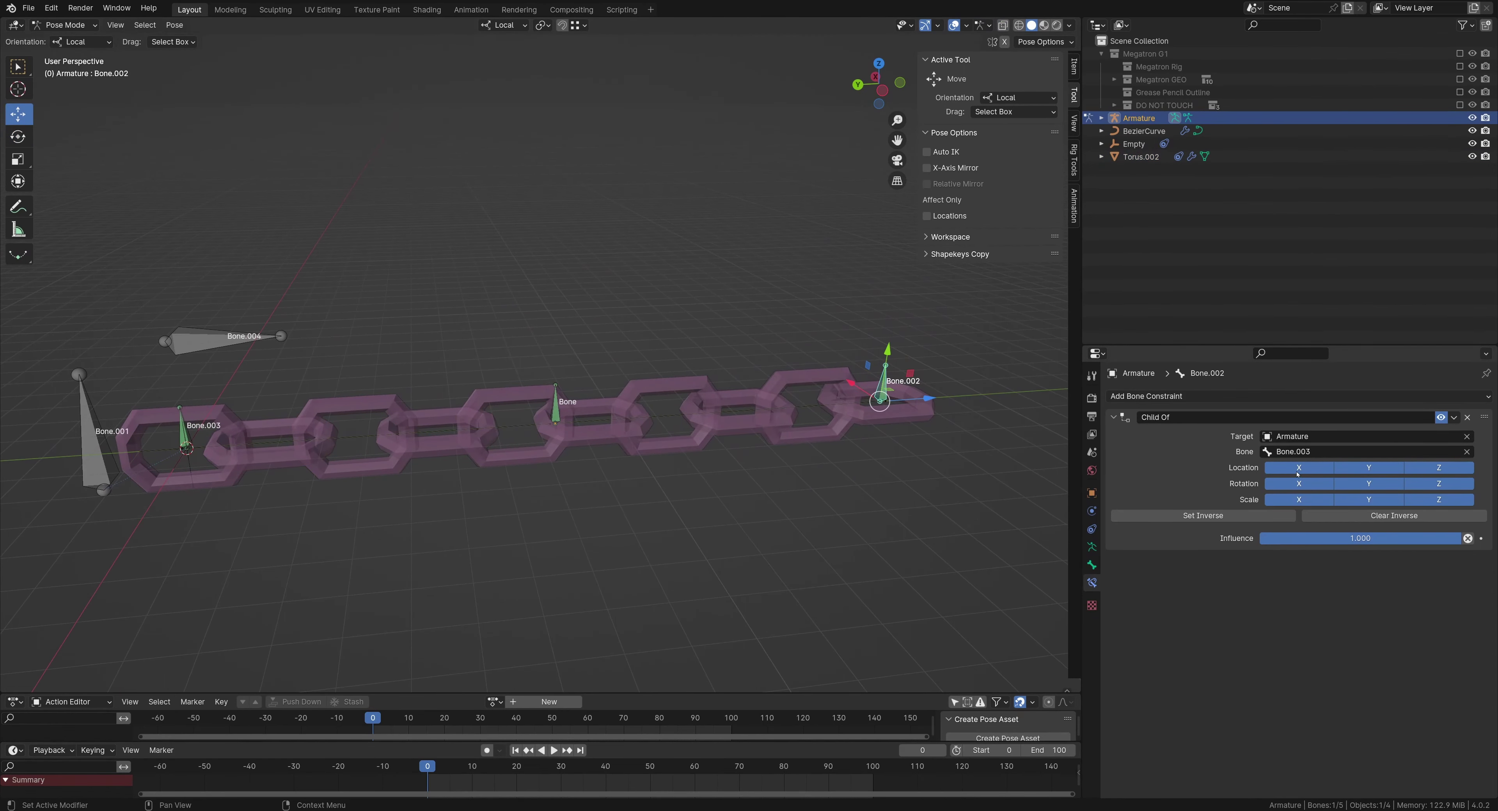
Try moving the middle Bone and Bone.003 upward to bend the chain, and undo the moves
mouse_move(646, 400)
middle_mouse_down()
mouse_move(680, 397)
mouse_move(626, 393)
middle_mouse_up()
left_click(651, 410)
middle_click_drag(626, 394, 612, 393)
left_click(595, 389)
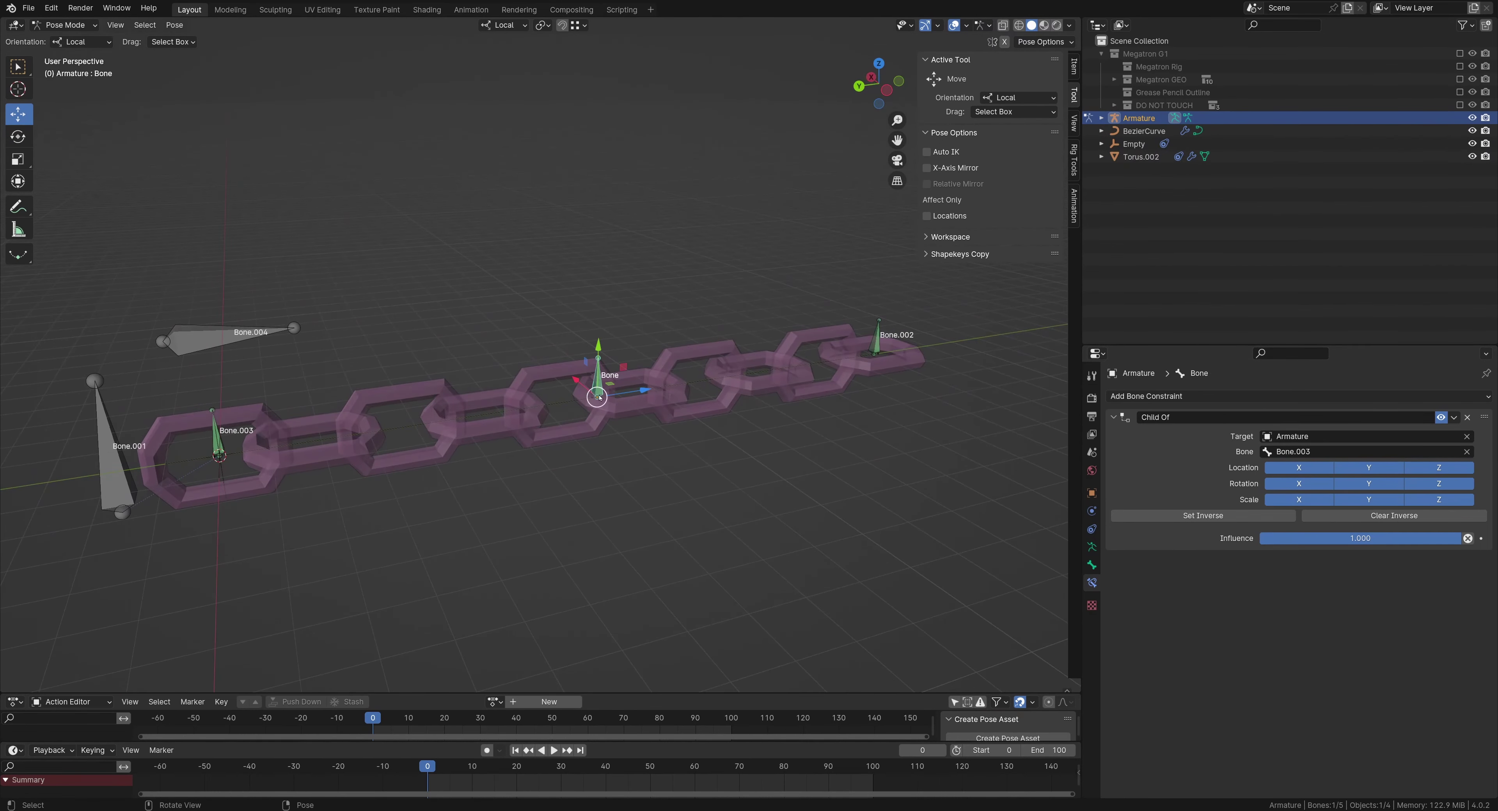
left_click_drag(599, 396, 612, 298)
left_click(217, 443)
left_click_drag(218, 454, 267, 385)
key("ctrl+z")
key("ctrl+z")
key("ctrl+z")
left_click(507, 262)
Select Bone.001 in Pose Mode and inspect its bone properties
middle_click_drag(392, 387, 466, 394, "shift")
key("ctrl+Tab")
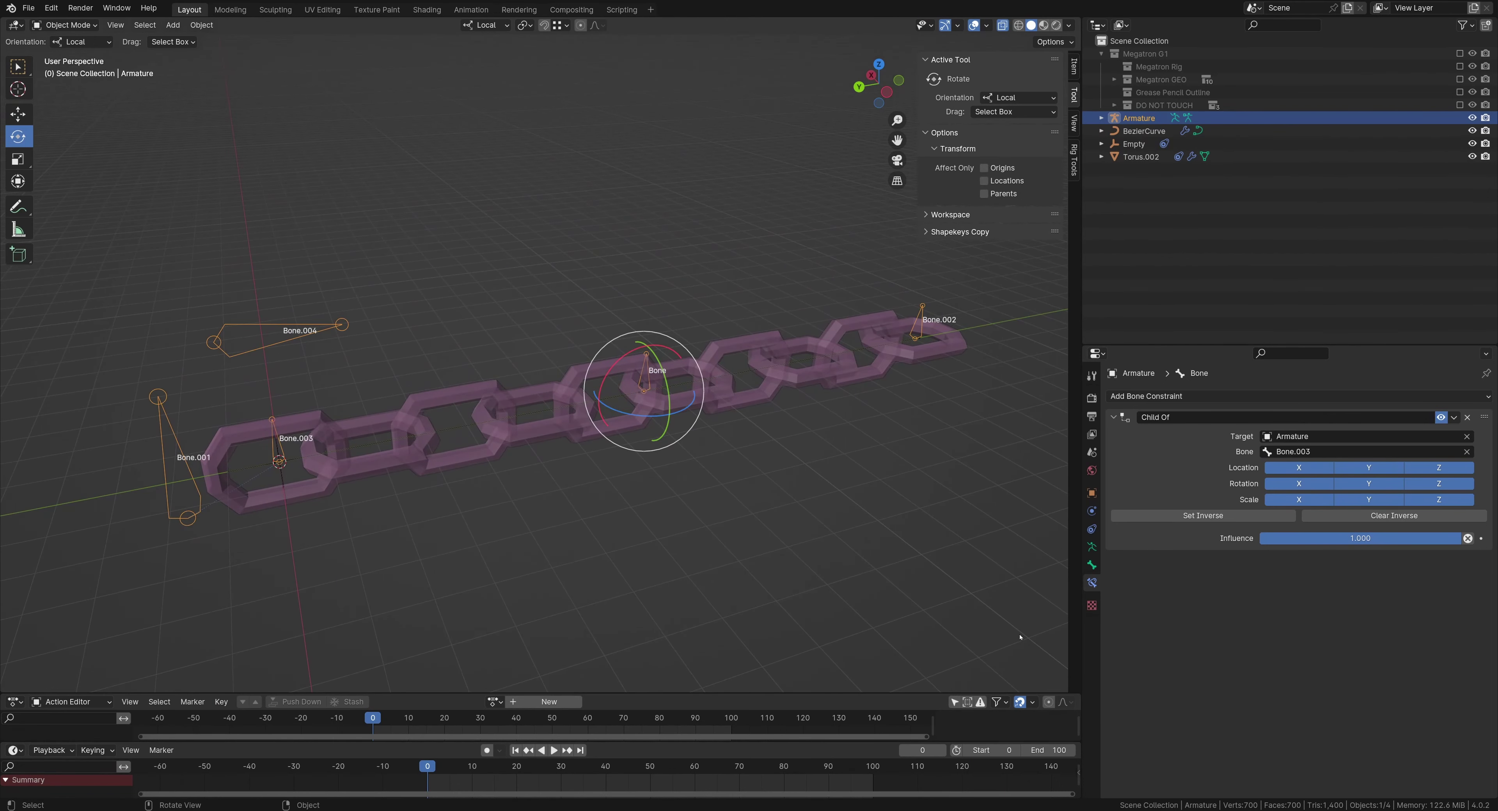
middle_click_drag(380, 549, 599, 498, "shift")
key("ctrl+Tab")
left_click(424, 414)
middle_click_drag(680, 535, 709, 544, "shift")
left_click(1091, 565)
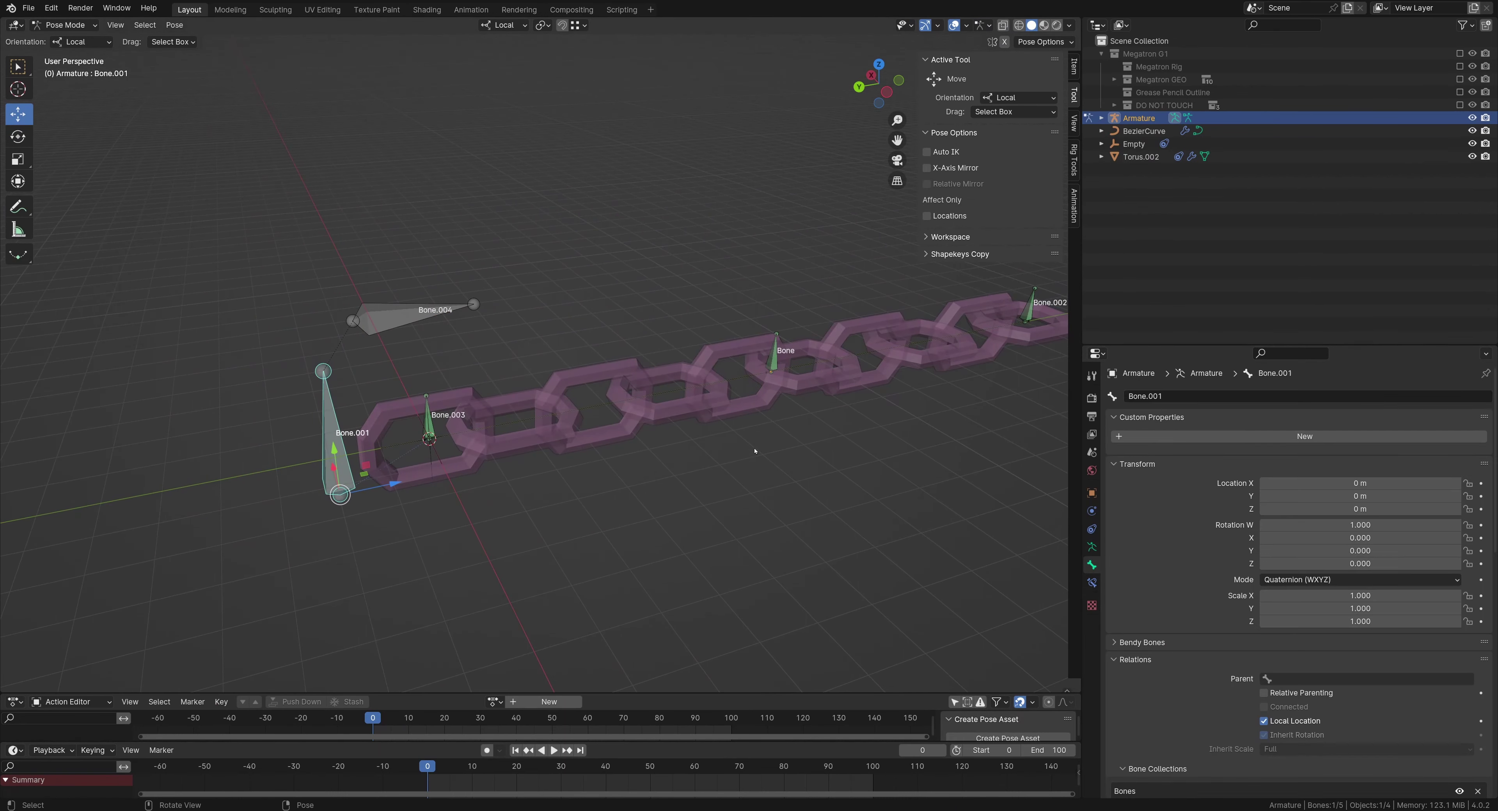
middle_click_drag(754, 451, 579, 438)
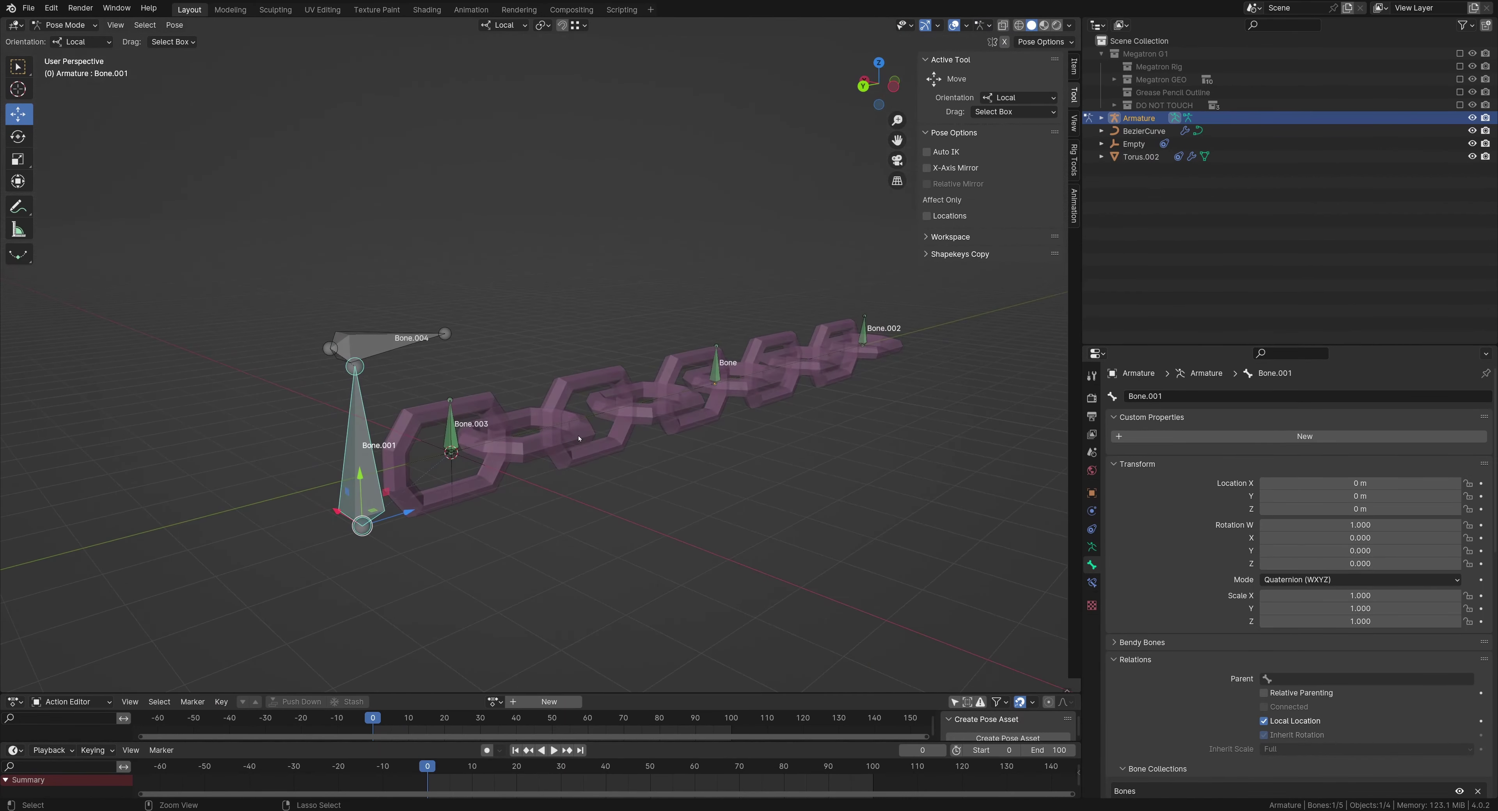
Return to Object Mode, select the chain mesh Torus.002 and show its modifiers
key("ctrl+Tab")
left_click(551, 451)
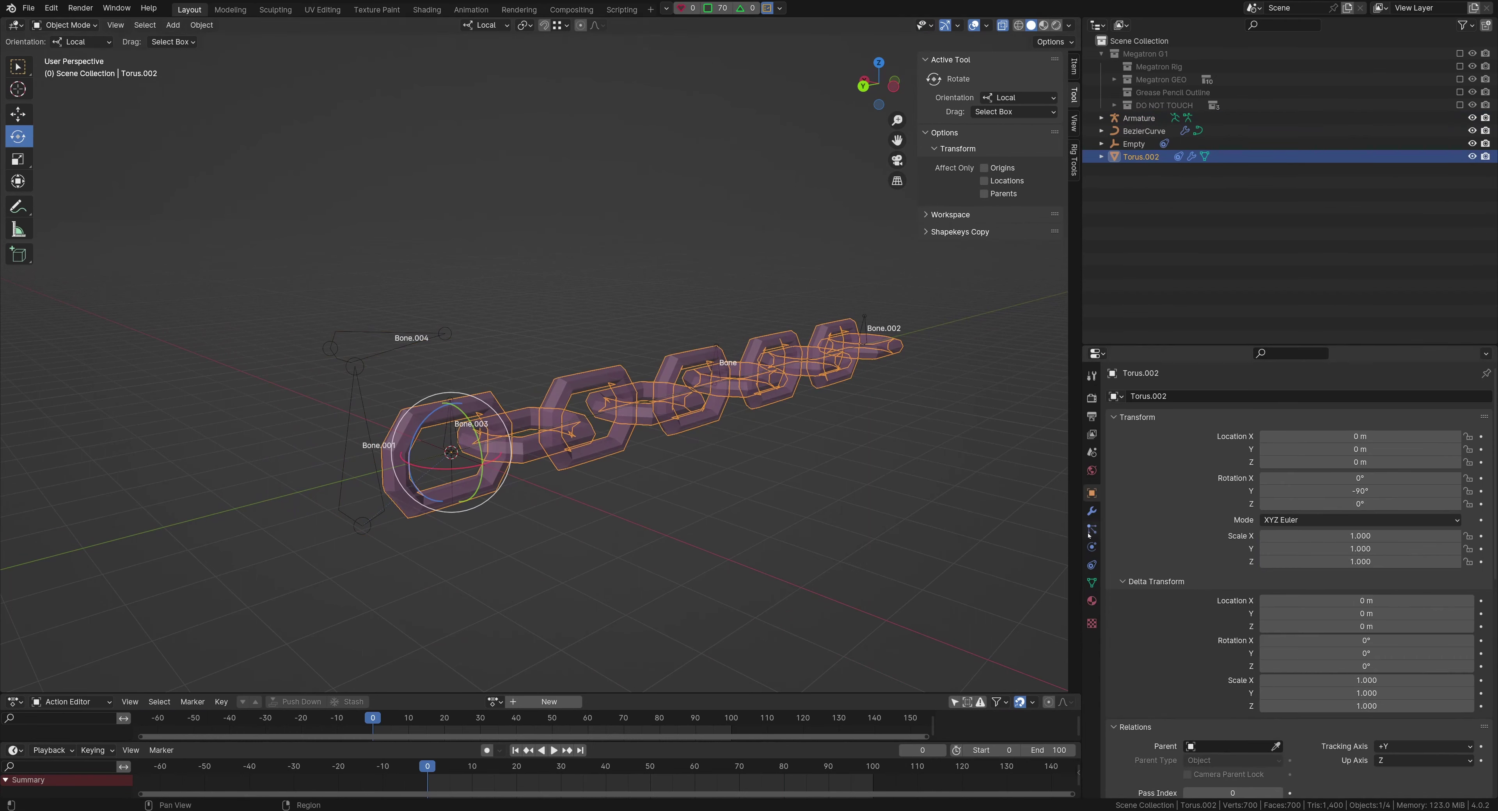
left_click(1092, 510)
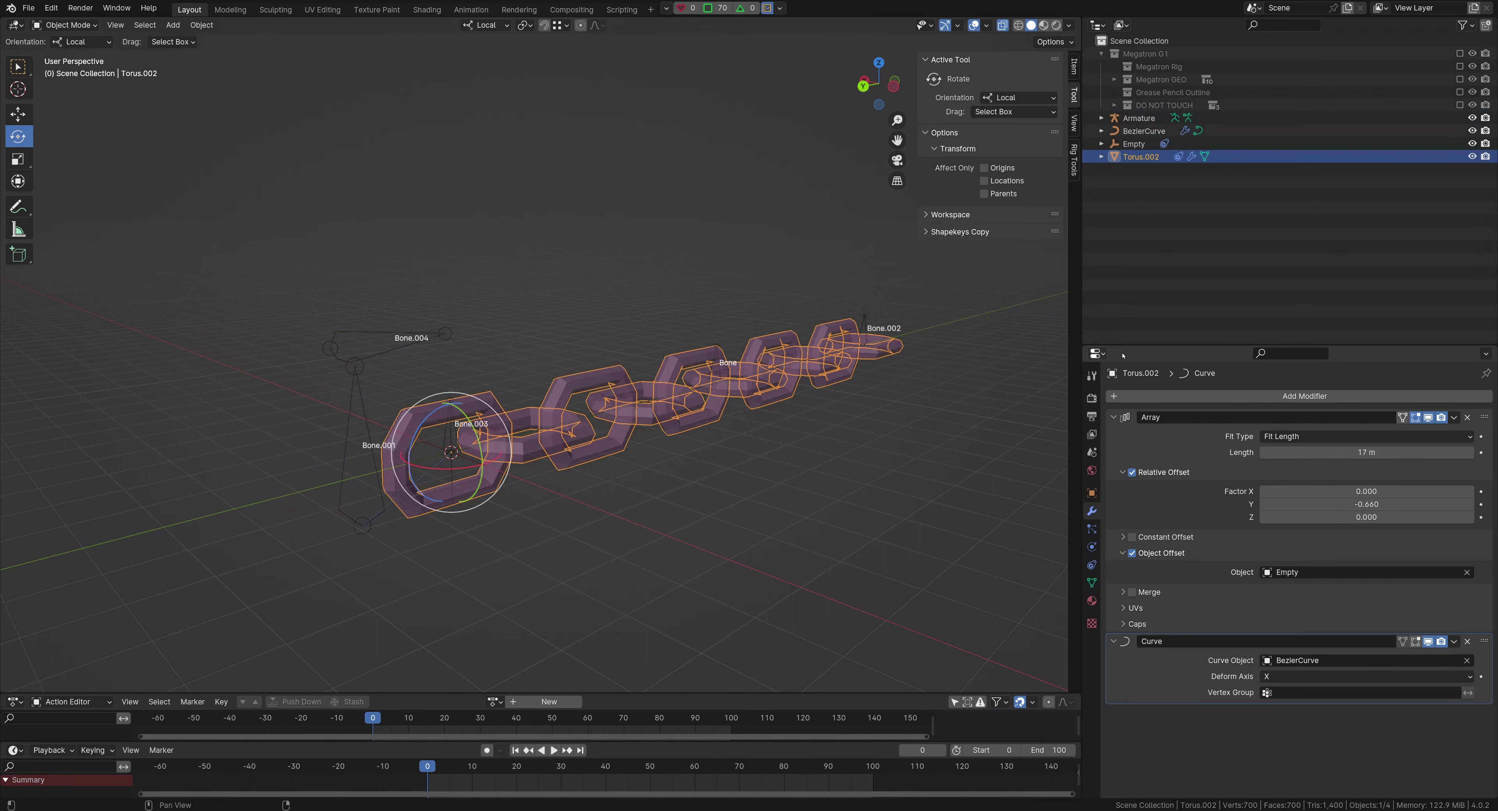
Set the Array modifier's fit length to about 18 m and add a driver to that length
mouse_move(1331, 451)
left_mouse_down()
mouse_move(1309, 452)
mouse_move(1343, 450)
left_mouse_up()
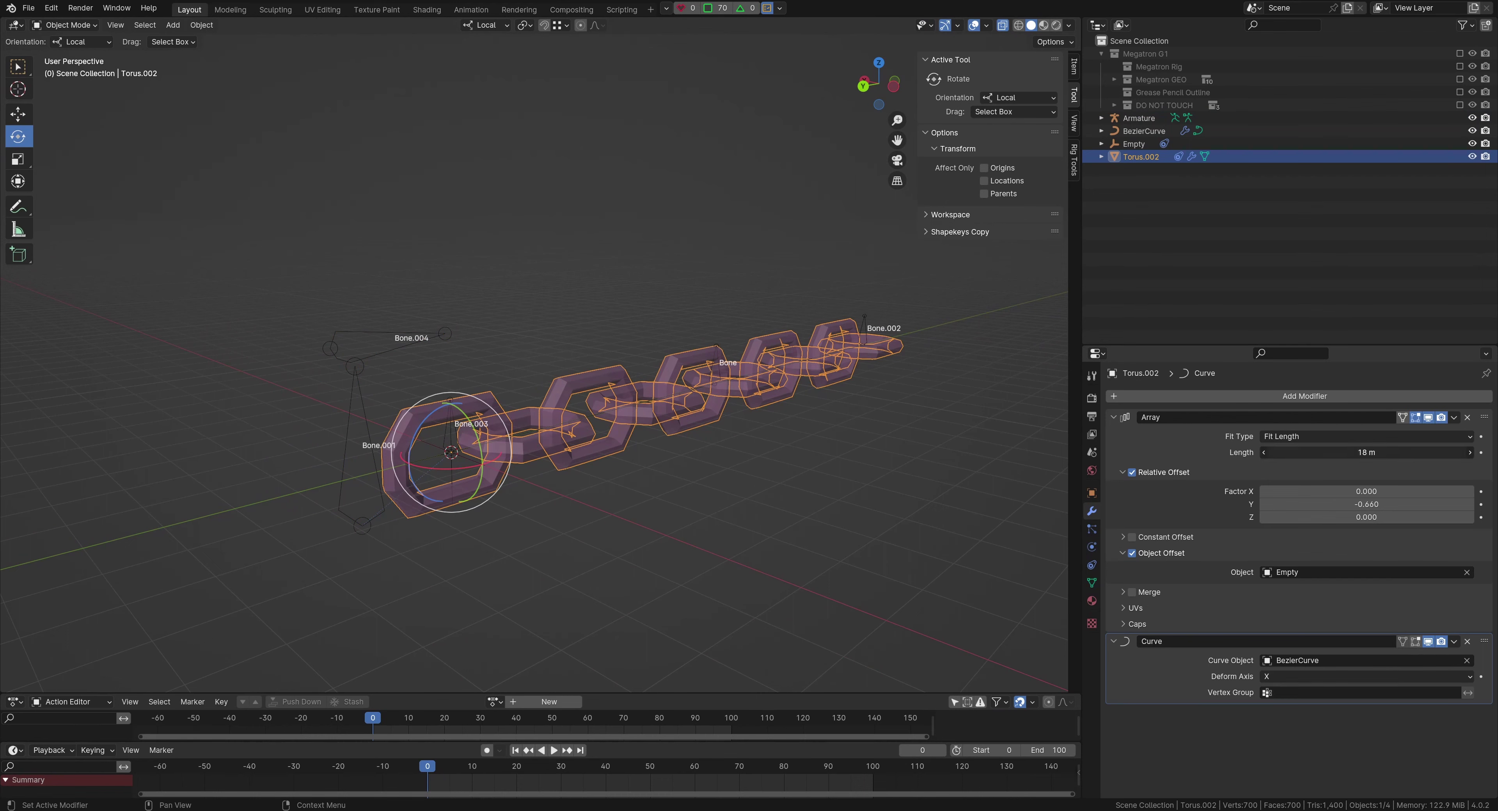
right_click(1343, 453)
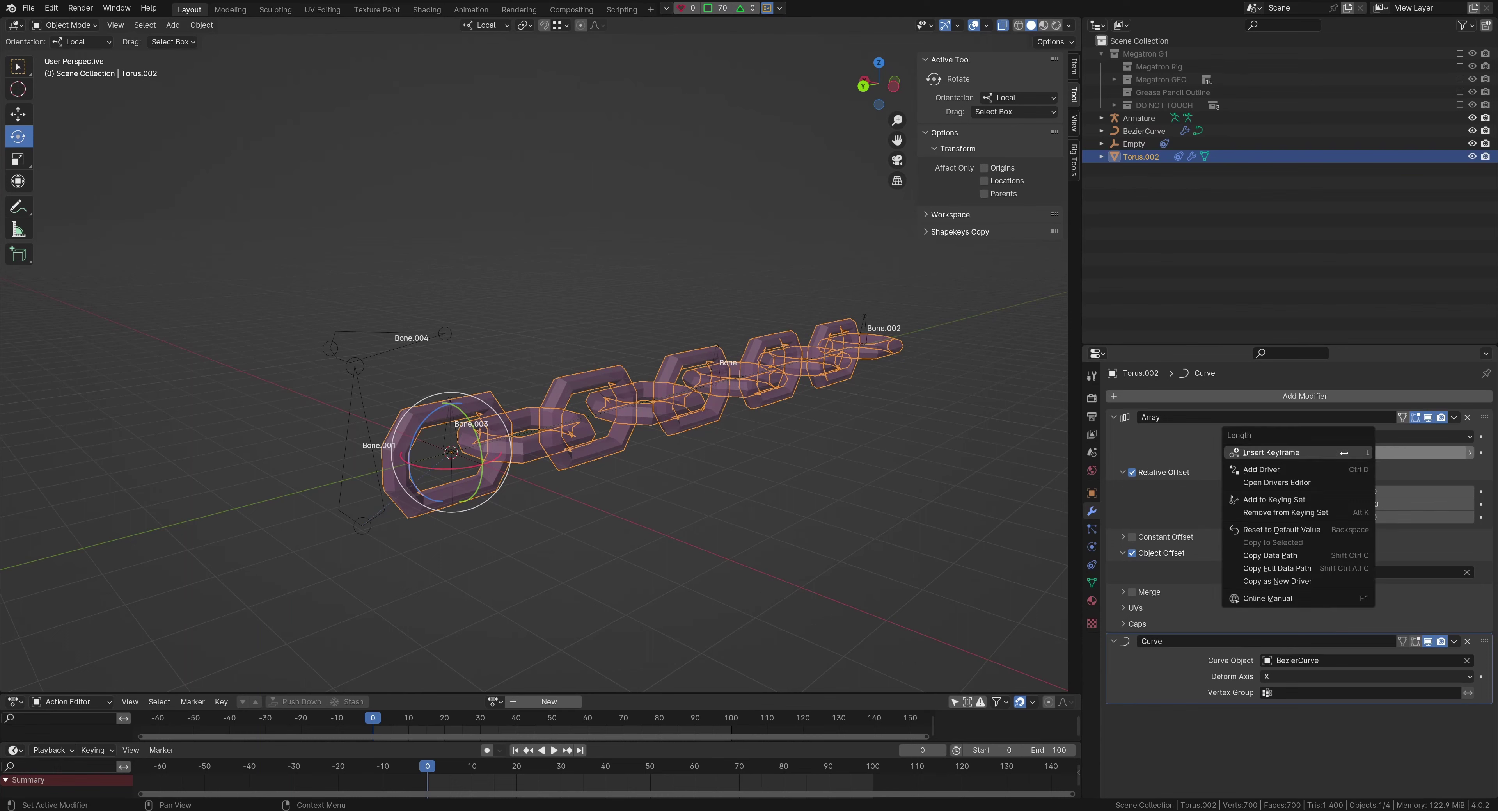
left_click(1324, 468)
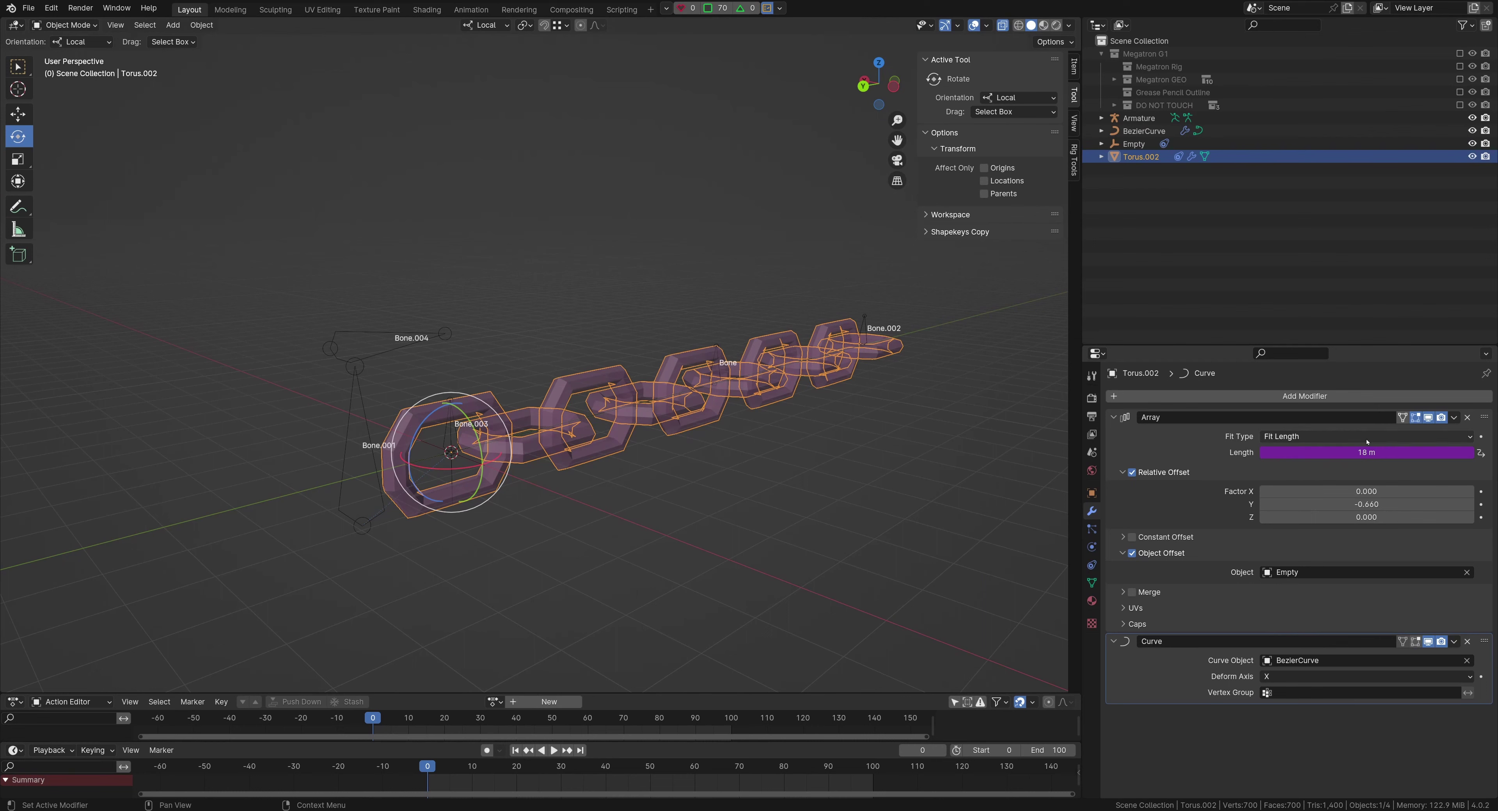
Edit the length driver so its input variable reads Bone.004 of the Armature object
right_click(1296, 454)
left_click(1296, 474)
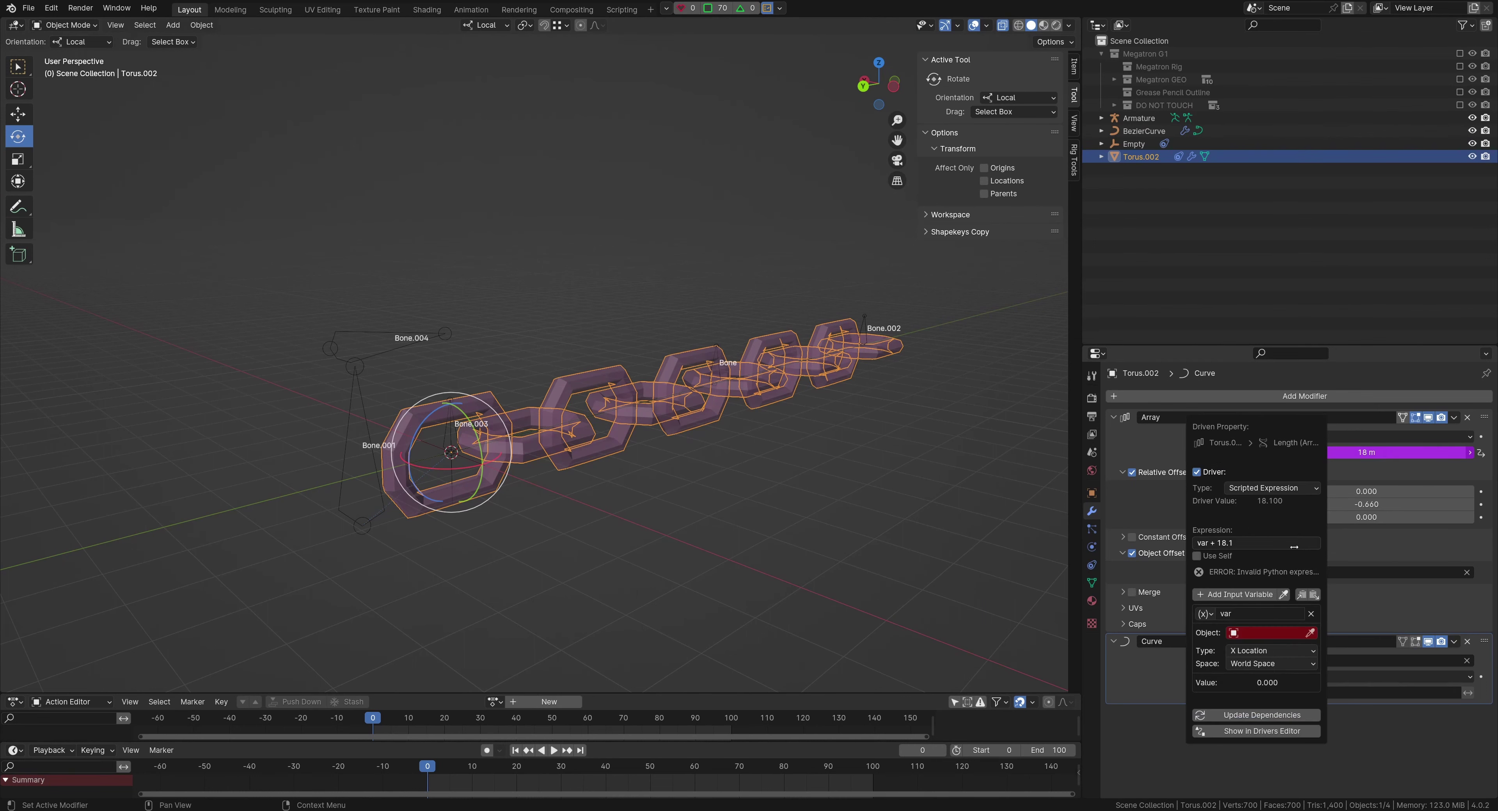
left_click(1251, 634)
type("arm")
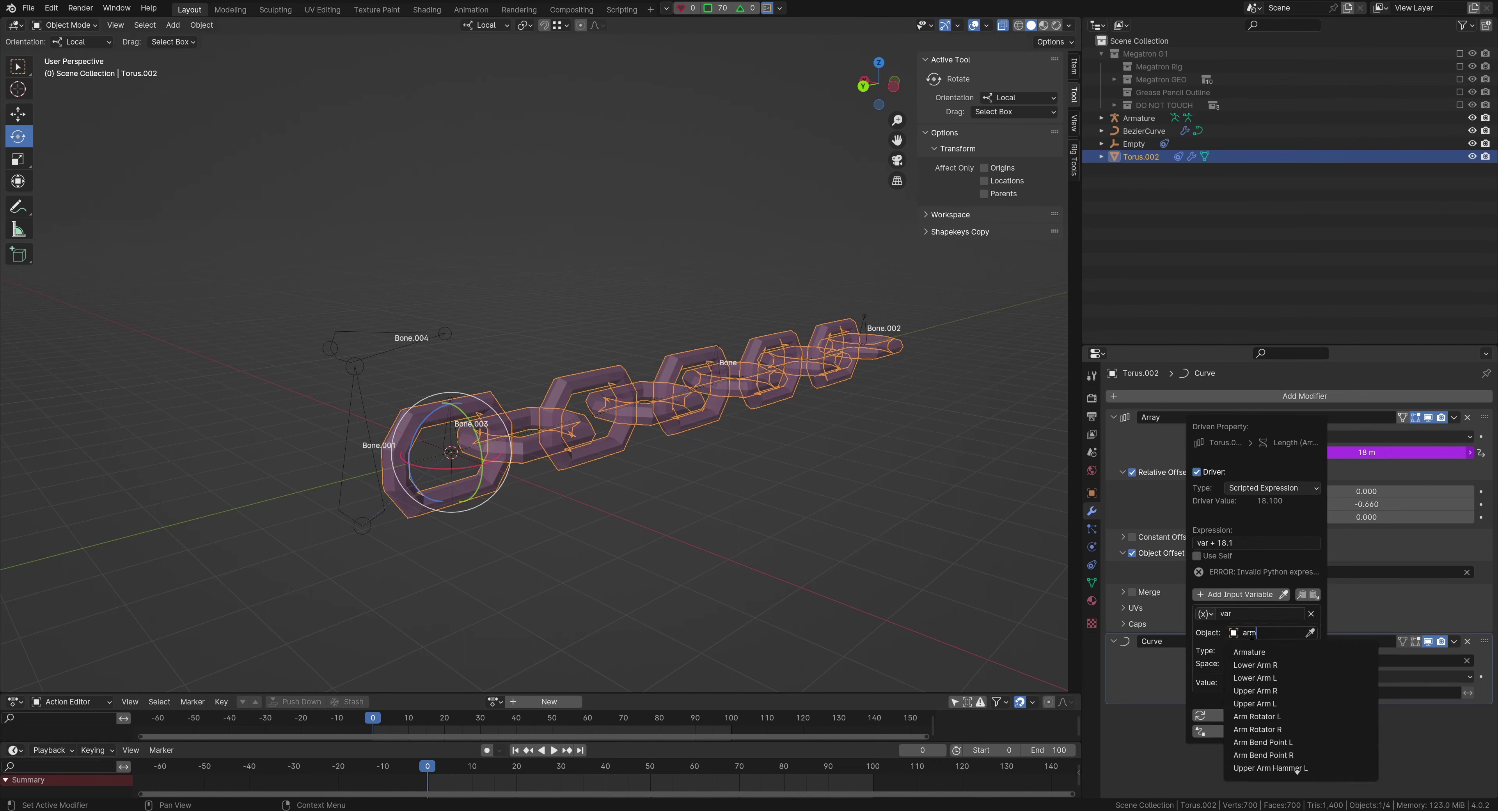
left_click(1253, 647)
left_click(1252, 634)
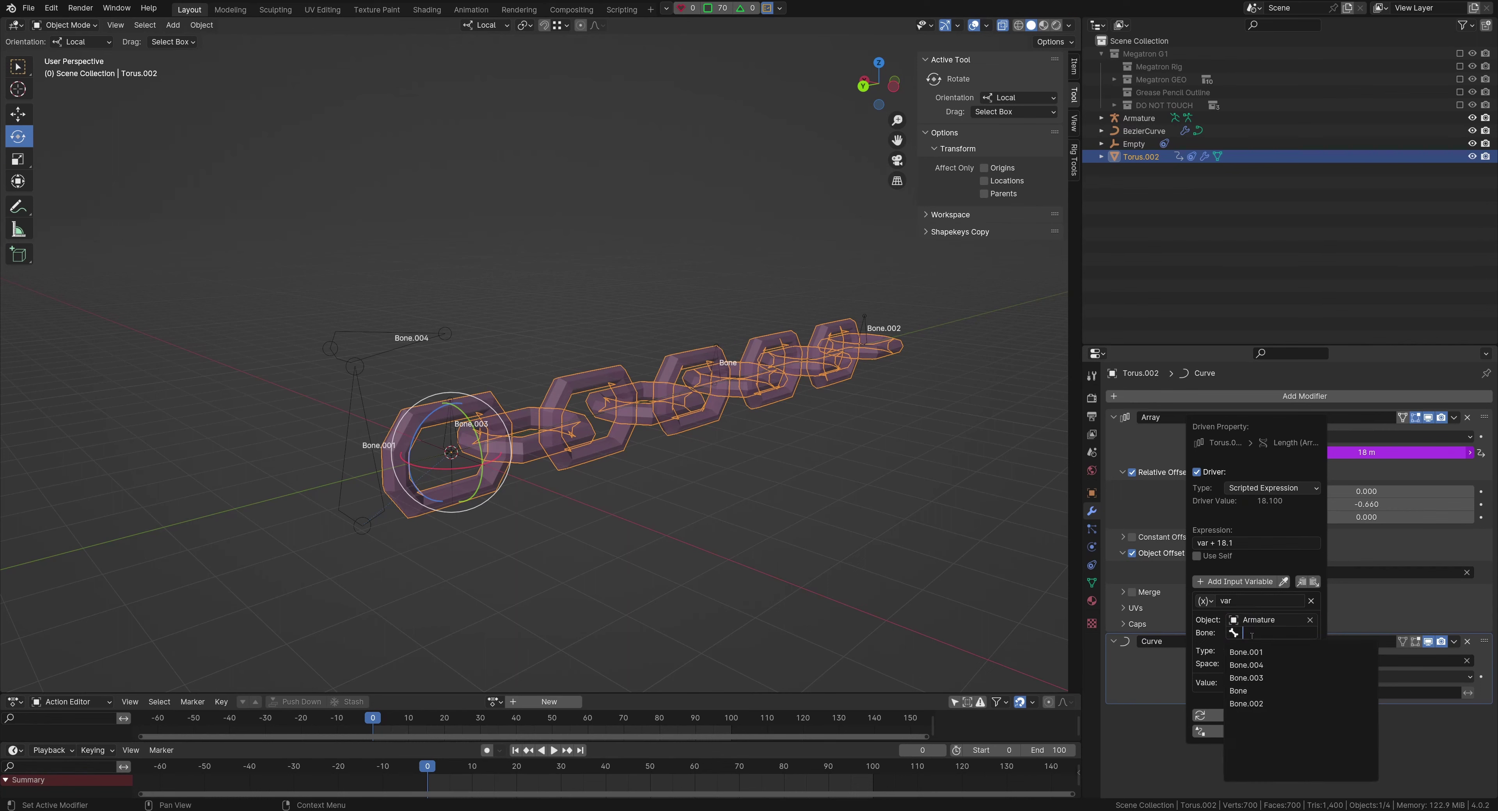
left_click(1254, 665)
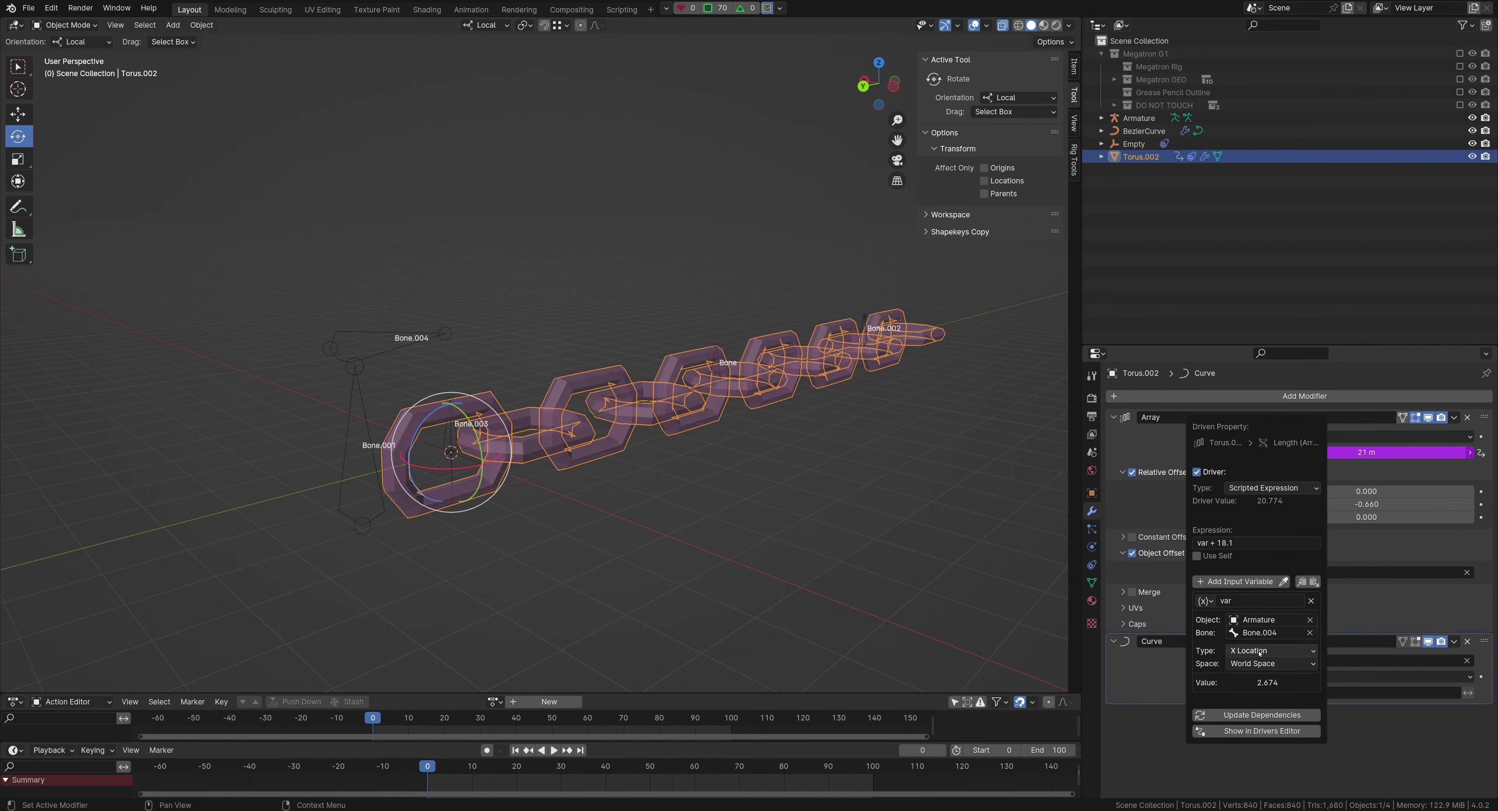
left_click(1261, 654)
left_click(1260, 652)
In Pose Mode, try moving the armature's Bone.004 about 3.6 m along its local Y axis, and undo the move
left_click(399, 337)
key("ctrl+Tab")
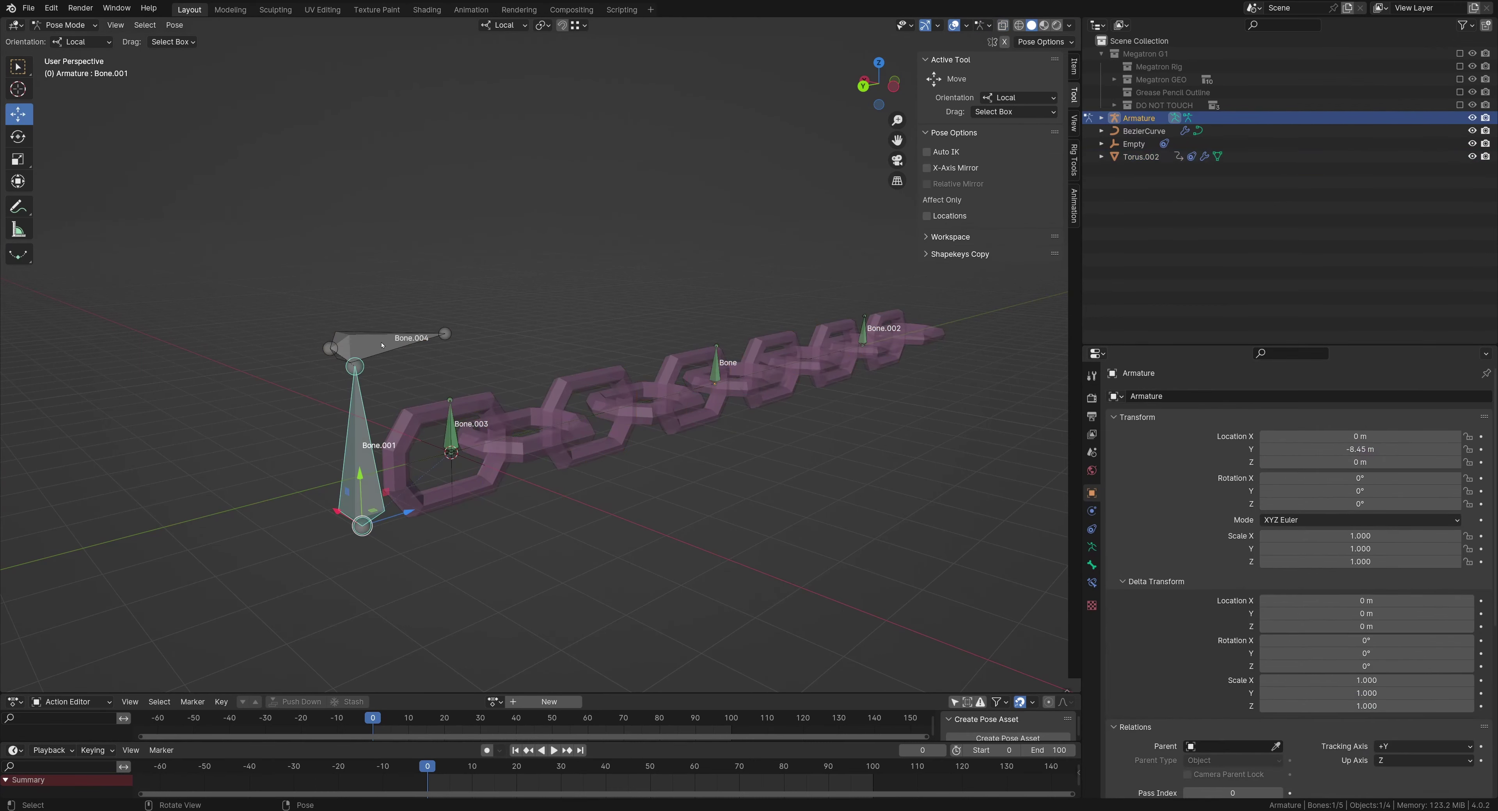
left_click(414, 337)
middle_click_drag(467, 347, 401, 350)
scroll(392, 329, "down", 3)
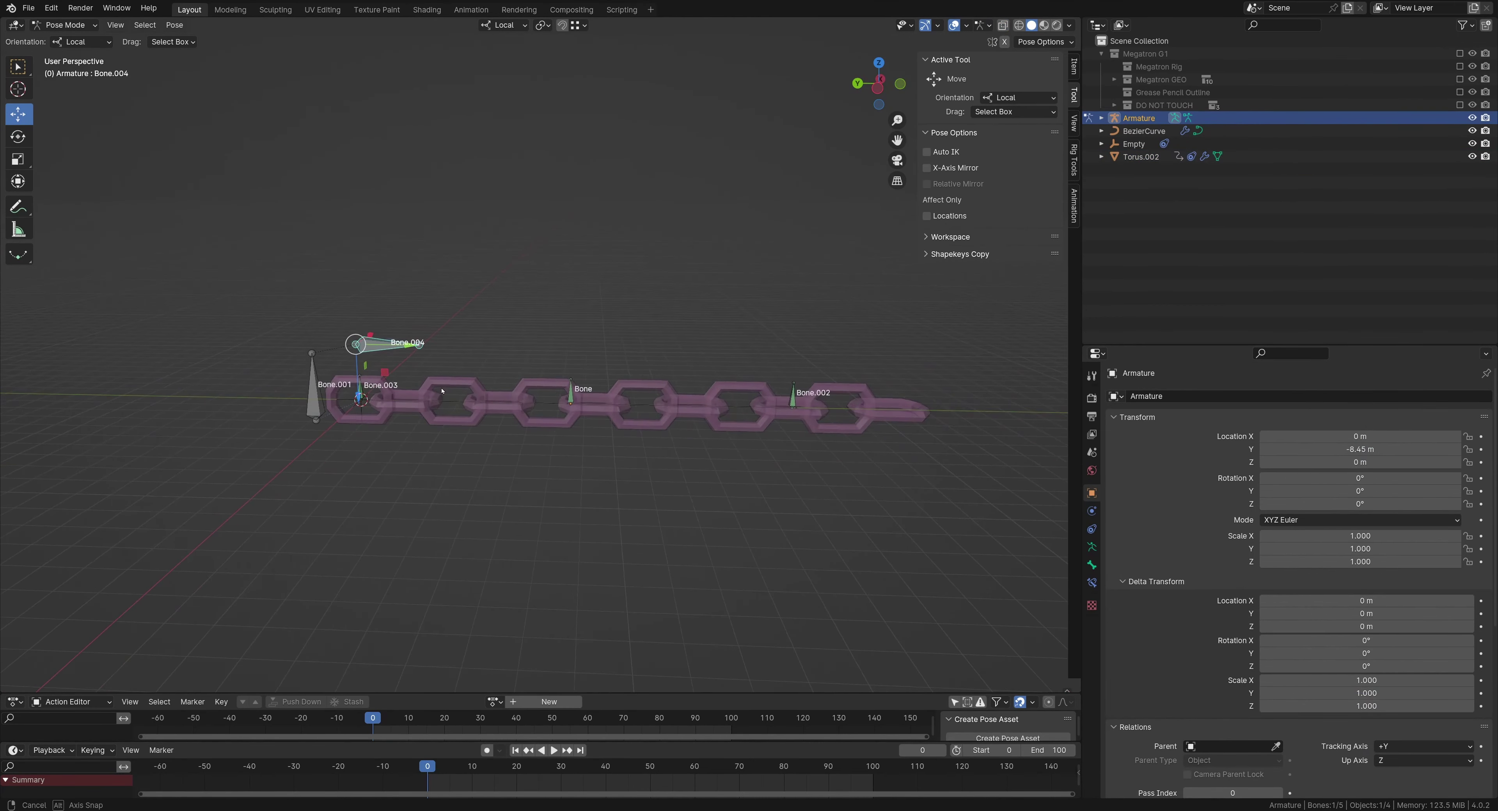
key("g")
key("y")
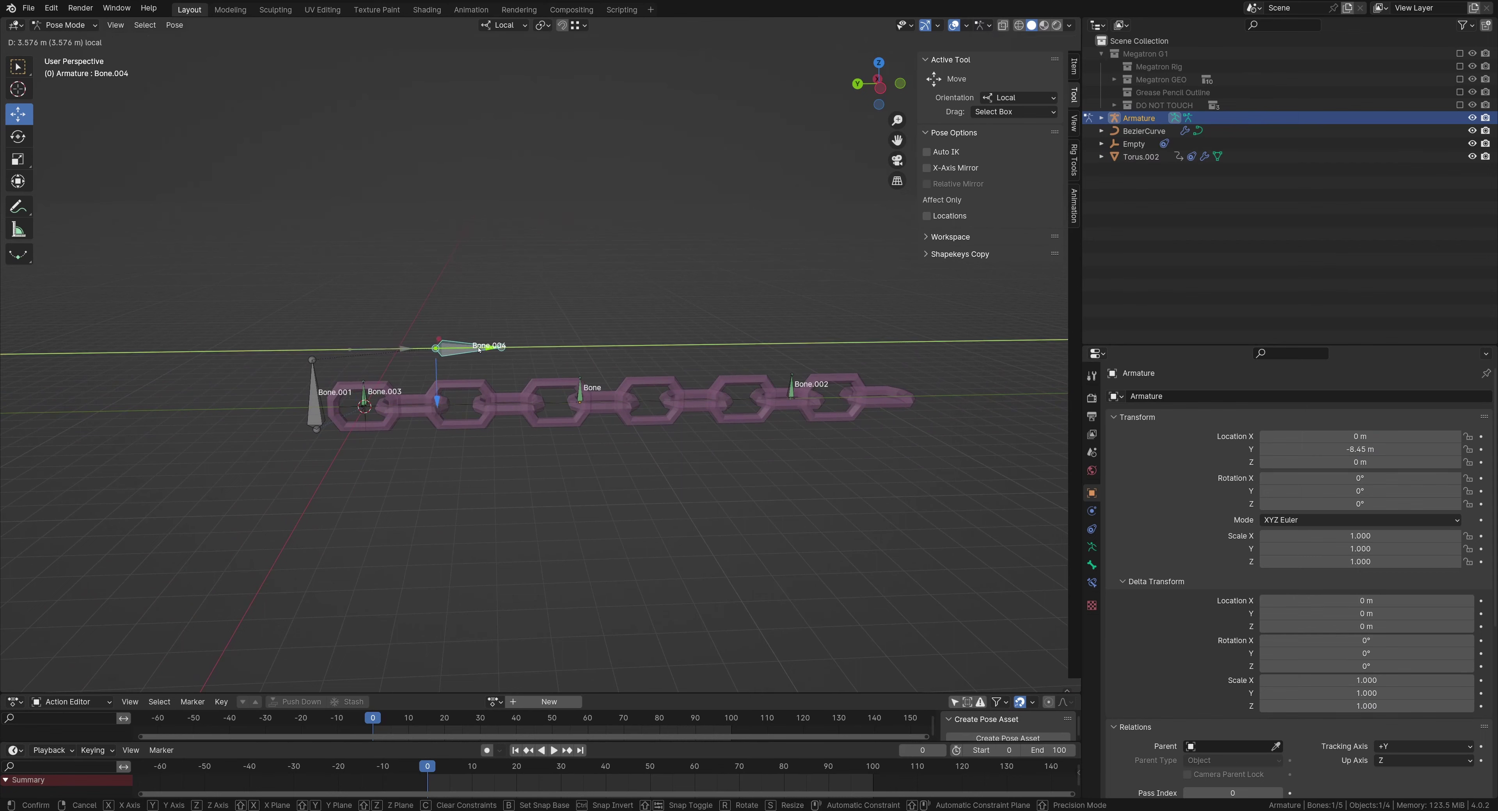
left_click(435, 344)
key("ctrl+z")
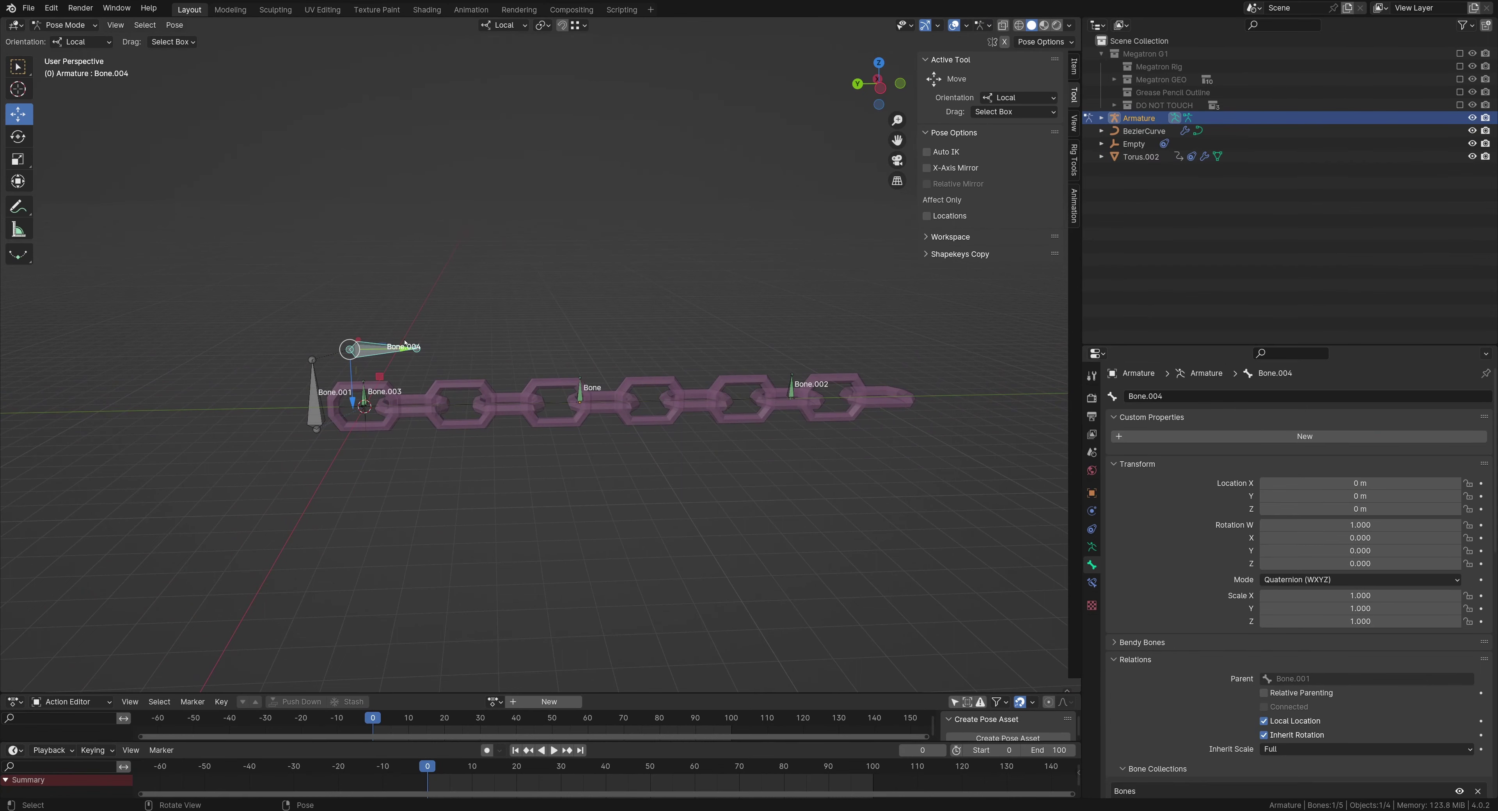
Repeat the local Y move of Bone.004 by about 4.6 m and undo it
key("g")
key("y")
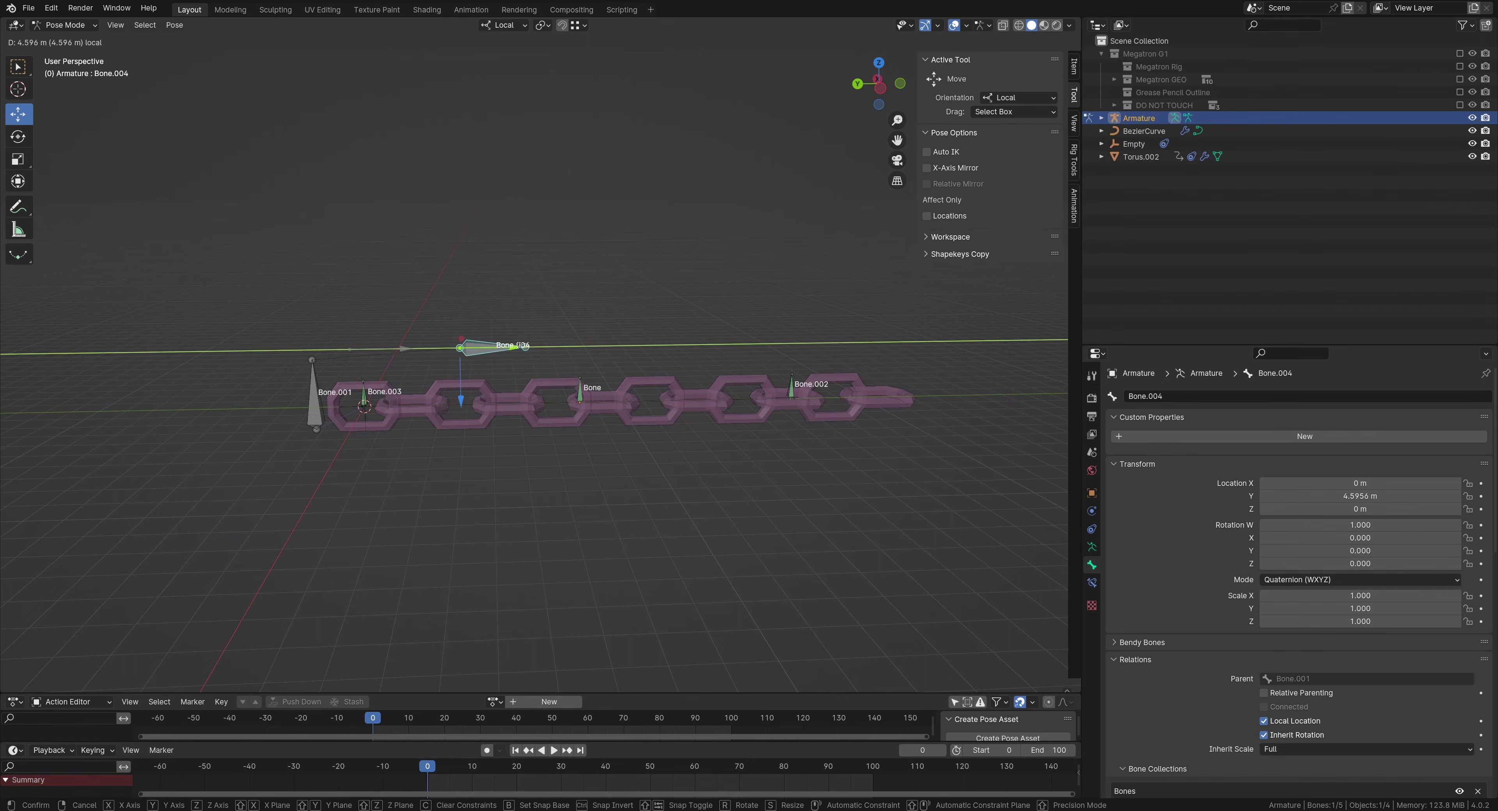
left_click(518, 348)
key("ctrl+z")
Return to Object Mode, select the chain mesh and set its Array length driver variable to Y Location in Local Space
middle_click_drag(444, 458, 646, 466, "shift")
middle_click_drag(646, 506, 653, 474, "ctrl")
key("ctrl+Tab")
left_click(655, 473)
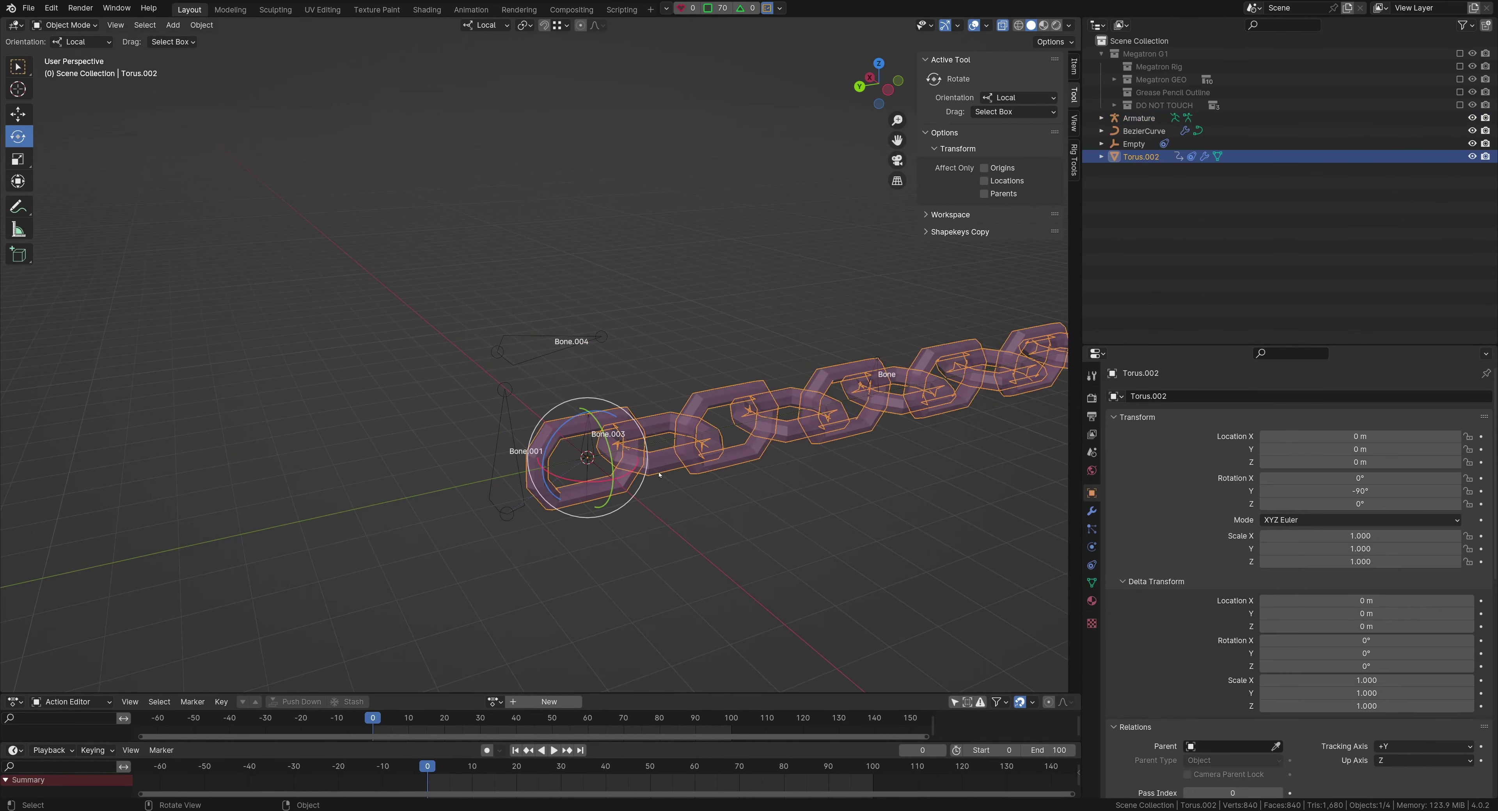
left_click(1091, 511)
right_click(1374, 453)
left_click(1367, 456)
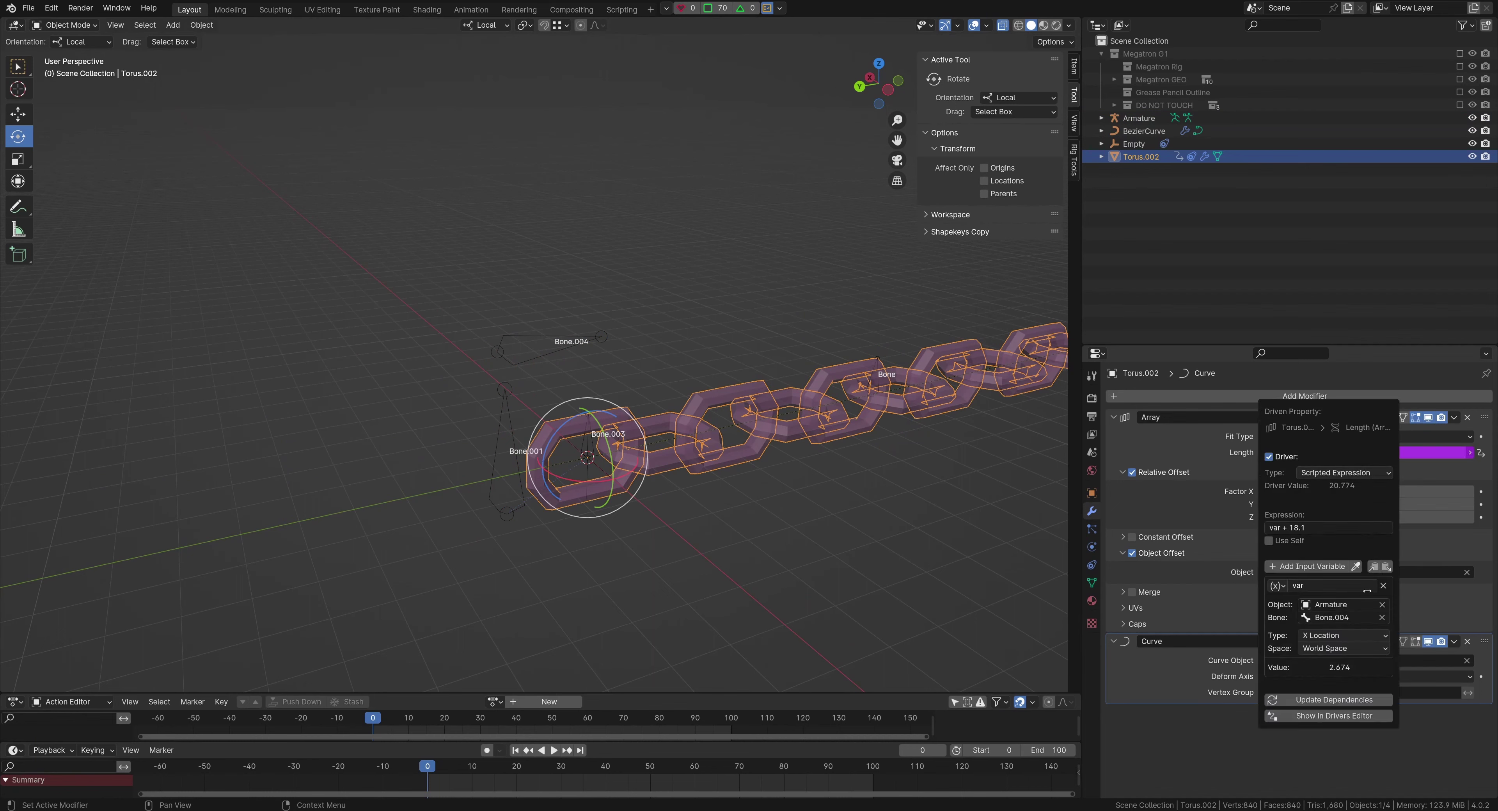
left_click(1338, 634)
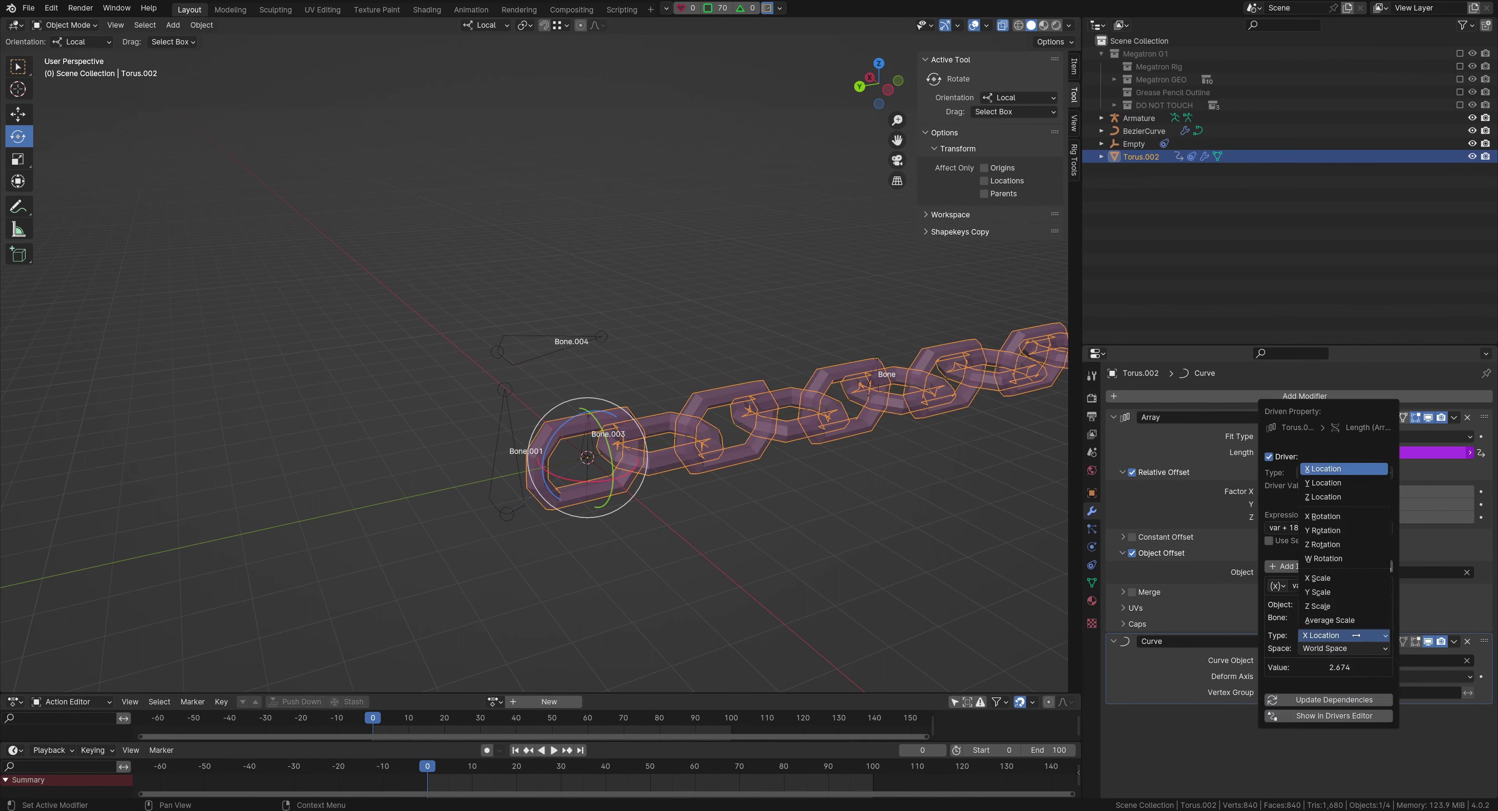
left_click(1324, 483)
left_click(1327, 648)
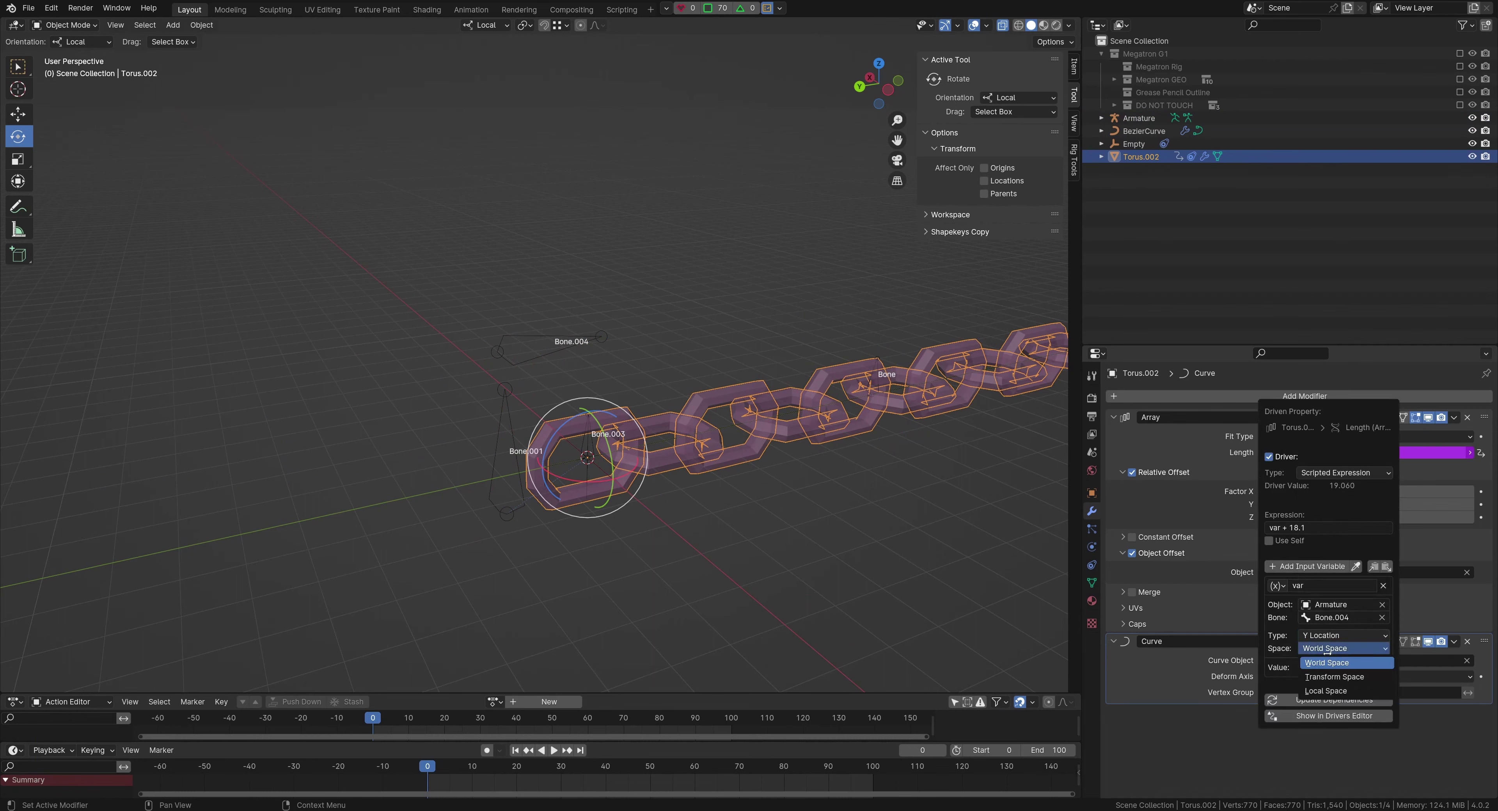
left_click(1326, 691)
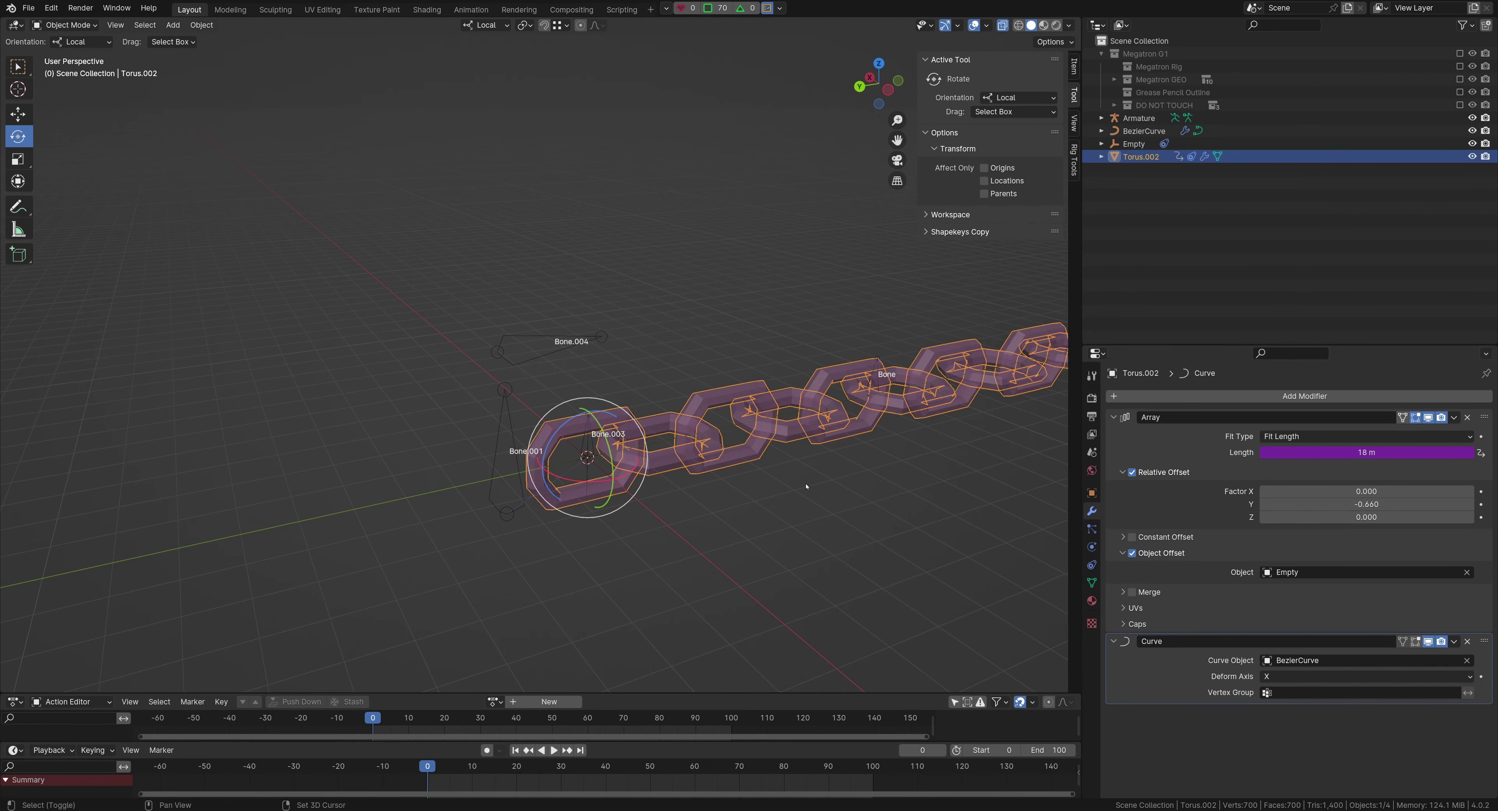
Remove the added constant from the length driver's expression, leaving only var
right_click(1349, 456)
left_click(1349, 458)
double_click(1311, 527)
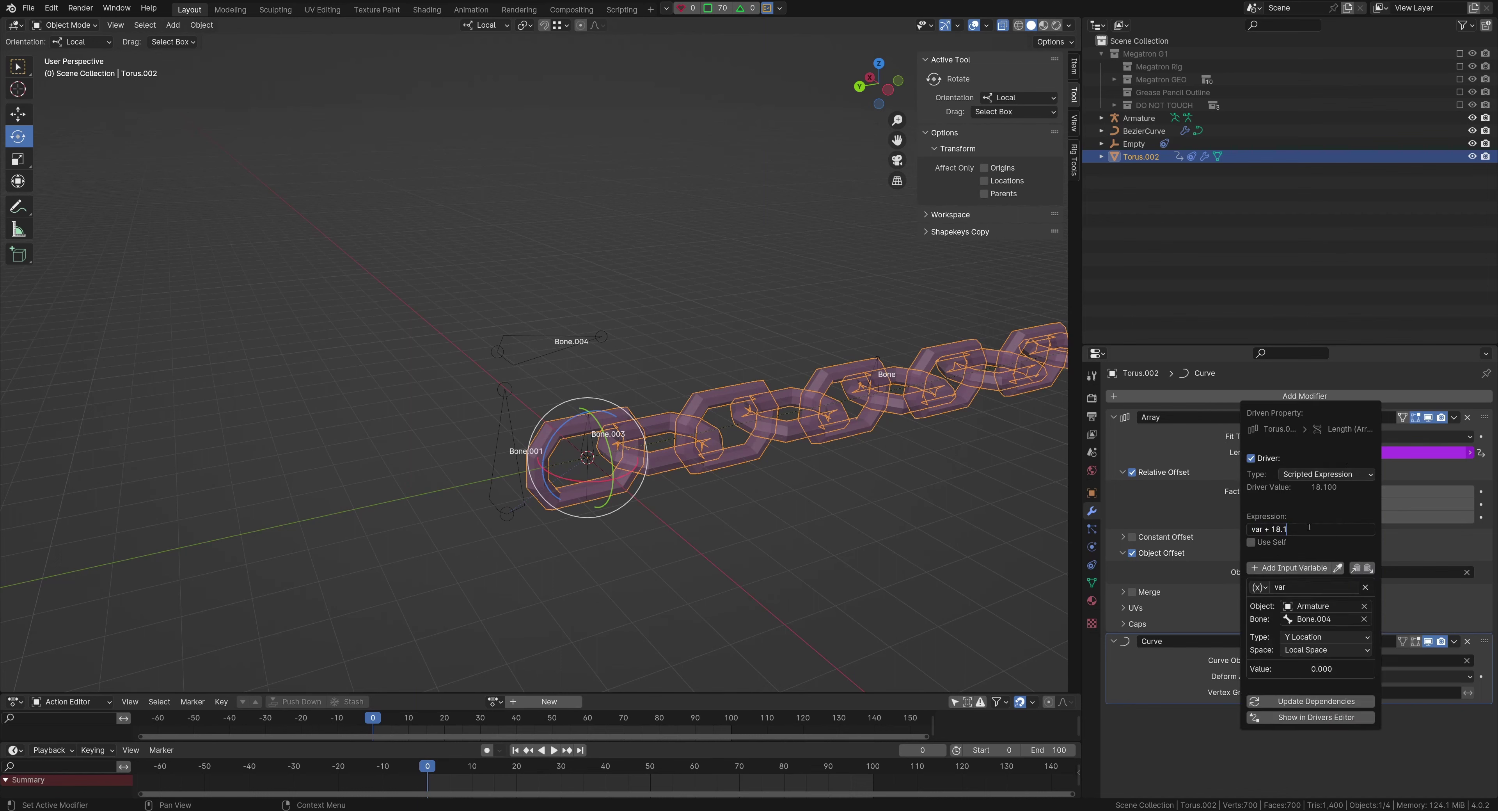
key("BackSpace")
key("BackSpace")
key("BackSpace")
key("BackSpace")
key("BackSpace")
key("BackSpace")
key("Return")
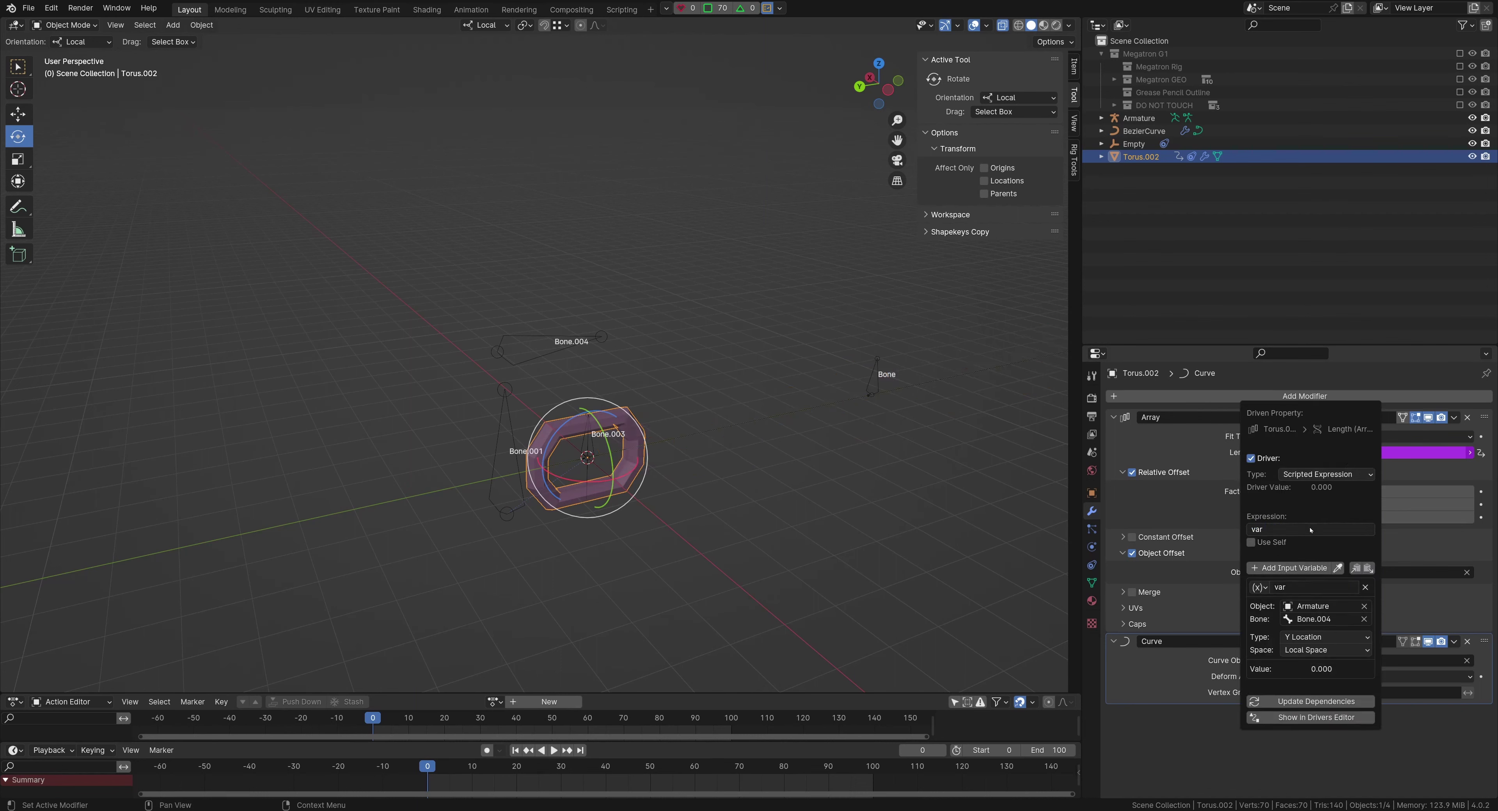
Change the length driver's scripted expression to var + 18
double_click(1293, 530)
type("18")
key("Return")
double_click(1276, 529)
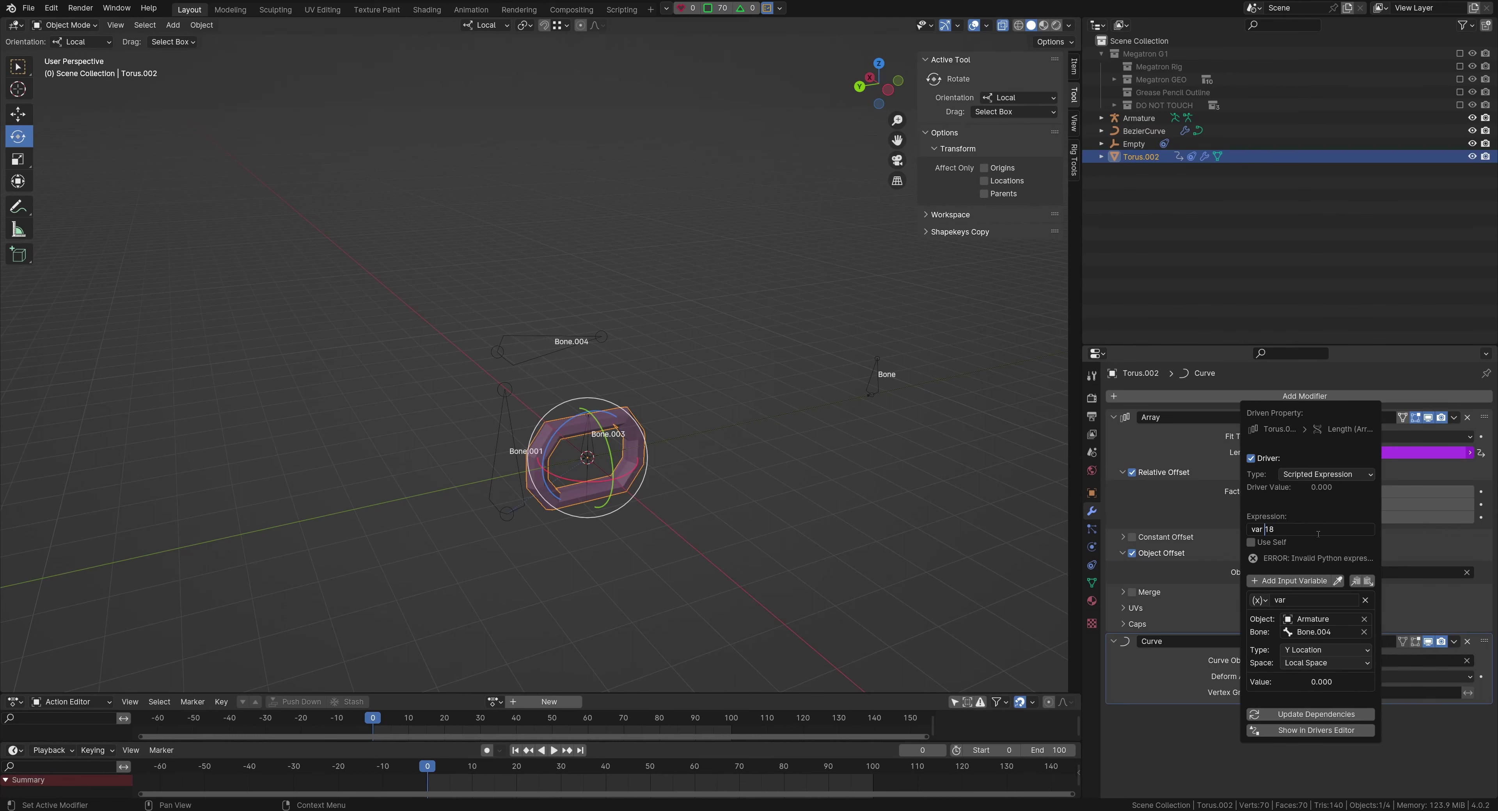
type("+")
key("Return")
middle_click_drag(943, 509, 852, 520, "shift")
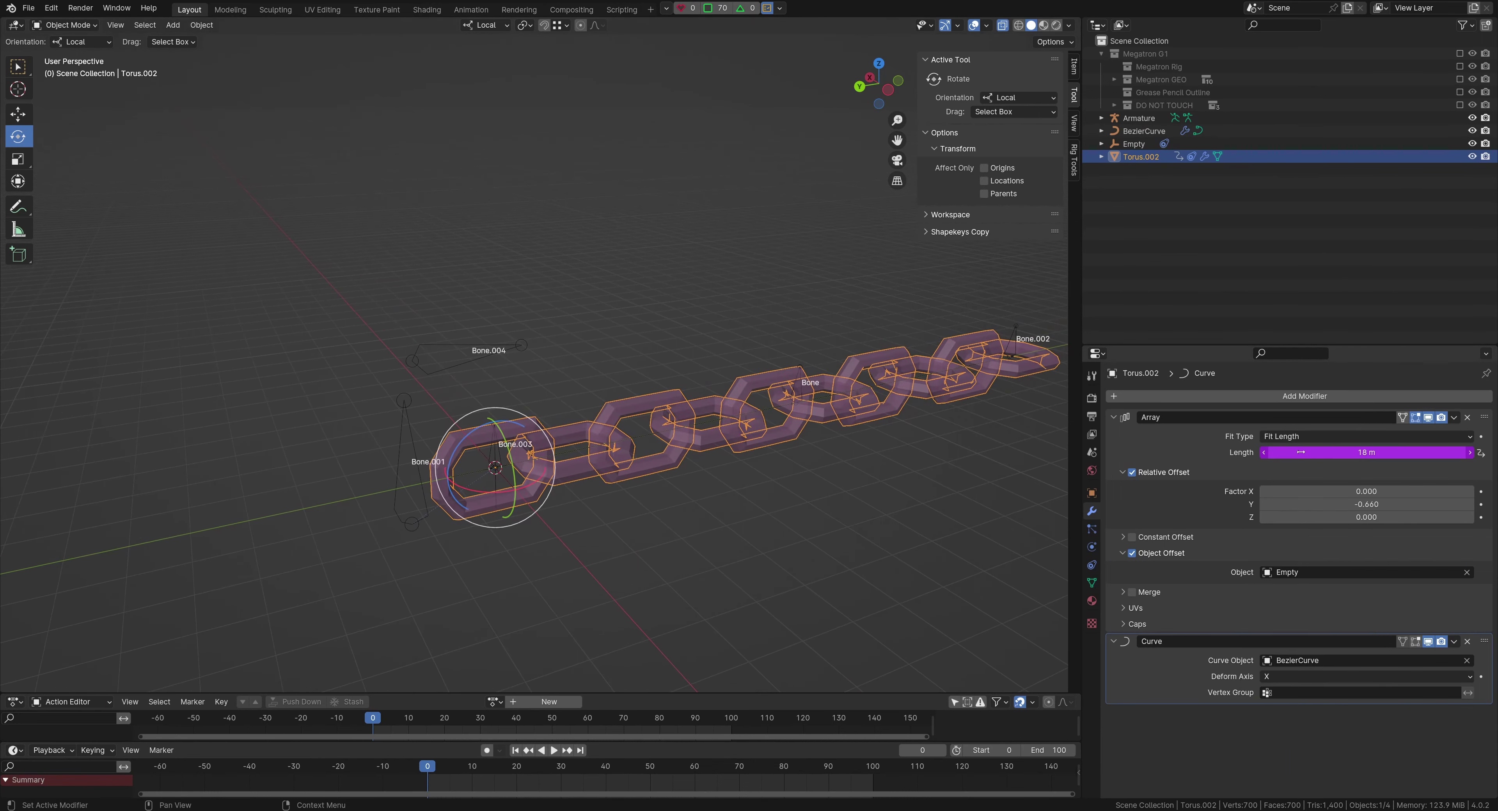
Select the armature, enter Pose Mode and slide Bone.004 along the chain direction to lengthen the chain
middle_click_drag(640, 433, 534, 444)
left_click(336, 365)
key("ctrl+Tab")
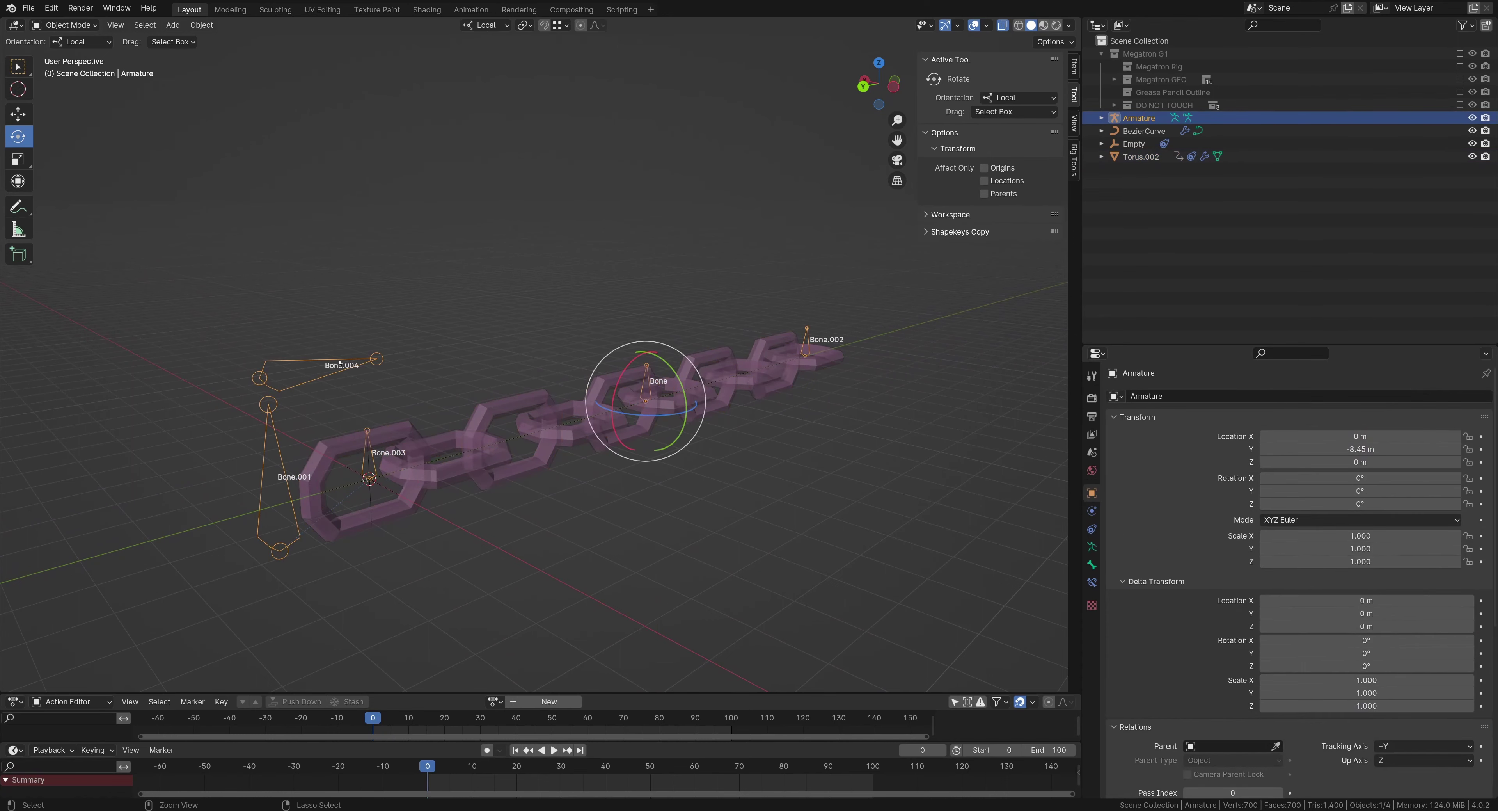
left_click_drag(304, 372, 726, 308)
left_click_drag(727, 308, 912, 279)
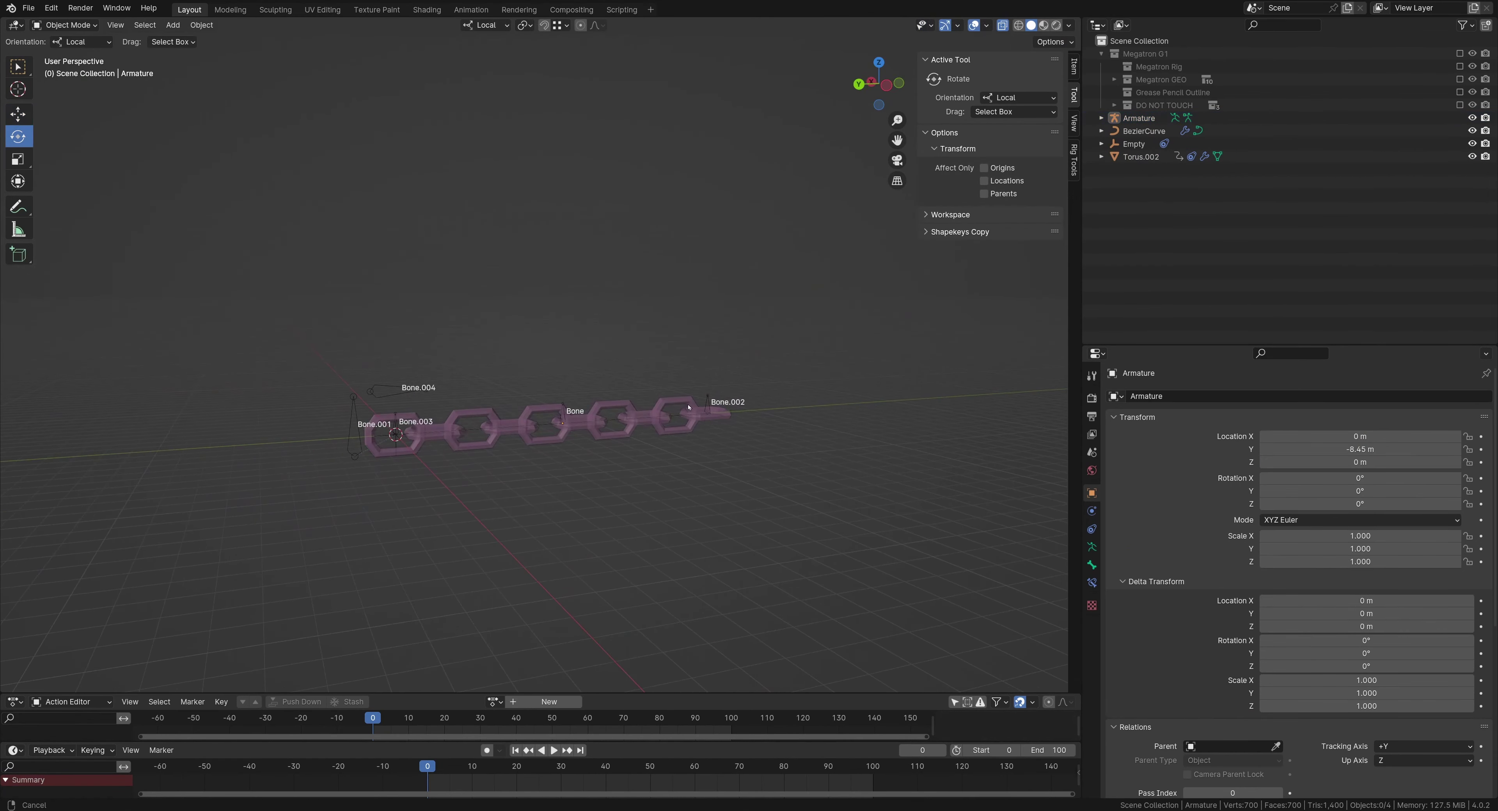
Select the armature again and, in Pose Mode, move Bone.004 until it sits above Bone.002, extending the chain
middle_click_drag(668, 432, 624, 445)
left_click(669, 426)
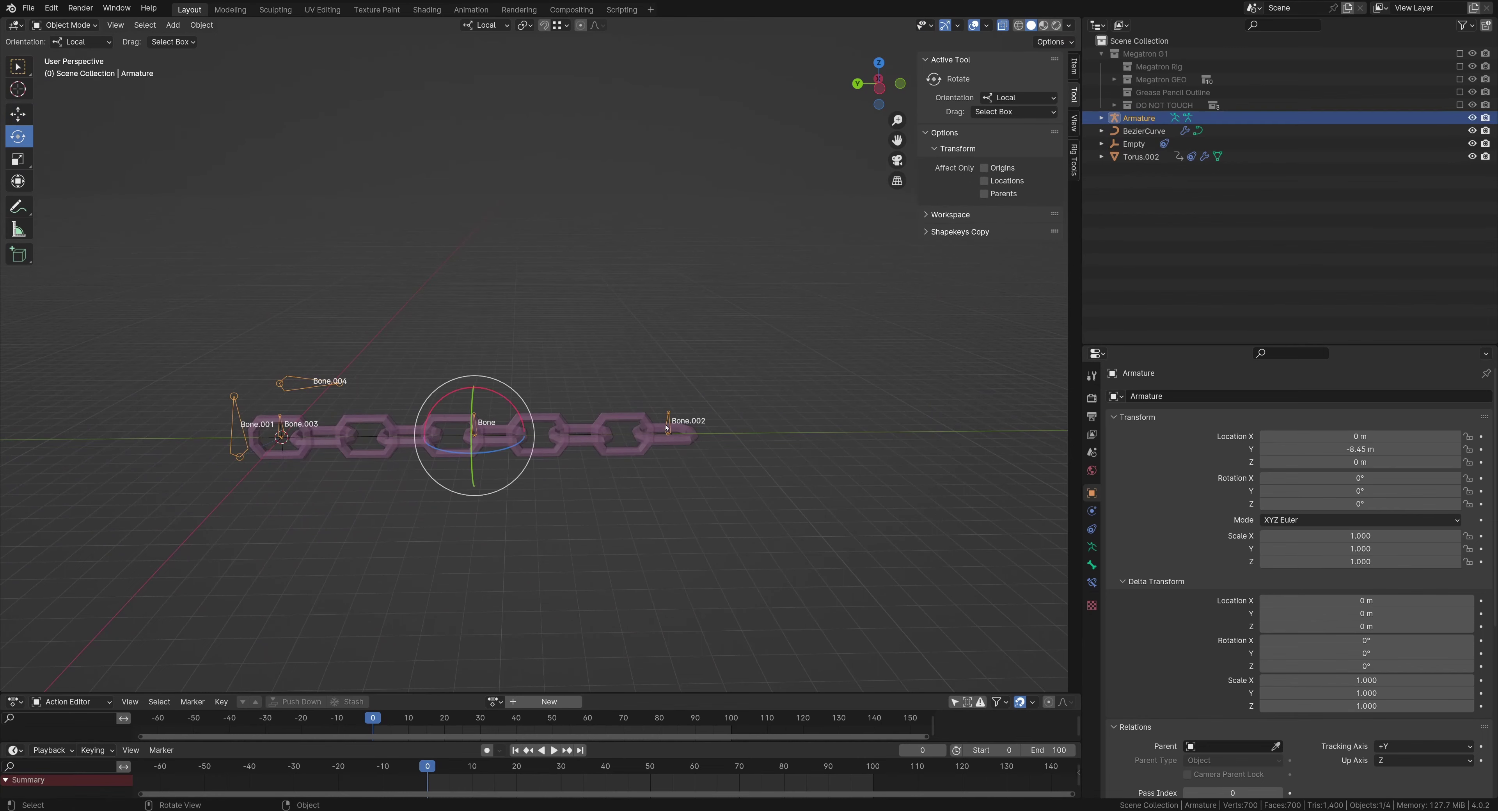
key("ctrl+Tab")
left_click(317, 382)
left_click_drag(335, 384, 724, 382)
Move Bone.002 to the end of the extended chain, about 15.8 m in local Z and 2 m in local Y
middle_click_drag(689, 435, 488, 446, "shift")
key("ctrl+Tab")
left_click(472, 438)
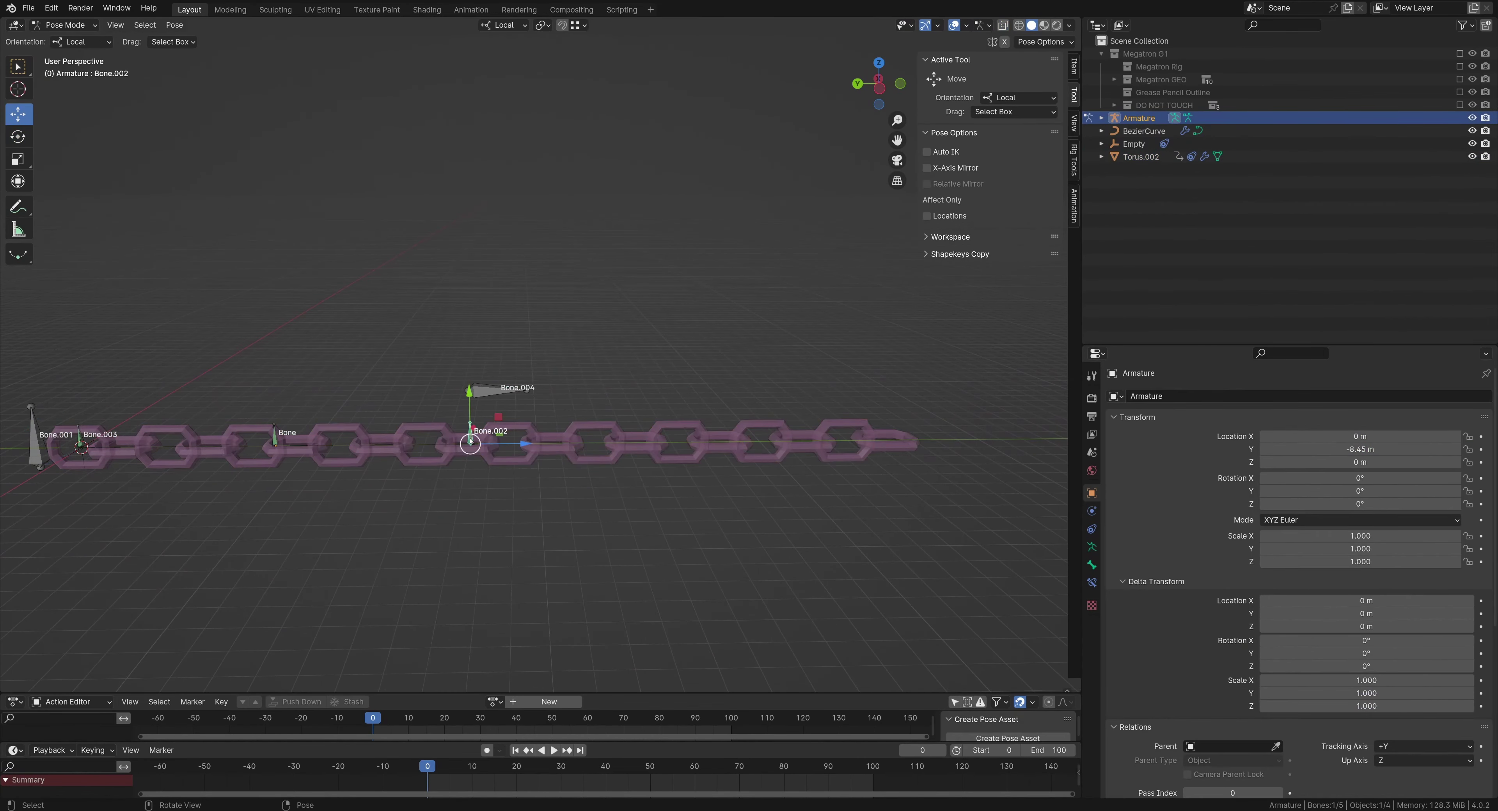
left_click_drag(469, 442, 825, 397)
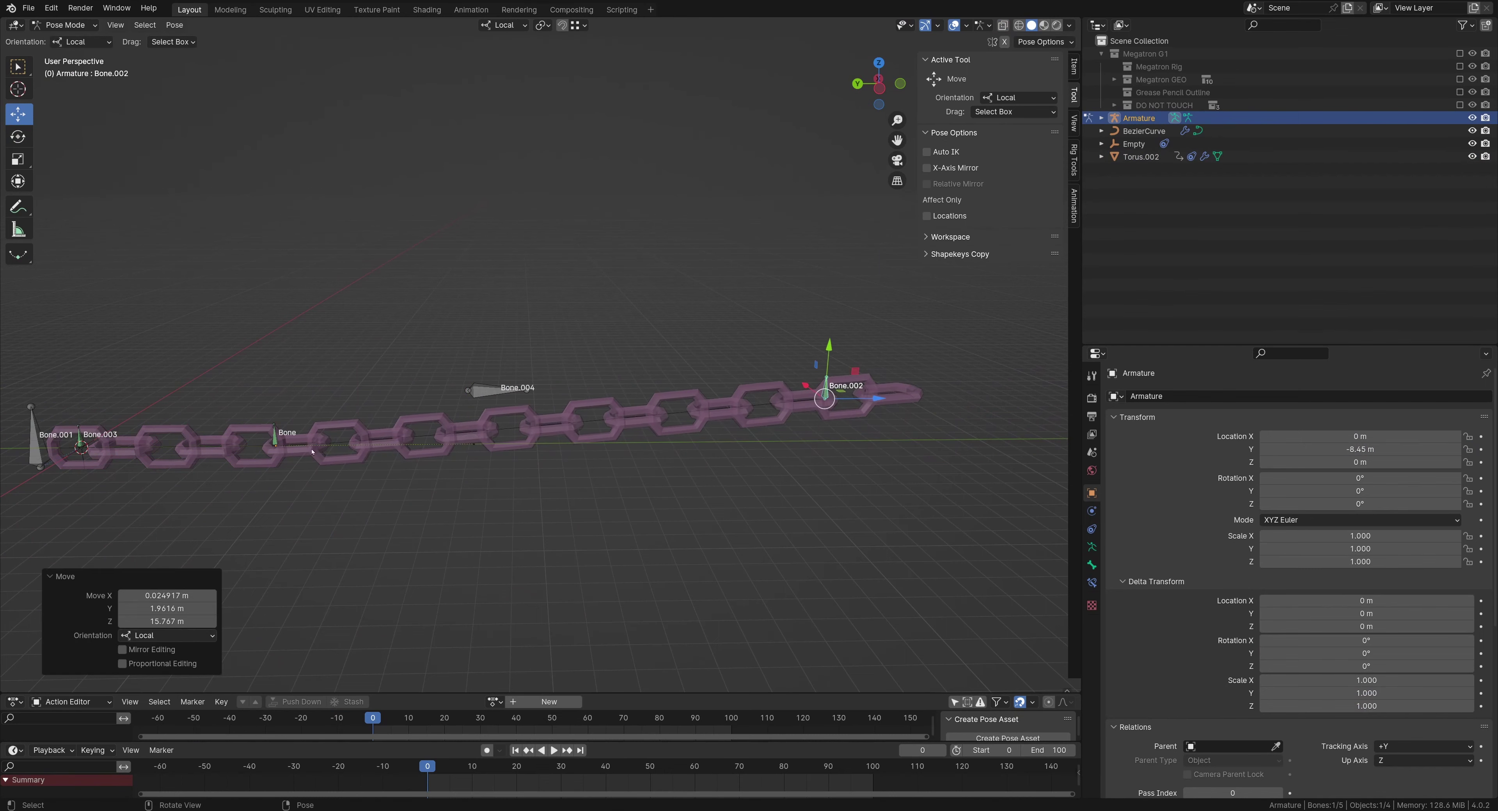
Bend the chain by moving the middle Bone about 14.4 m in local Z and -4.2 m in local Y, and reposition Bone.003
left_click(271, 435)
left_click_drag(276, 446, 588, 533)
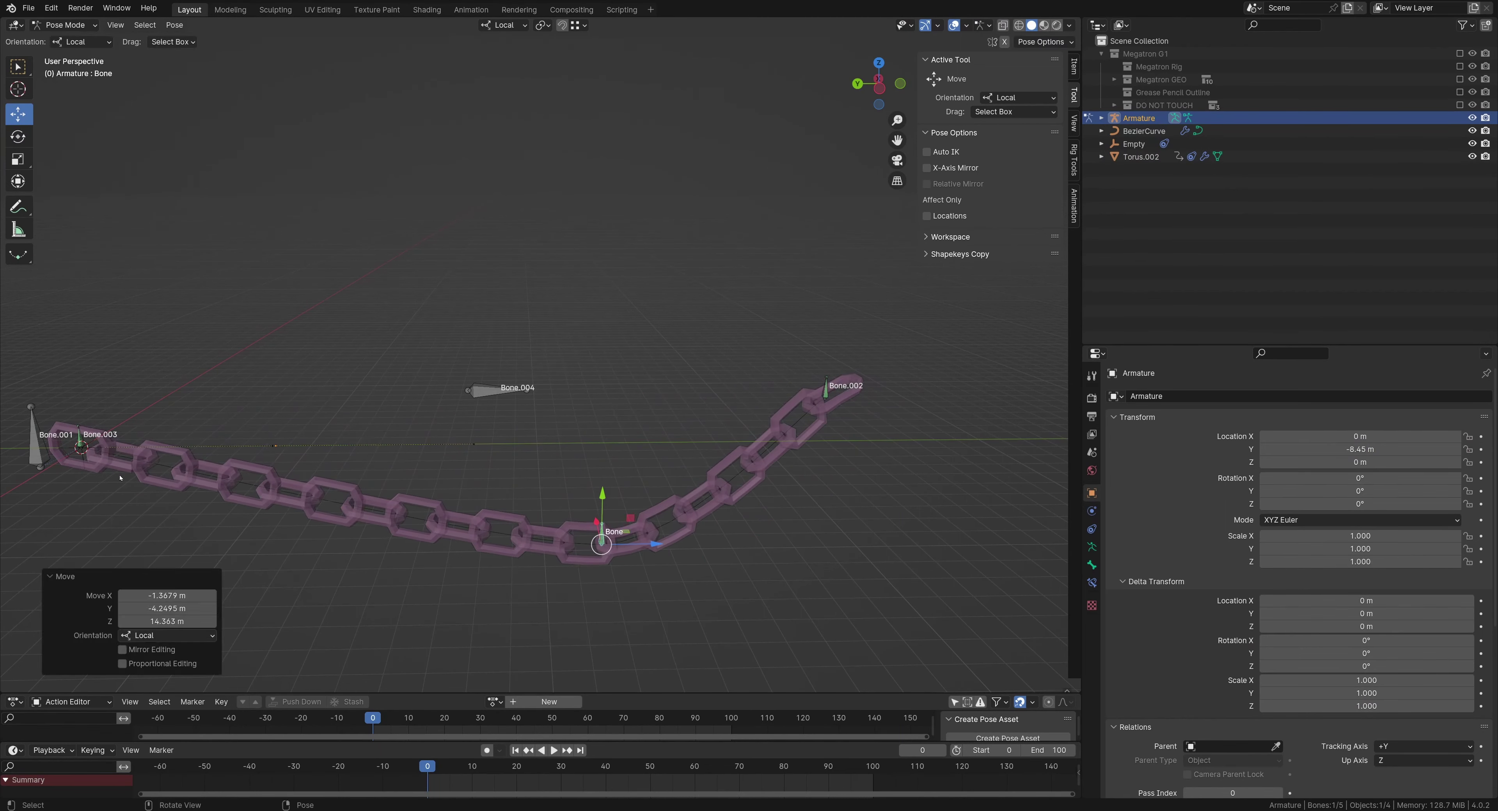
left_click(79, 442)
left_click_drag(80, 445, 149, 362)
left_click(670, 451)
left_click_drag(670, 451, 552, 506)
Deselect the bones and return the armature to Object Mode with nothing selected
left_click(608, 327)
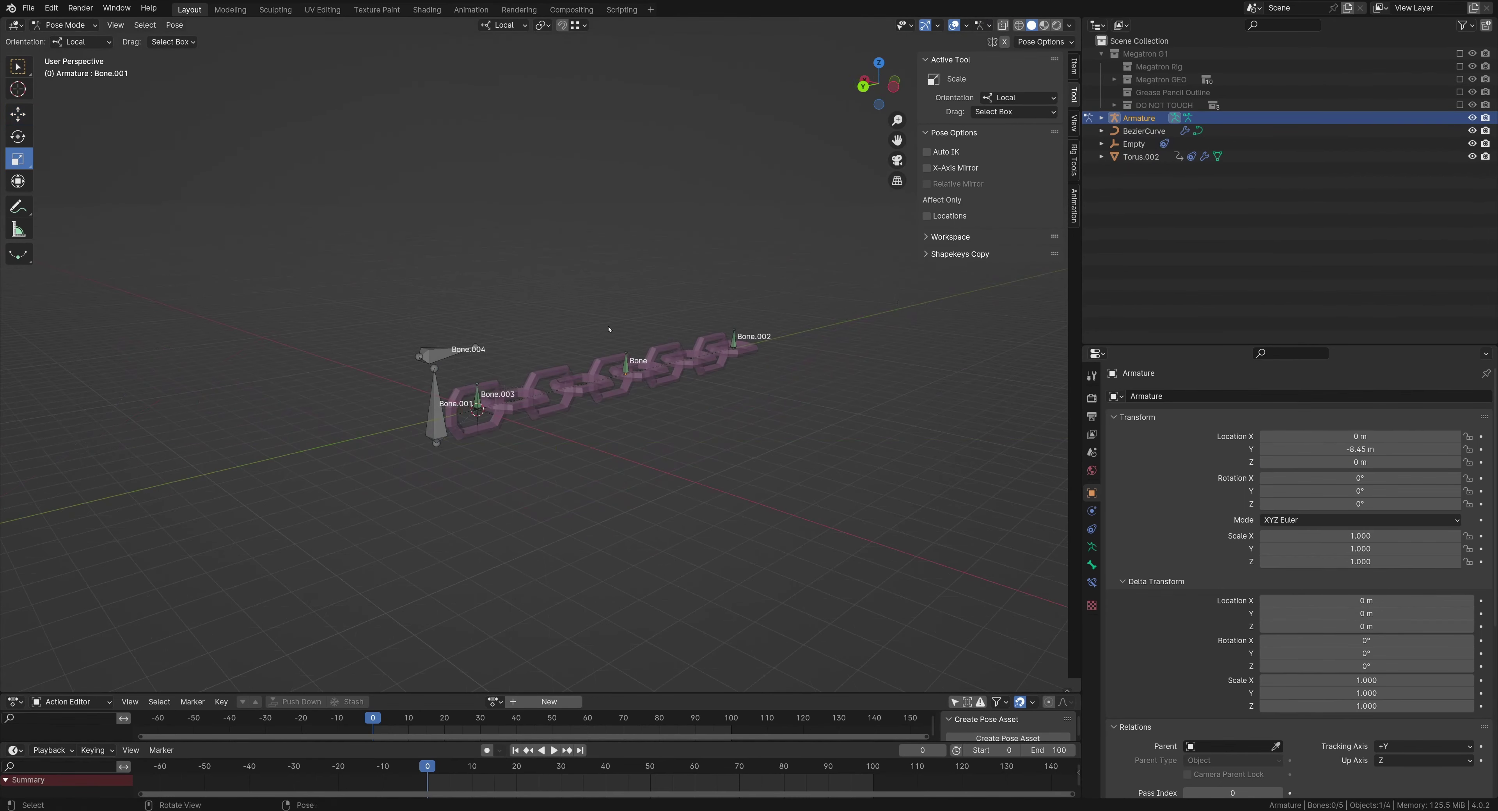
middle_click_drag(608, 327, 595, 301)
key("ctrl+Tab")
left_click(596, 301)
middle_click_drag(516, 324, 539, 341, "shift")
scroll(656, 365, "up", 2)
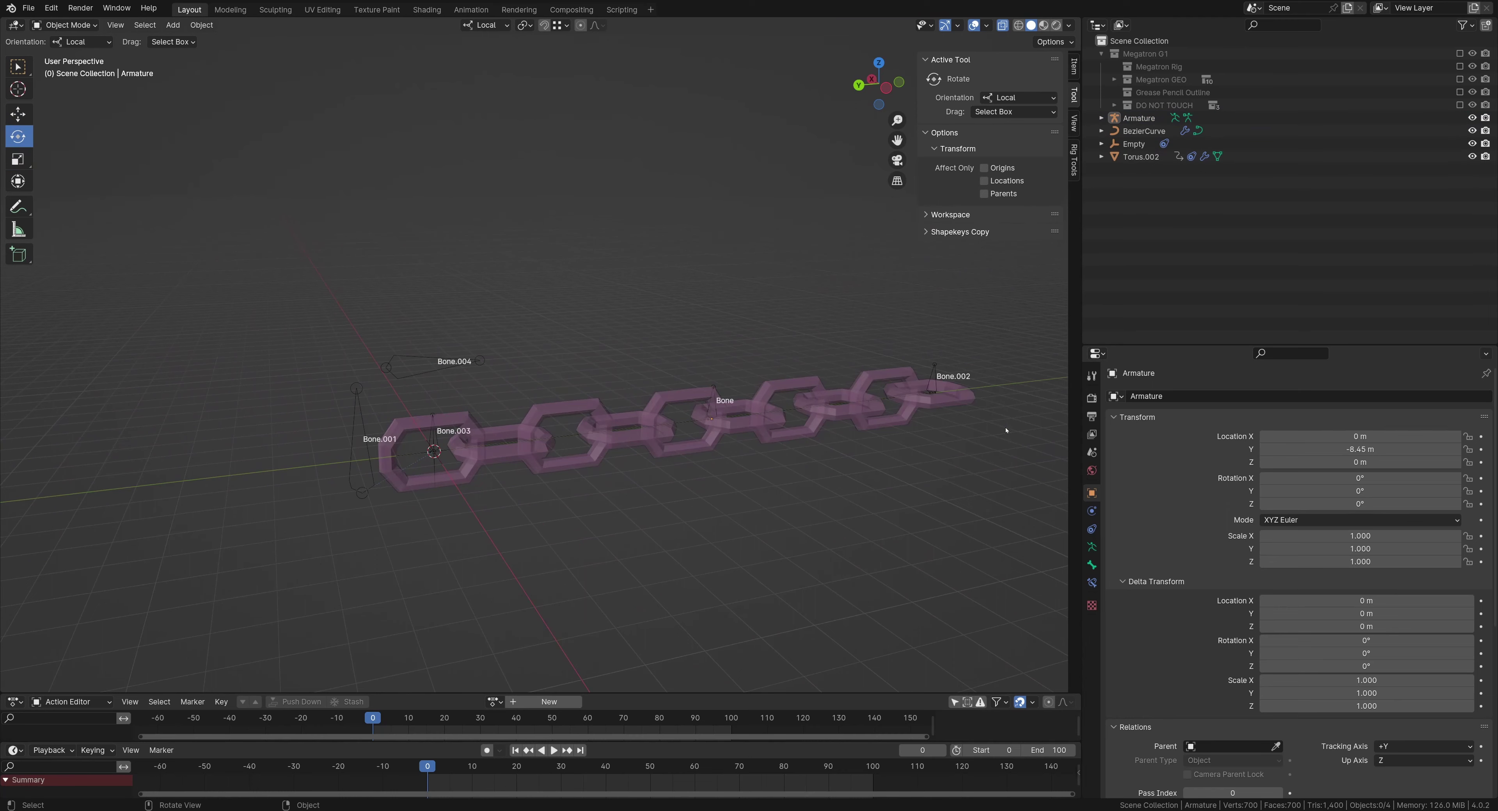